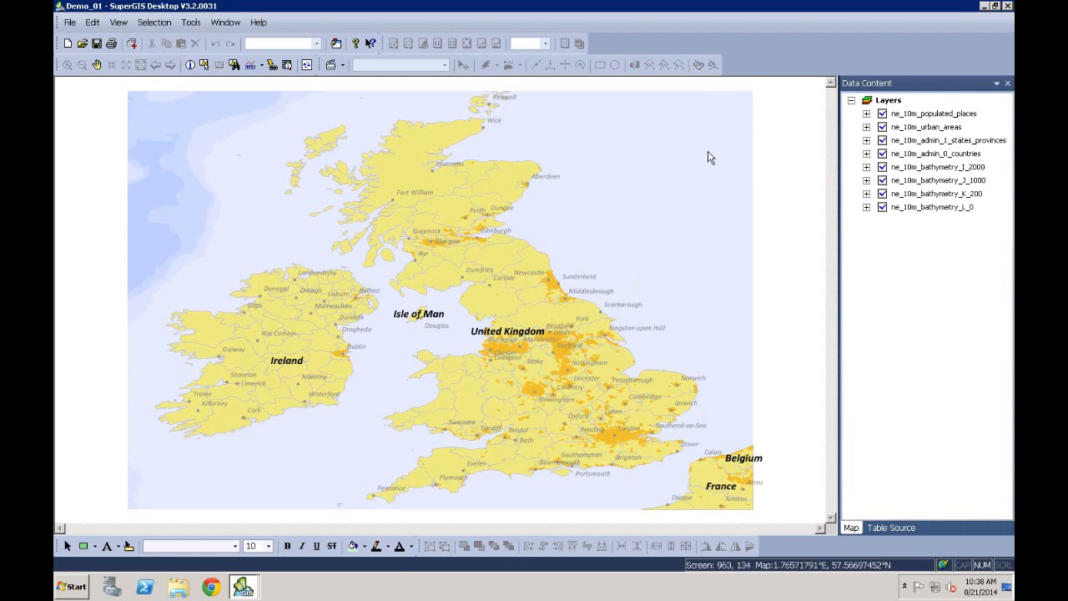
Show the SuperGIS Toolkit toolbar, open the toolkit window and reposition it over the map.
right_click(764, 59)
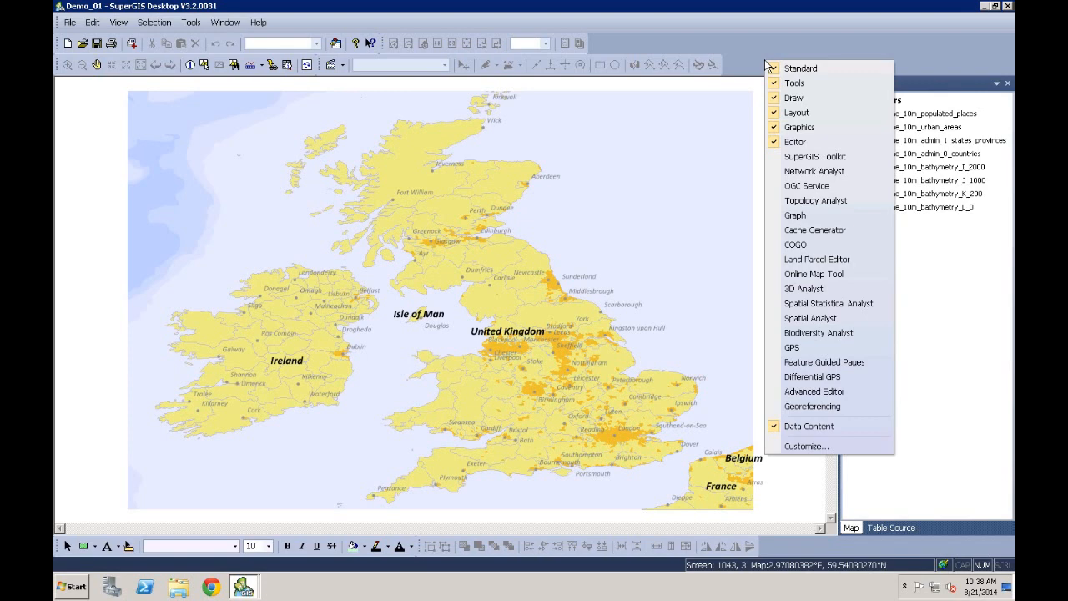
left_click(848, 158)
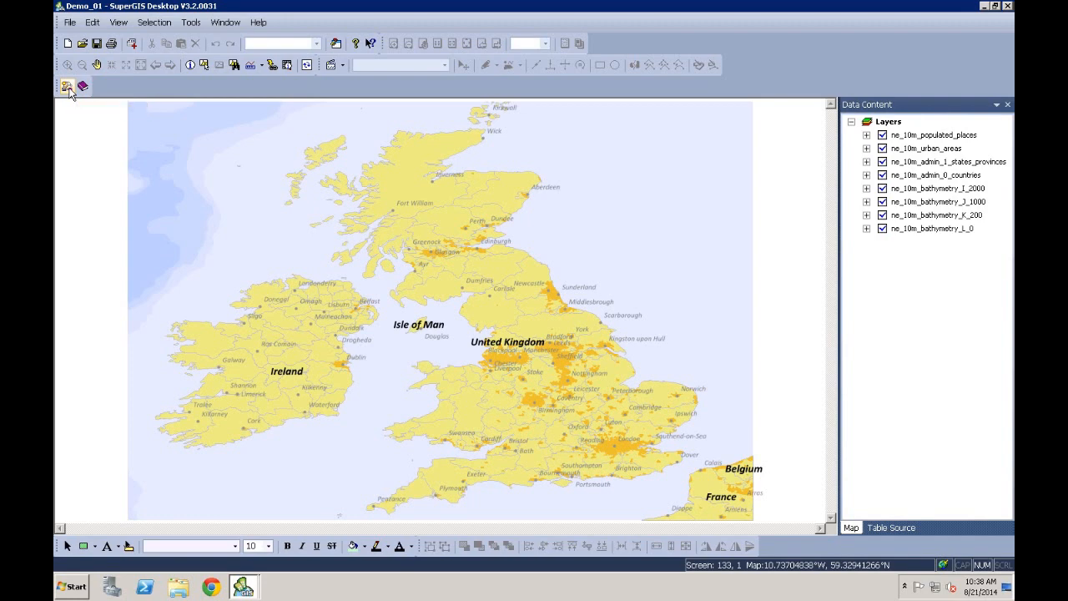
left_click(67, 87)
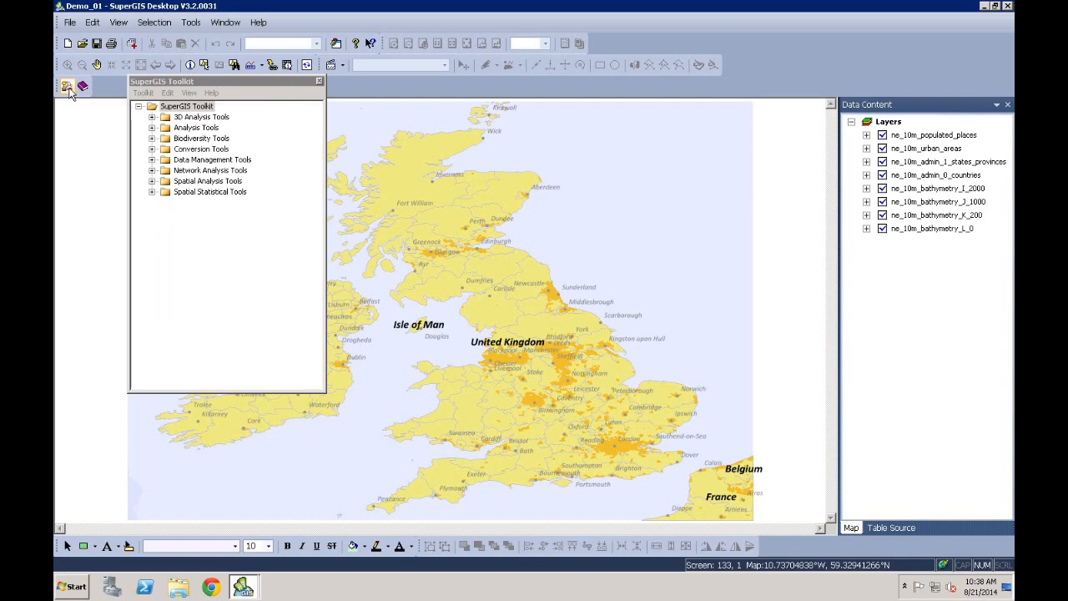
left_click(229, 85)
left_click_drag(236, 84, 251, 135)
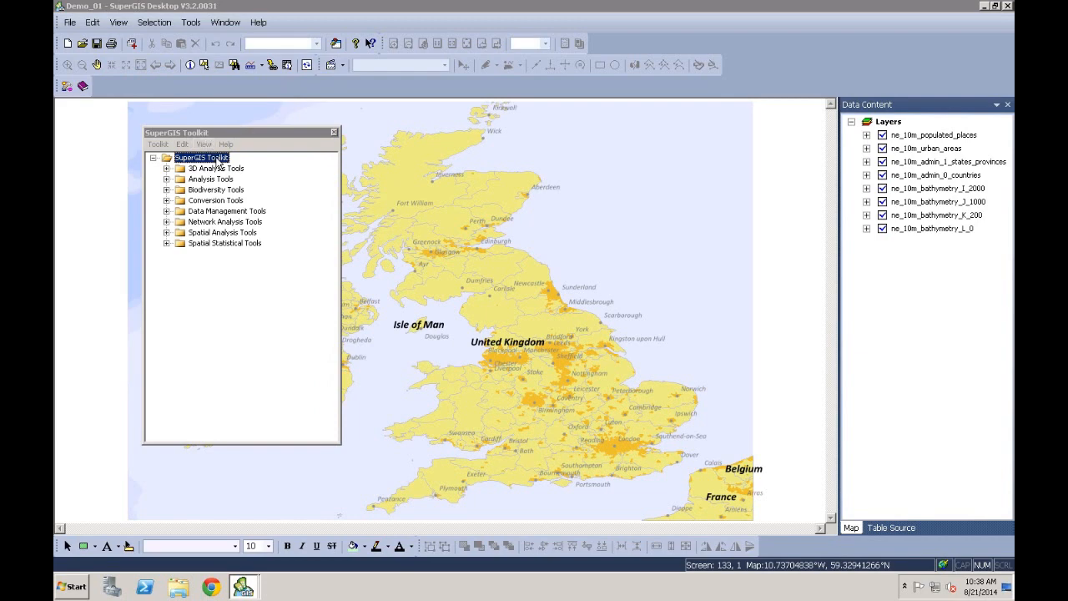
Create a new toolkit named Geo-Processing under the SuperGIS Toolkit root.
right_click(217, 160)
left_click(258, 169)
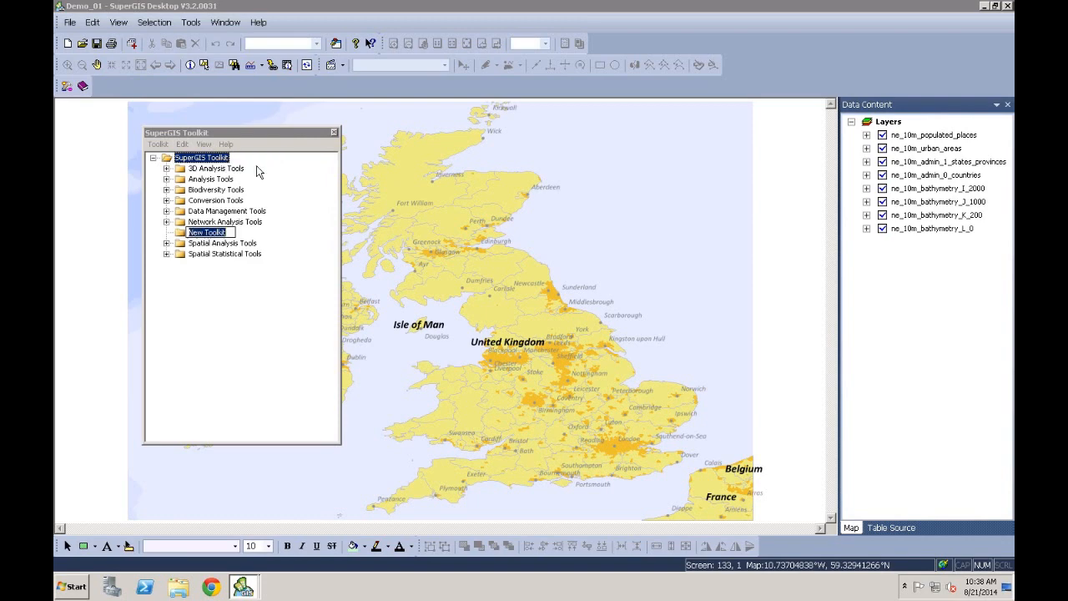
type("Geo")
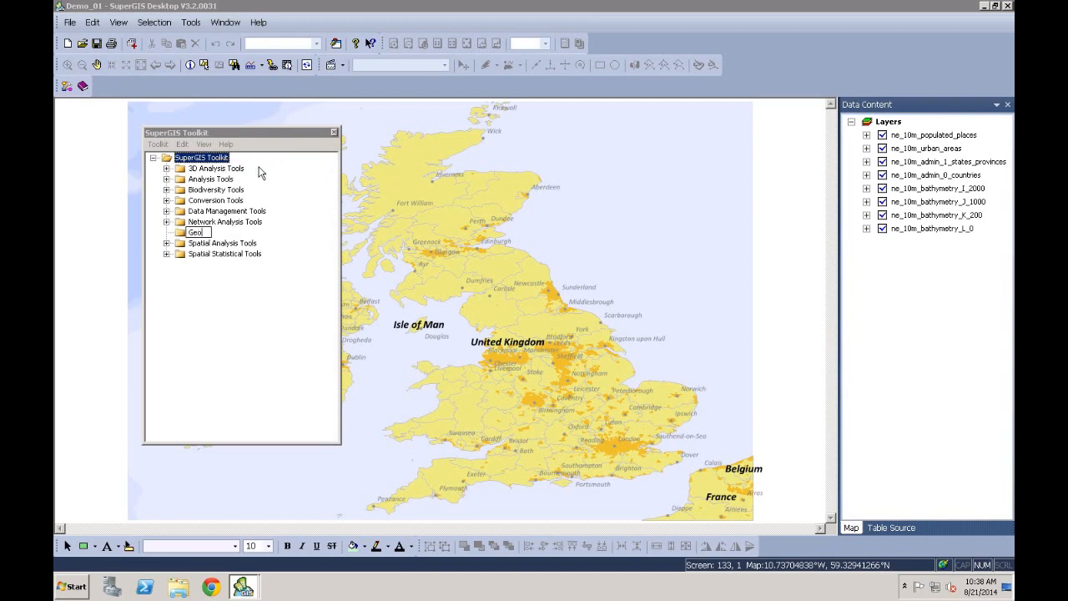
type("-Processing")
key("Return")
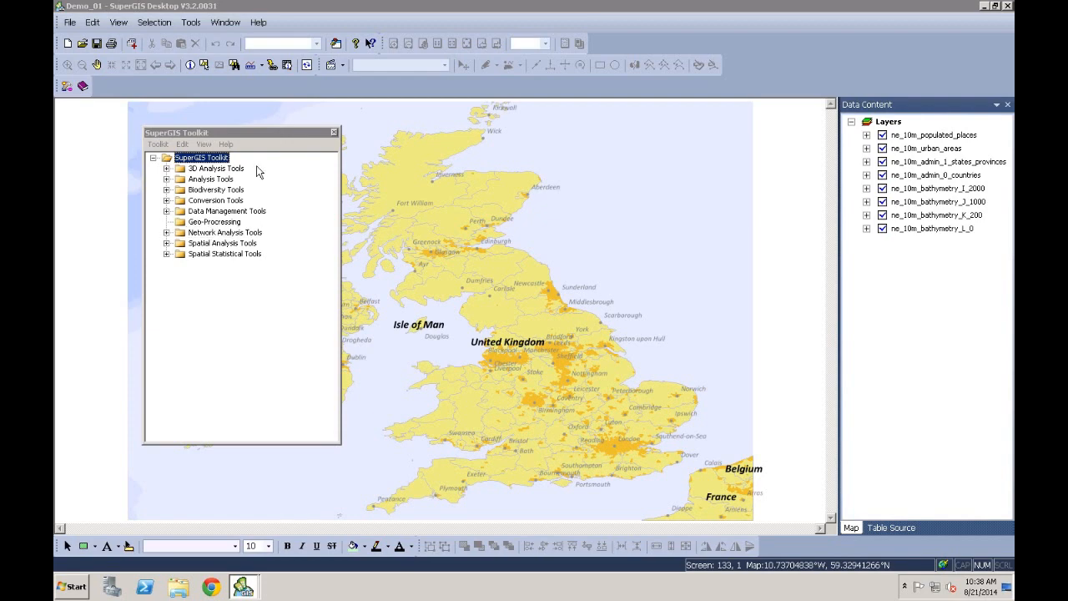
Add a new process to the Geo-Processing toolkit.
left_click(197, 223)
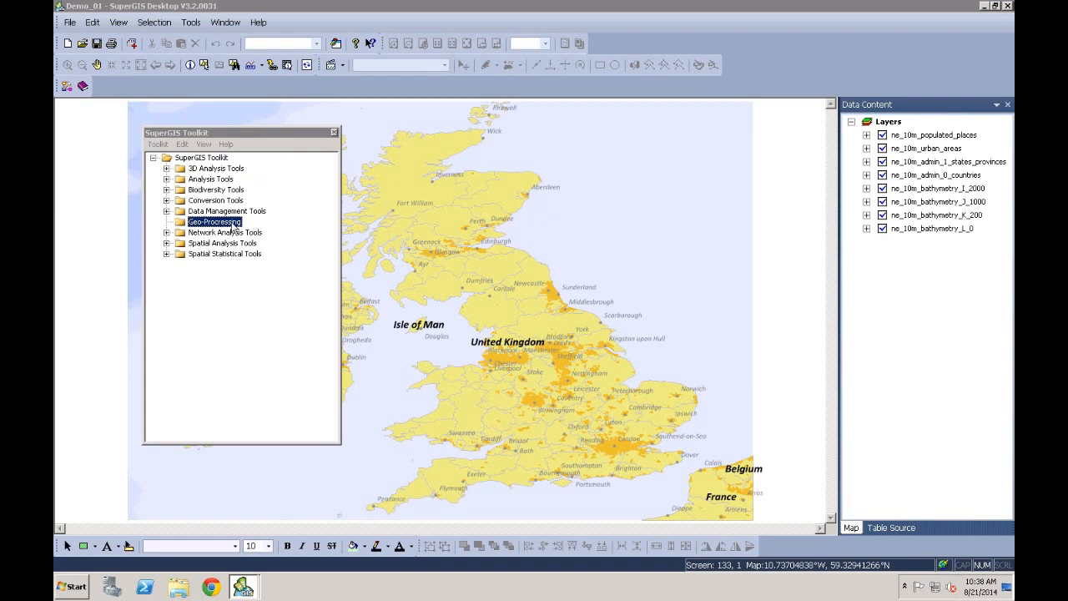
right_click(240, 226)
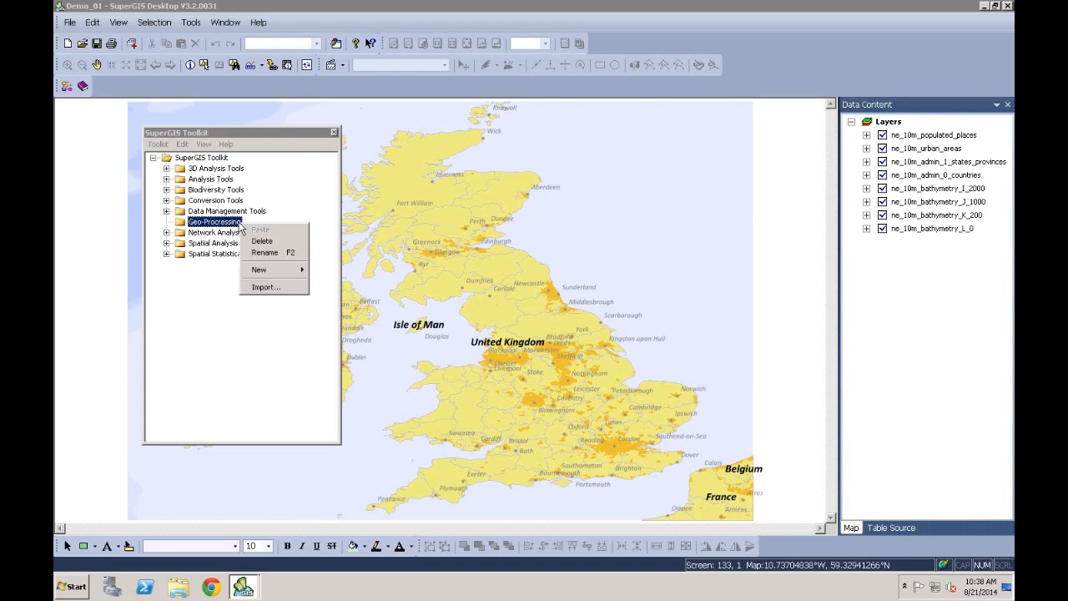
mouse_move(286, 278)
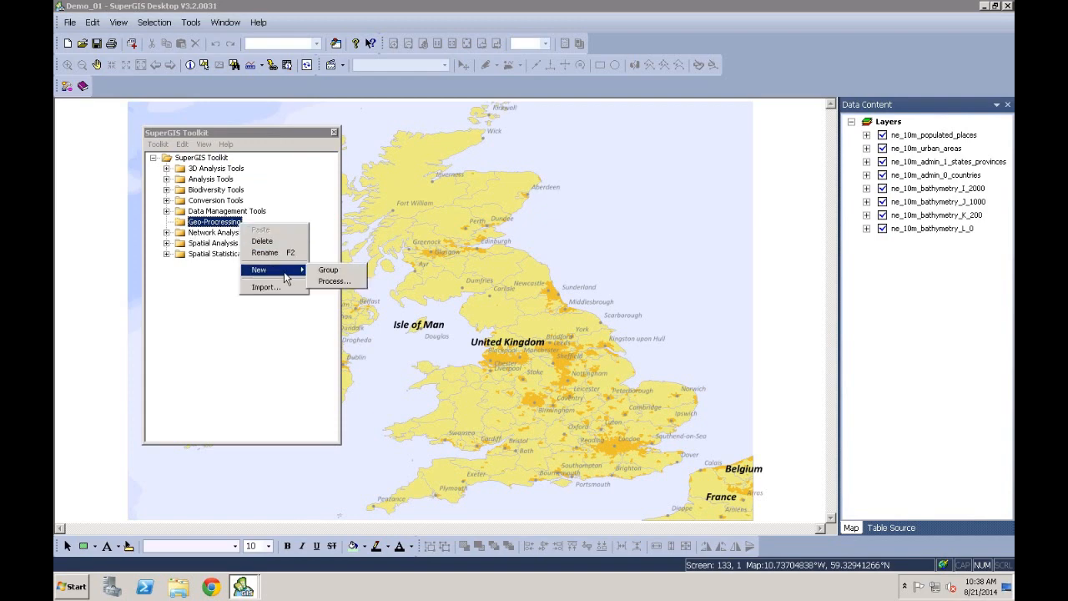
left_click(340, 283)
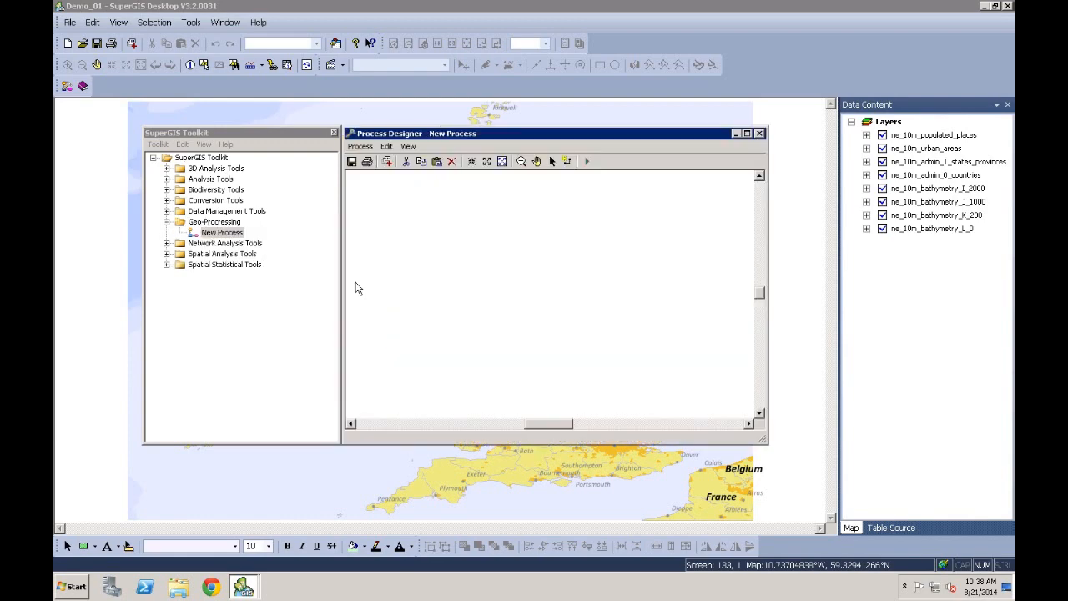
Rename the new process as Buffer process, close its designer window and reopen the process for design.
right_click(220, 232)
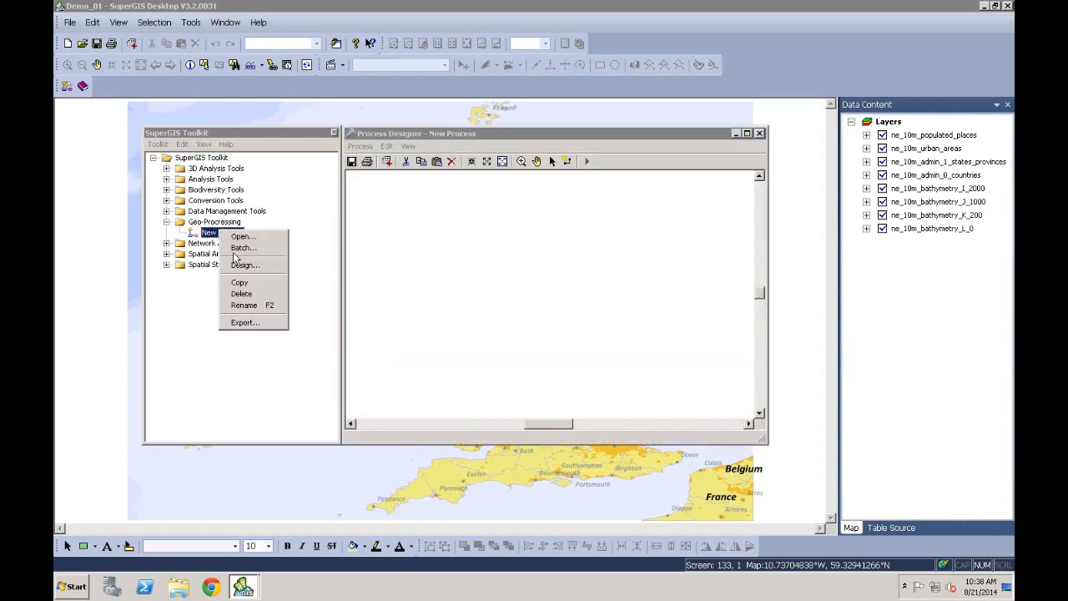
left_click(267, 311)
type("Buffer")
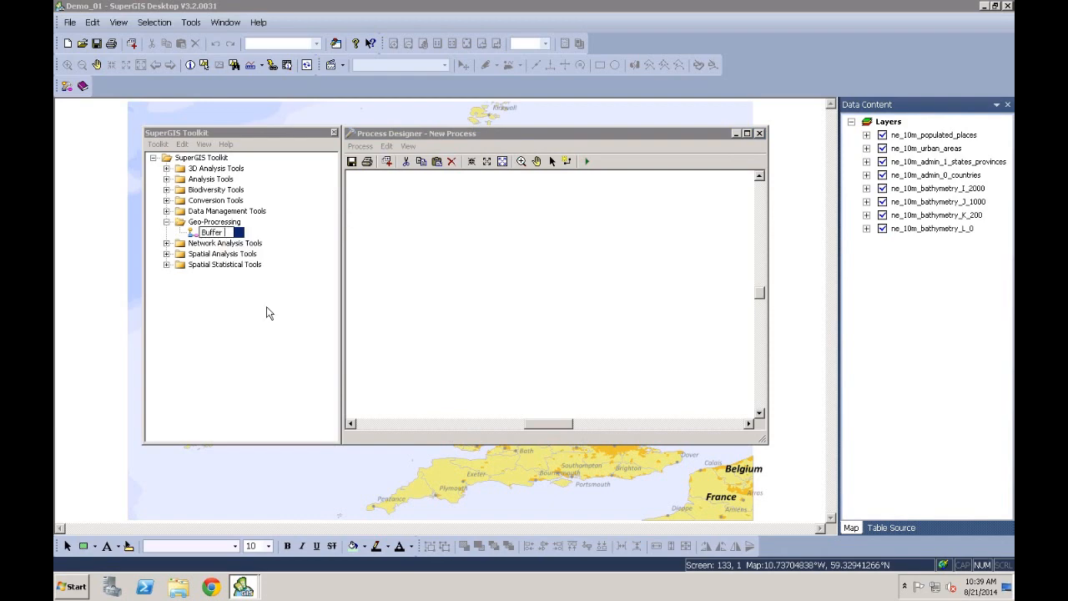
type(" process")
key("Return")
left_click(759, 134)
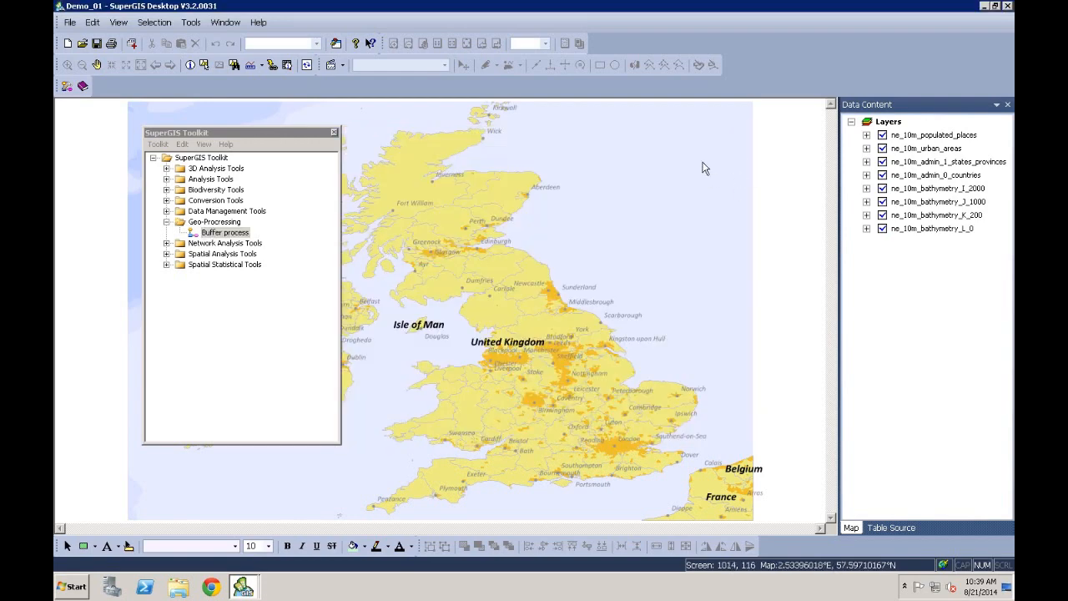
right_click(245, 235)
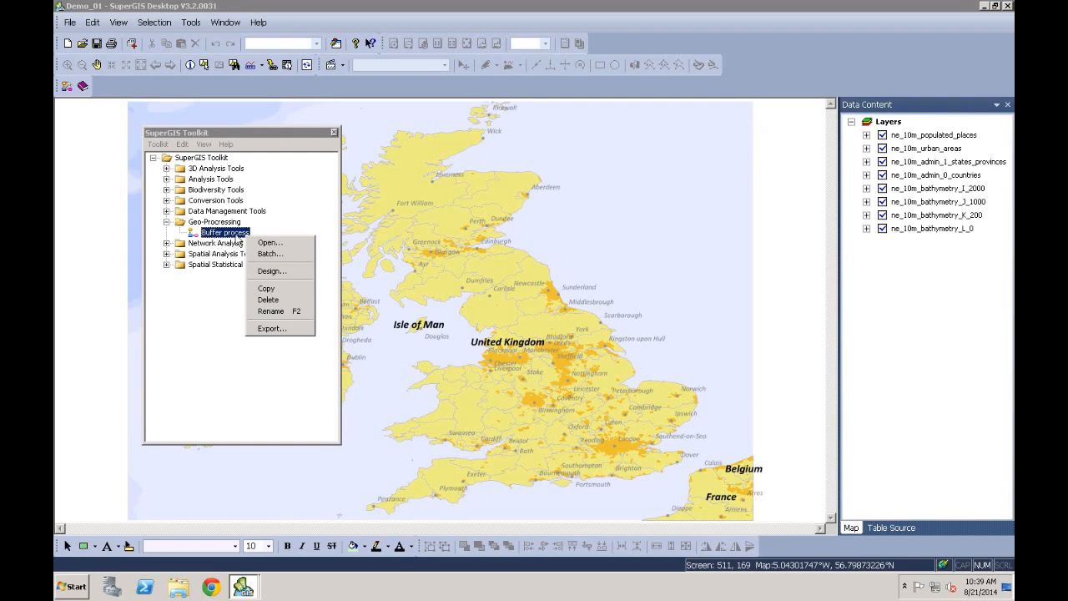
left_click(272, 271)
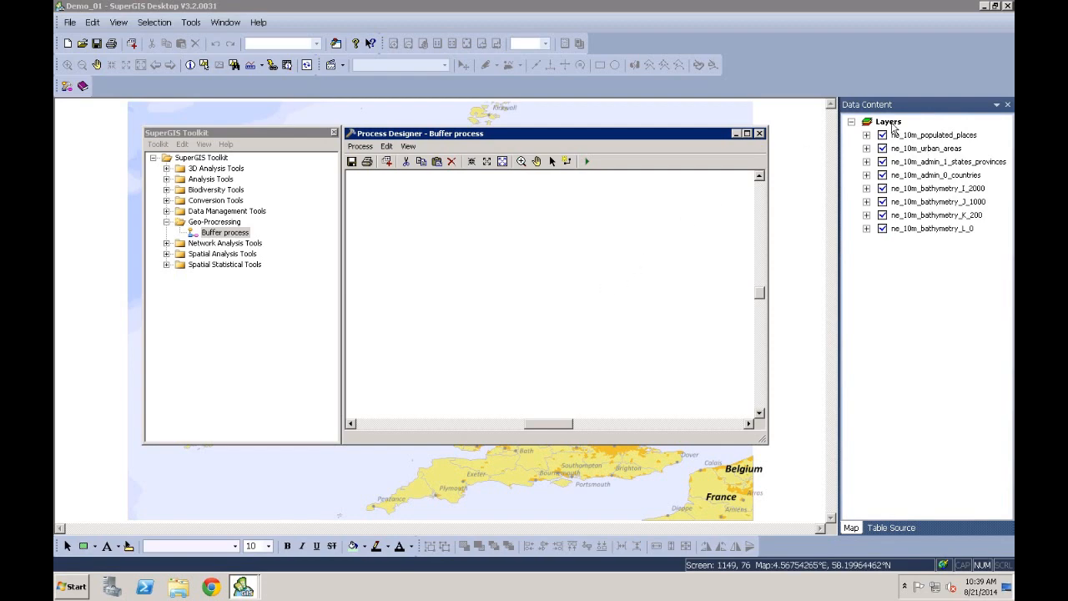
Start a new feature layer of type GEO file - Point with code page 65001 - UTF-8.
right_click(893, 127)
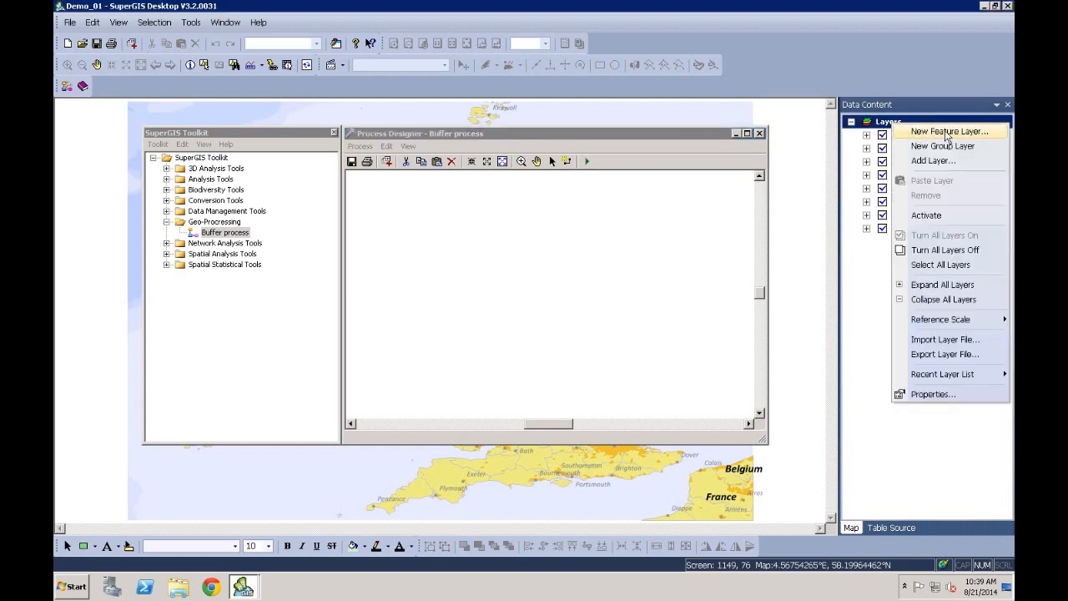
left_click(970, 132)
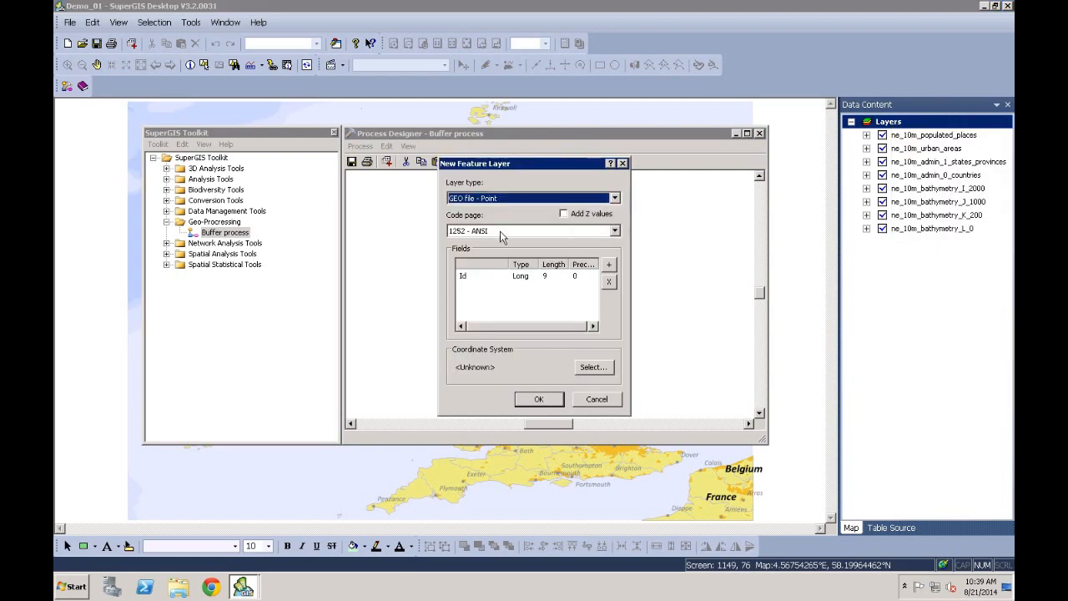
left_click(516, 201)
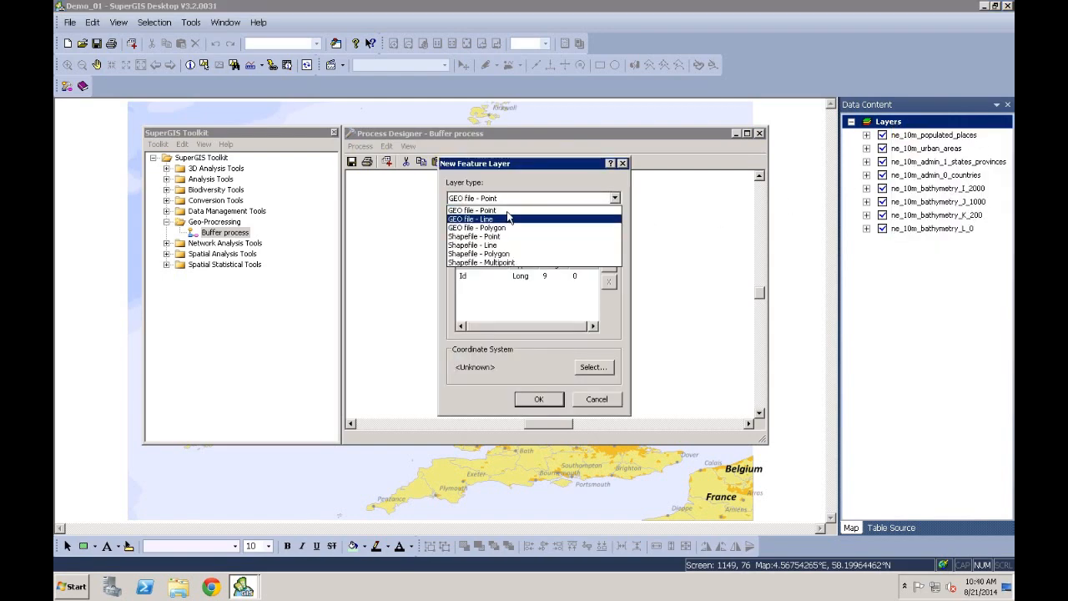
left_click(517, 210)
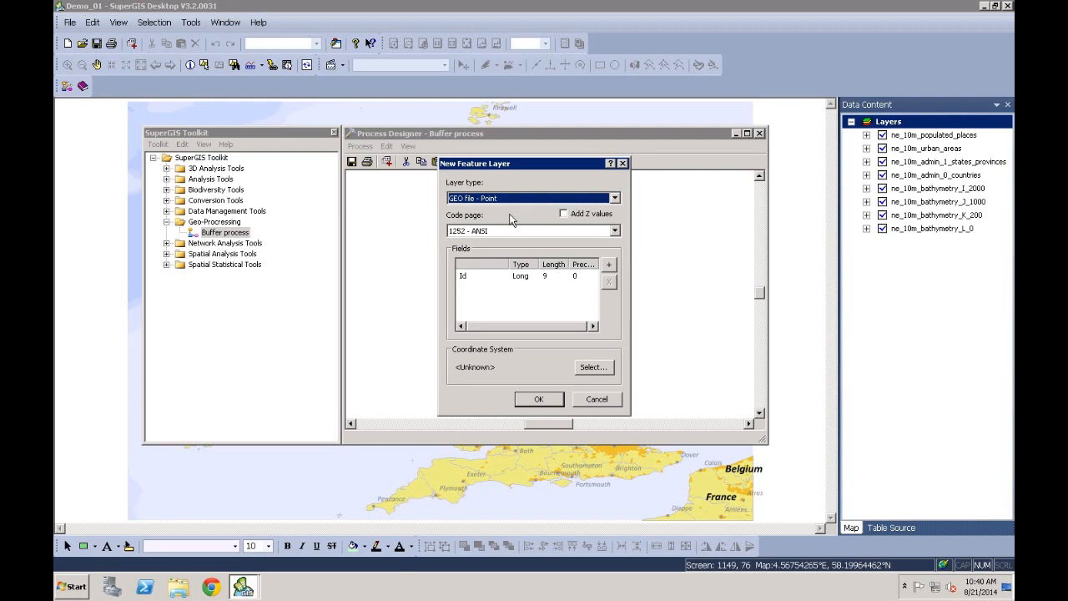
left_click(614, 231)
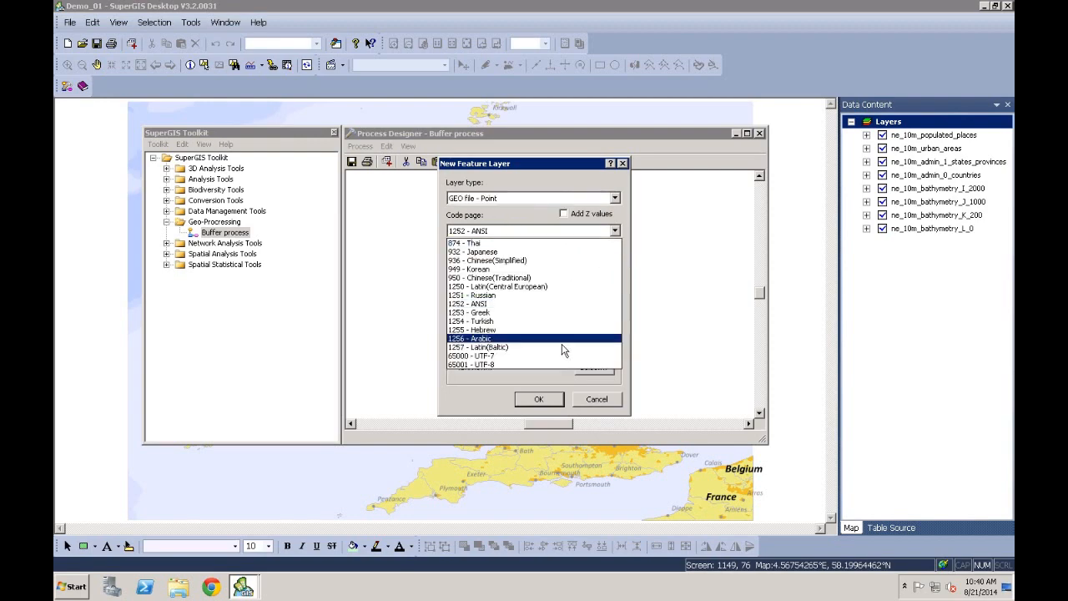
left_click(539, 365)
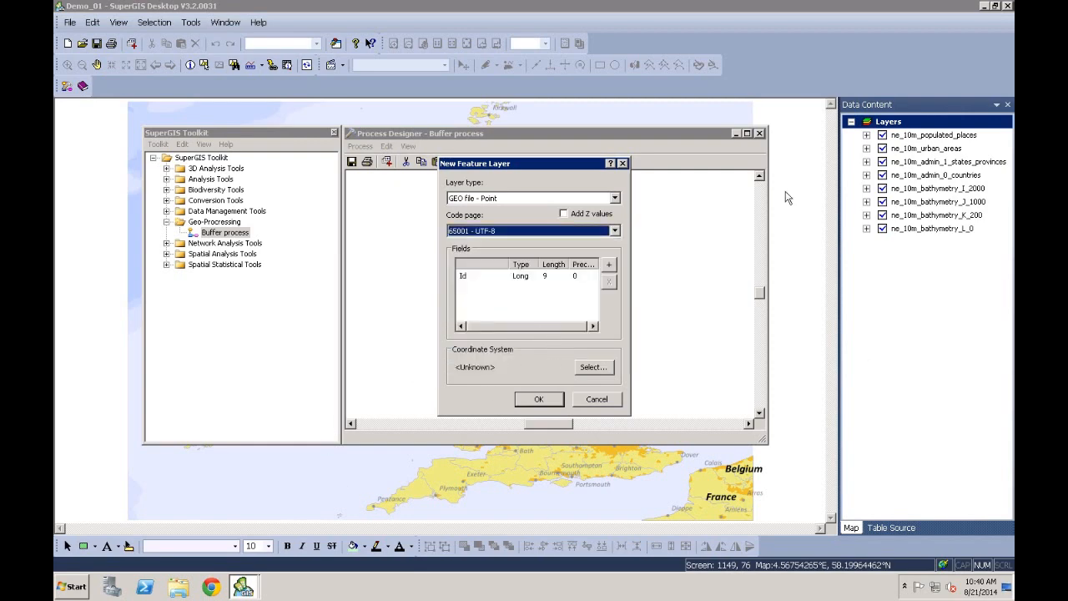
Set the new layer's coordinate system to WGS 1984 from the World geographic coordinate systems.
left_click(595, 368)
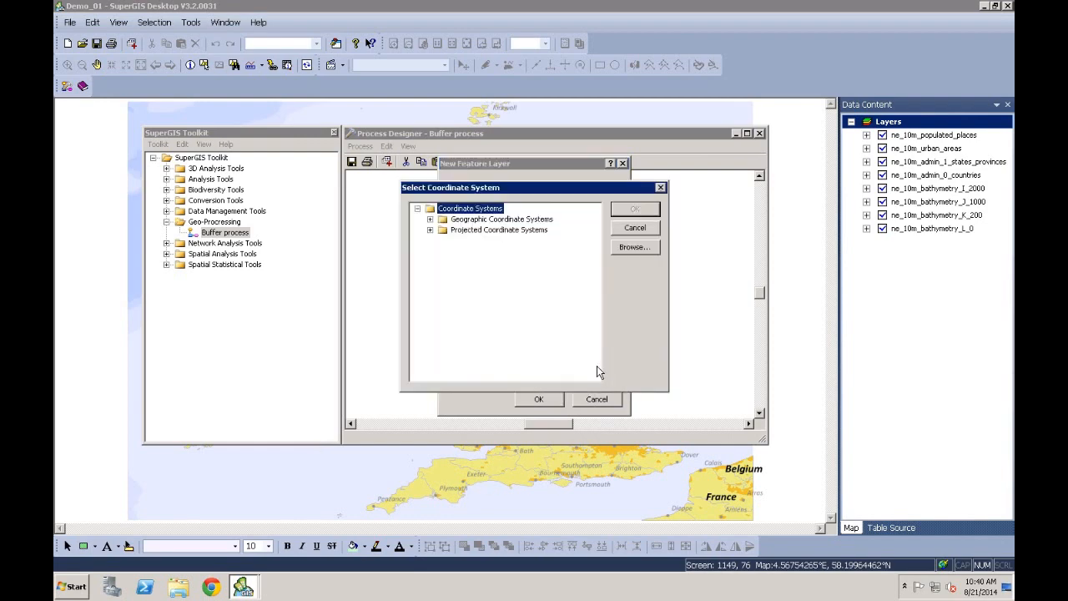
left_click(430, 230)
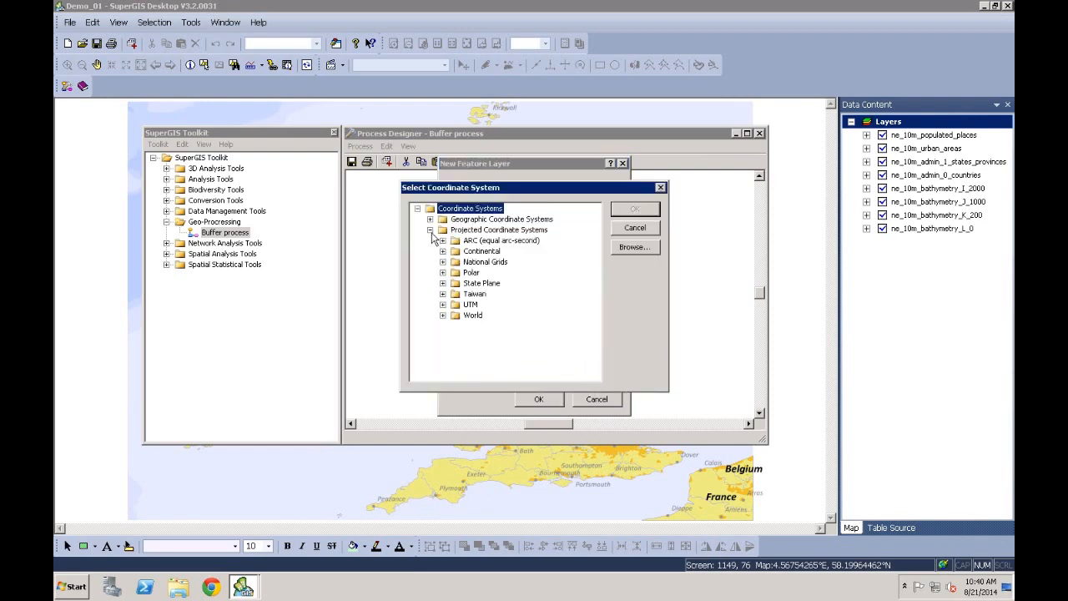
left_click(429, 230)
left_click(429, 219)
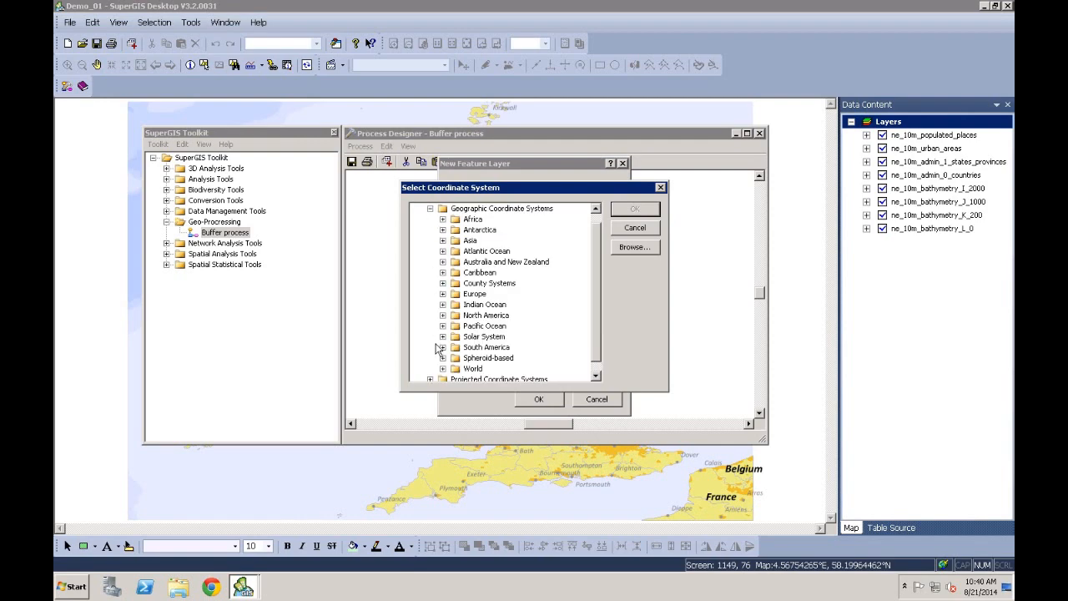
left_click(442, 368)
scroll(507, 380, "down", 1)
left_click(504, 358)
left_click(634, 208)
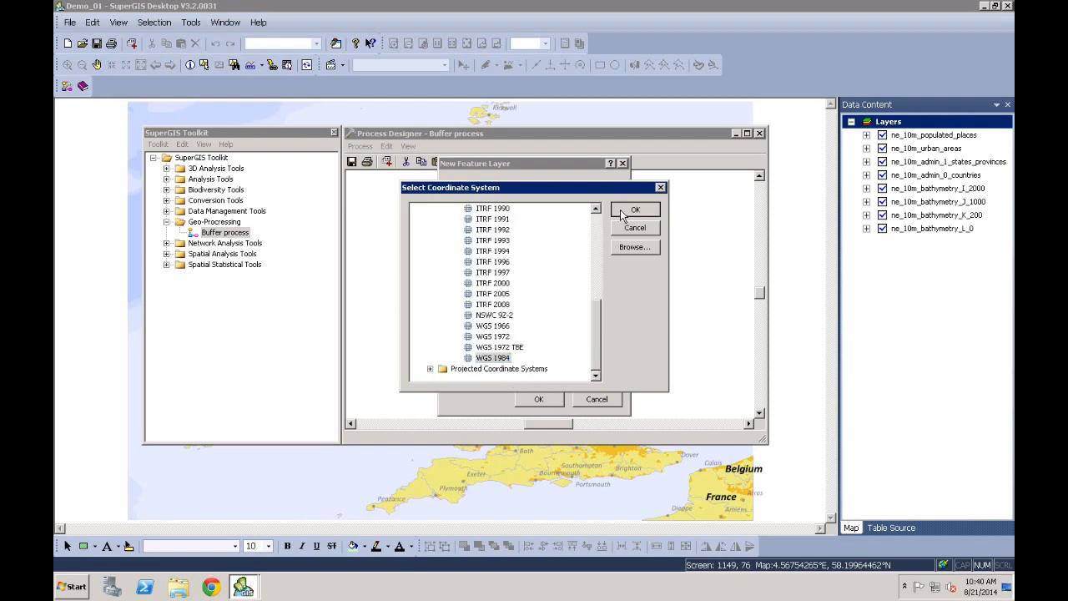
Create the point layer and save it as Point_Buffer in the Layers folder.
left_click(539, 398)
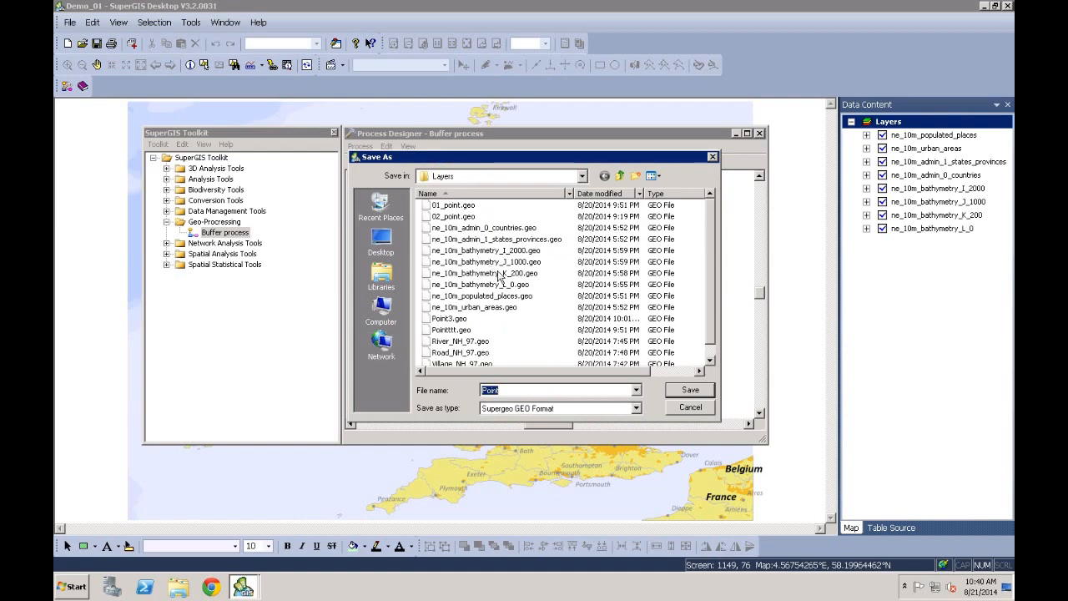
left_click(512, 390)
type("_Buffer")
left_click(681, 393)
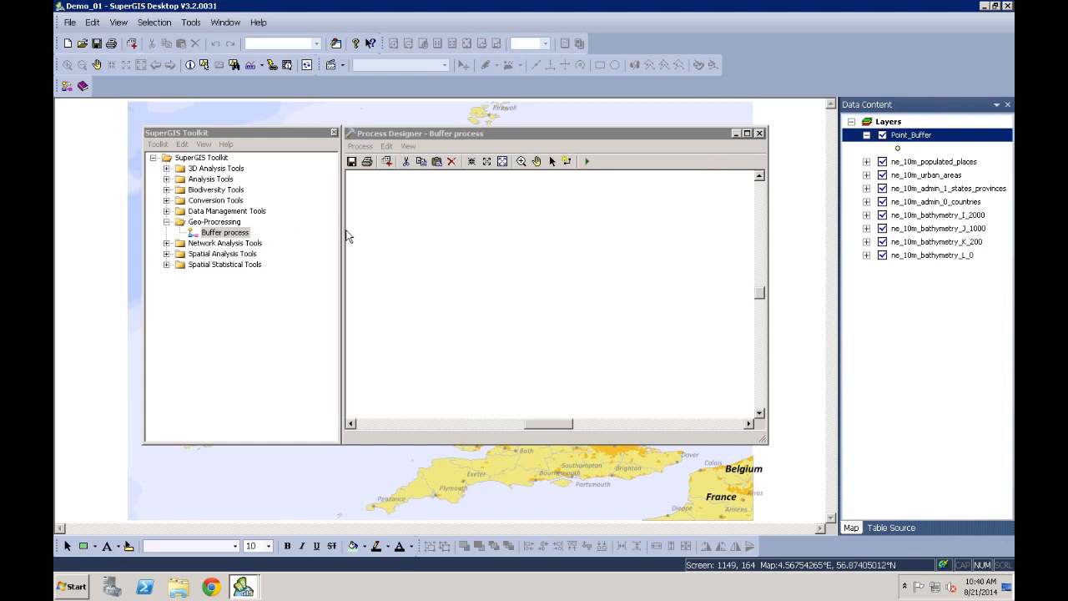
Place the Add Points tool from the Data Management feature tools on the Buffer process canvas.
left_click(583, 137)
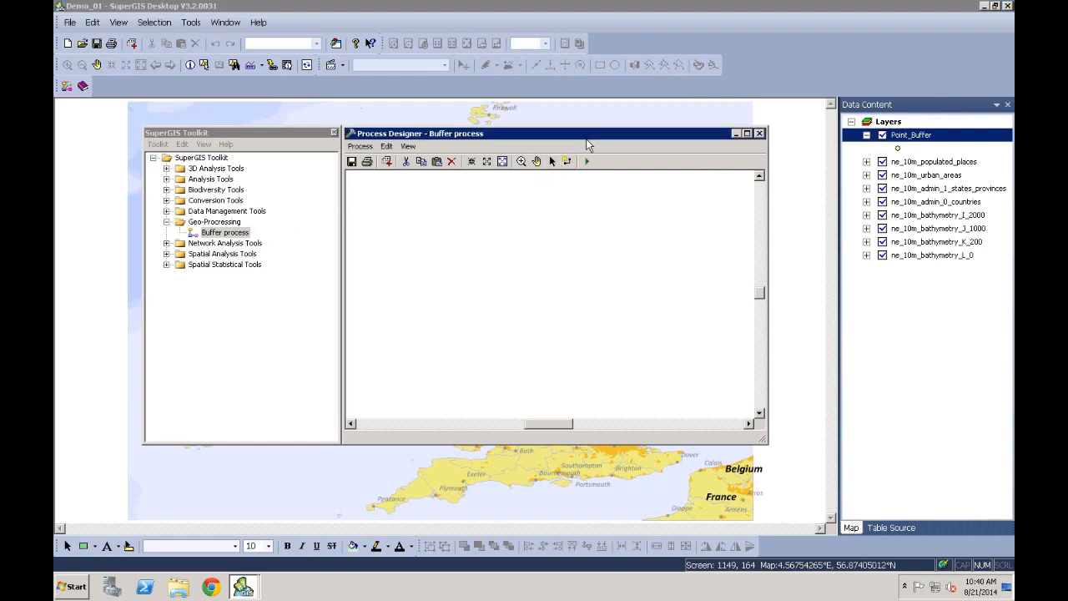
left_click(166, 212)
left_click(180, 232)
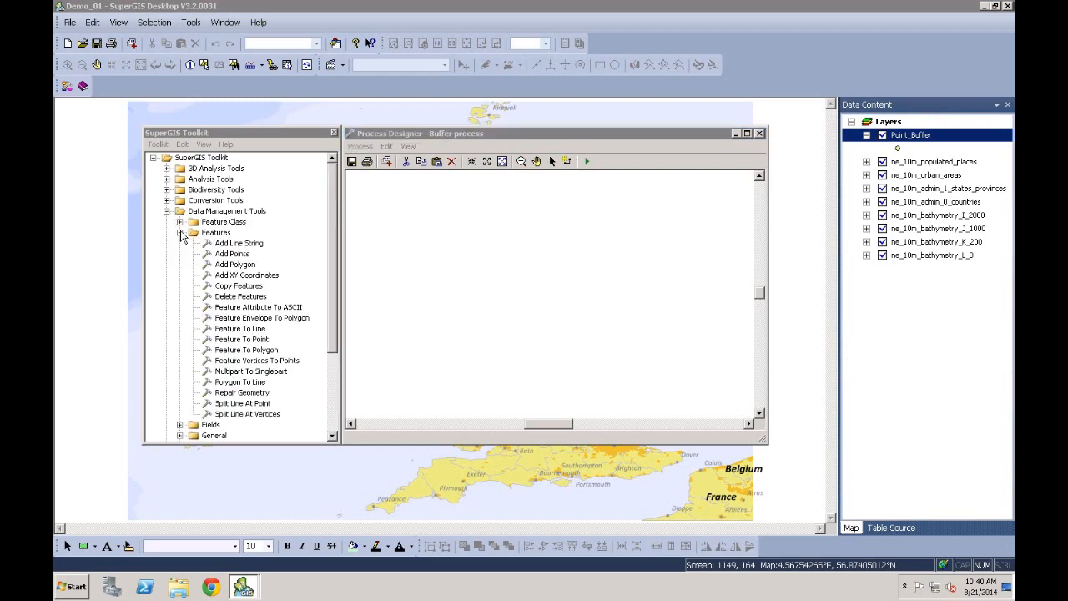
left_click(222, 254)
left_click_drag(232, 262, 522, 277)
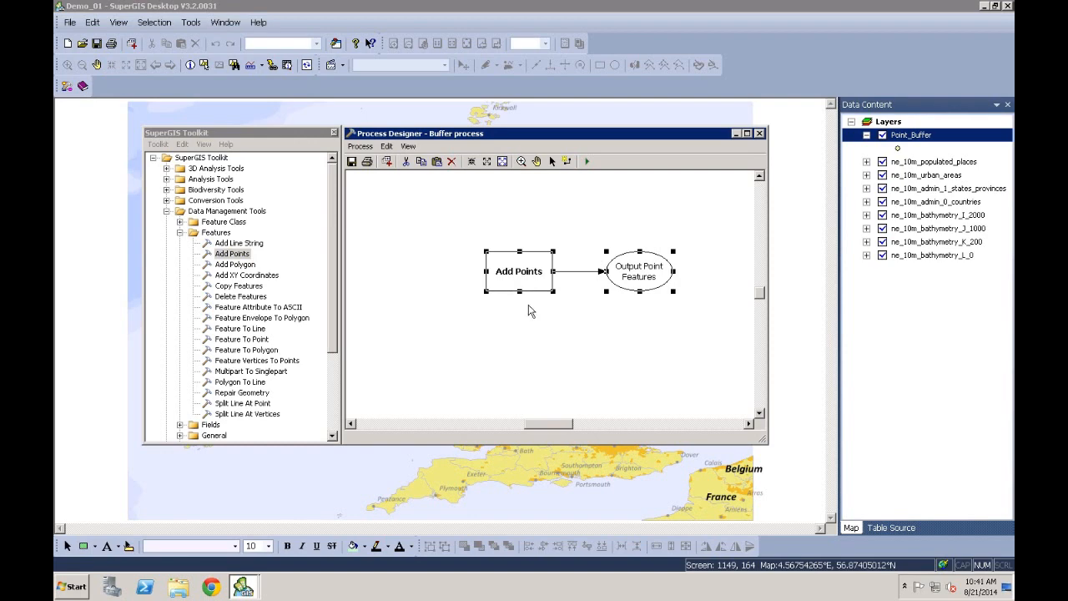
left_click(528, 311)
left_click_drag(534, 429, 530, 429)
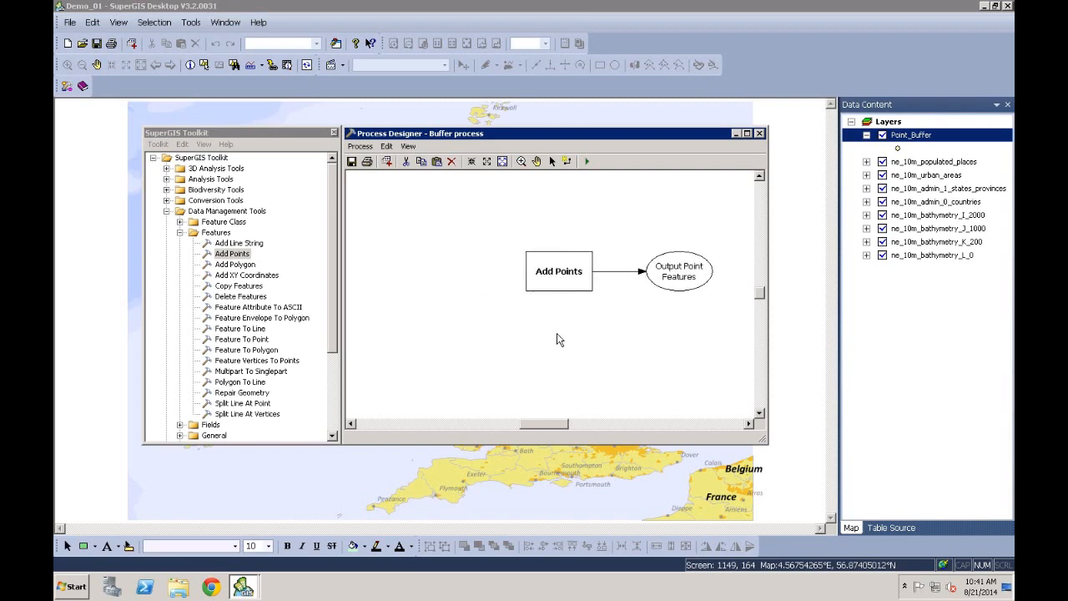
Make Input Point Coordinates a parameter of Add Points and move the Process Designer window aside to uncover the map.
left_click(568, 281)
right_click(563, 268)
mouse_move(587, 292)
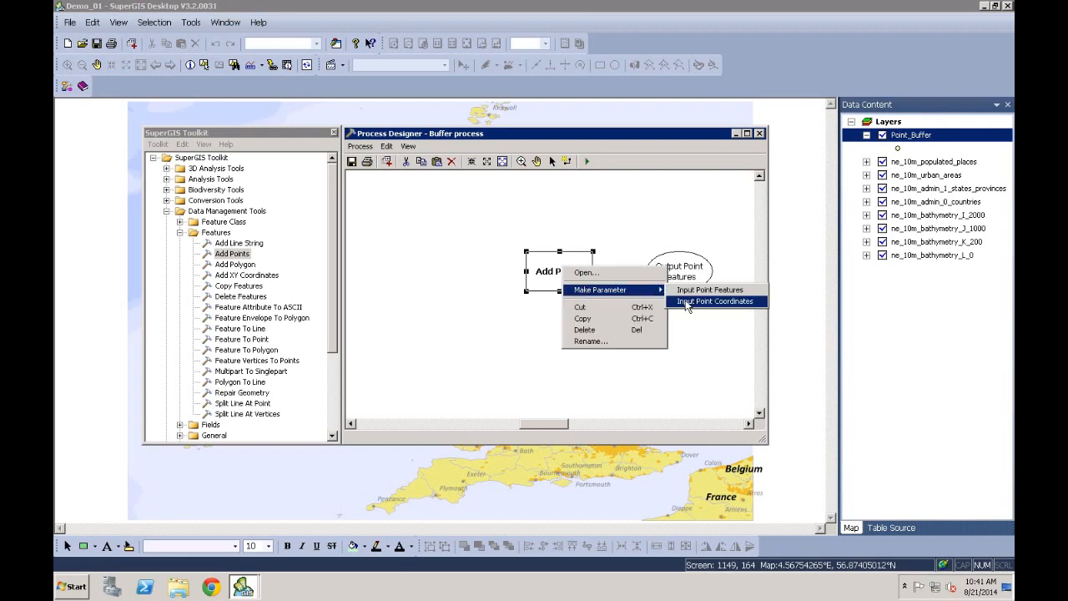
left_click(728, 304)
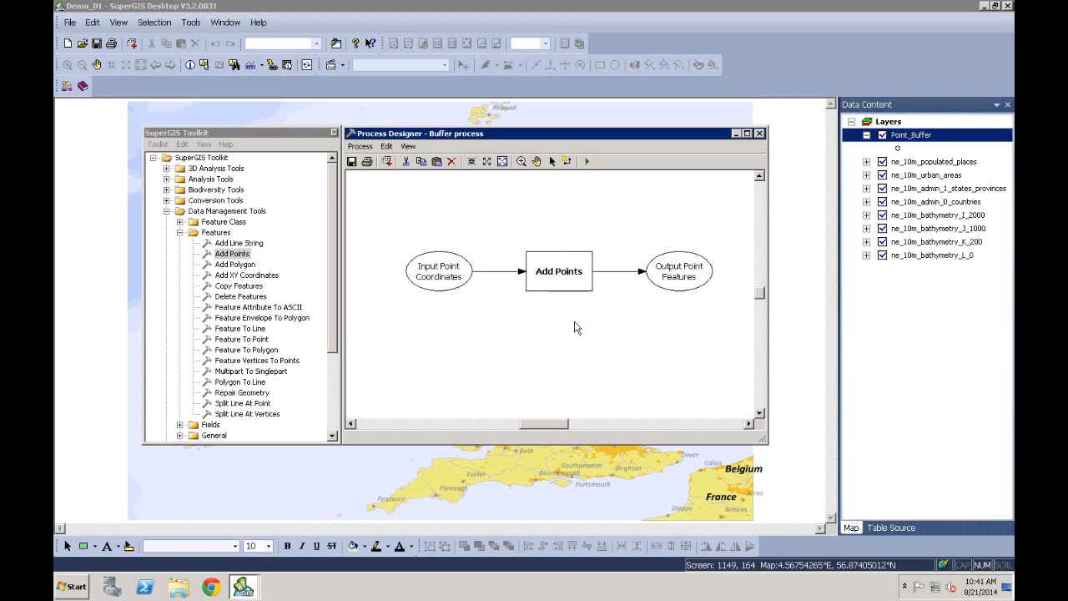
left_click(454, 273)
left_click_drag(519, 136, 695, 137)
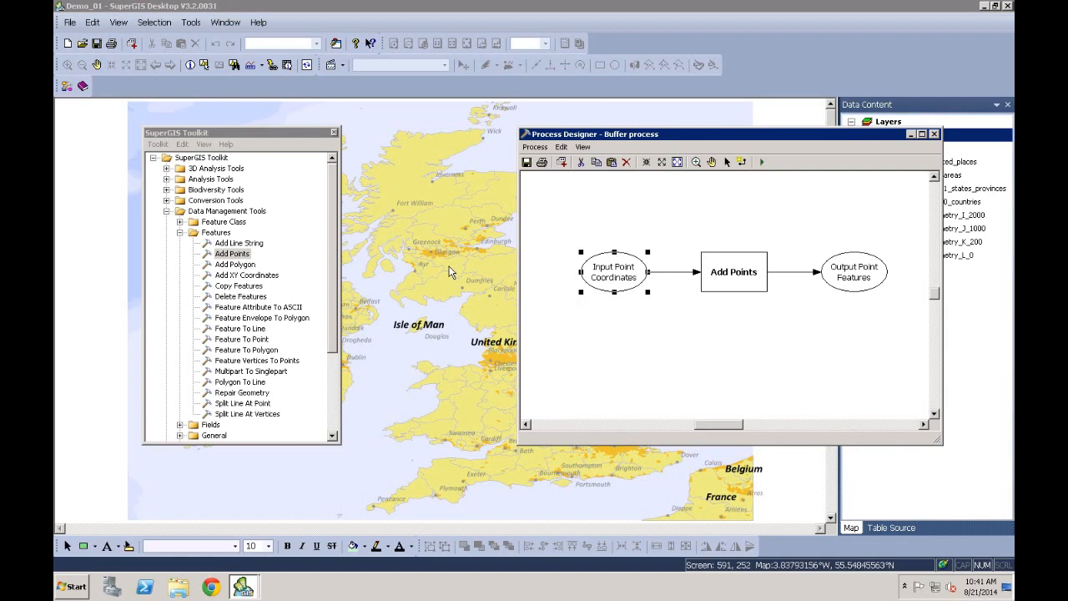
Try to set the Input Point Coordinates of Add Points to 2.94918070 and 55.33756559.
double_click(622, 272)
left_click_drag(703, 178, 726, 195)
left_click(669, 231)
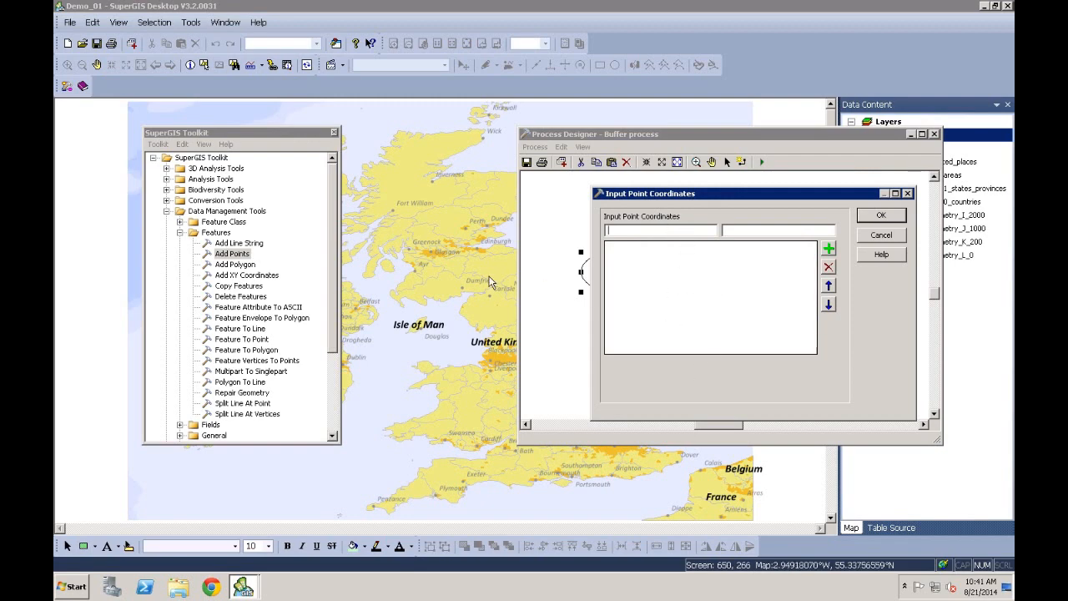
type("2.94918070")
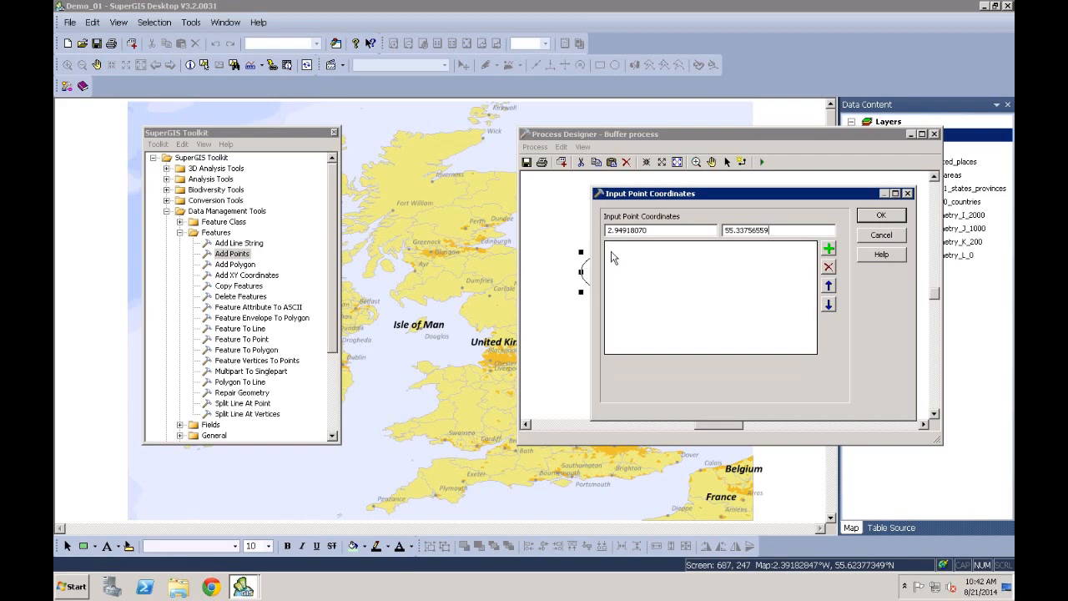
left_click(886, 218)
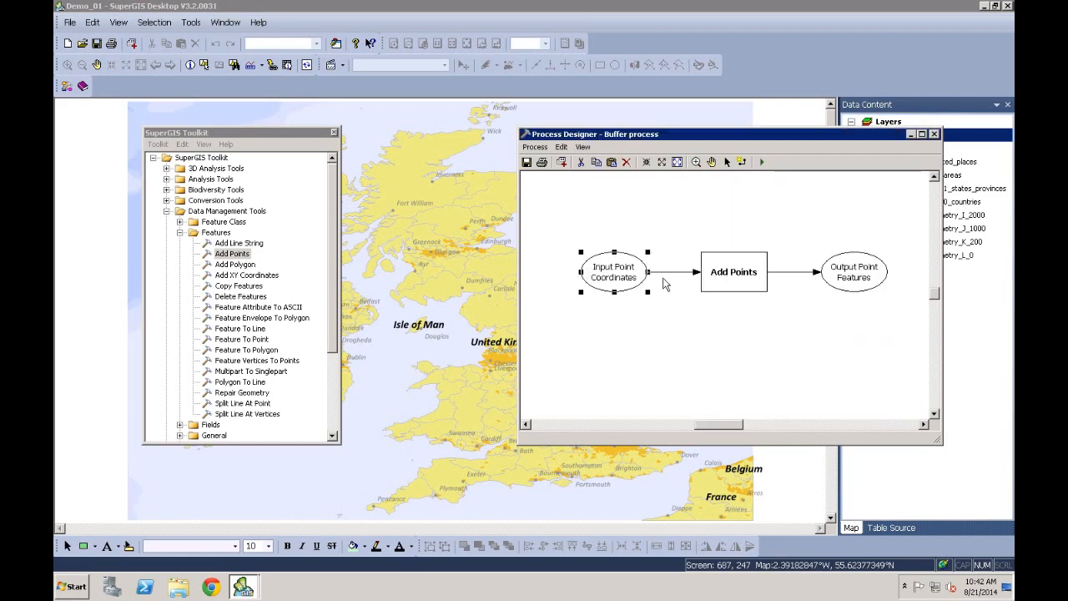
Place the Delete Features tool on the Buffer process canvas above Add Points.
left_click_drag(719, 431, 721, 432)
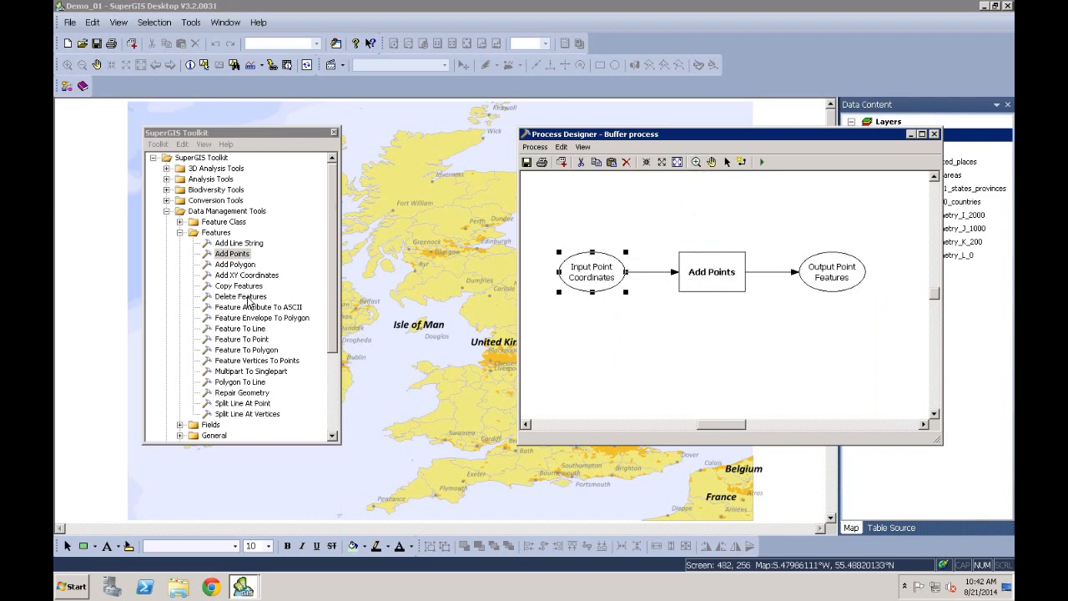
left_click_drag(241, 300, 708, 208)
left_click(716, 231)
left_click(711, 212)
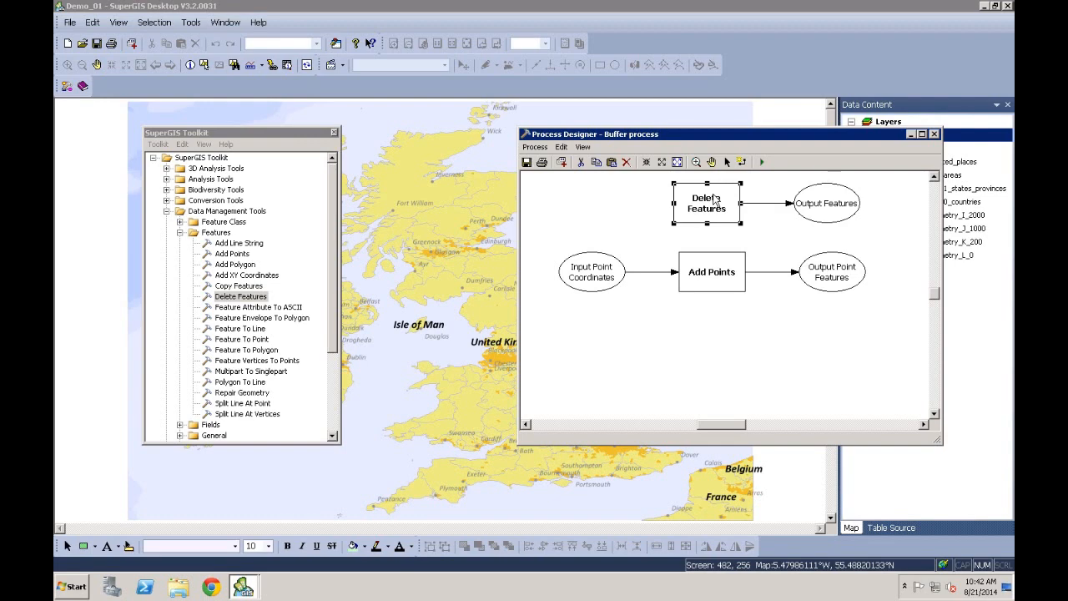
Make Input Features a parameter of Delete Features and set it to the Point_Buffer layer.
right_click(710, 207)
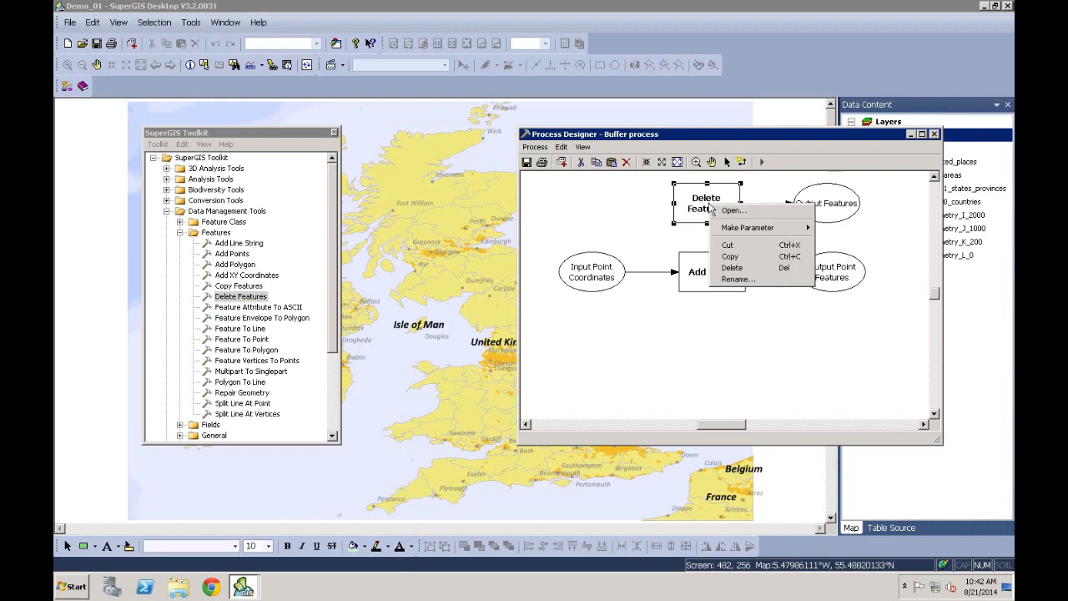
mouse_move(756, 230)
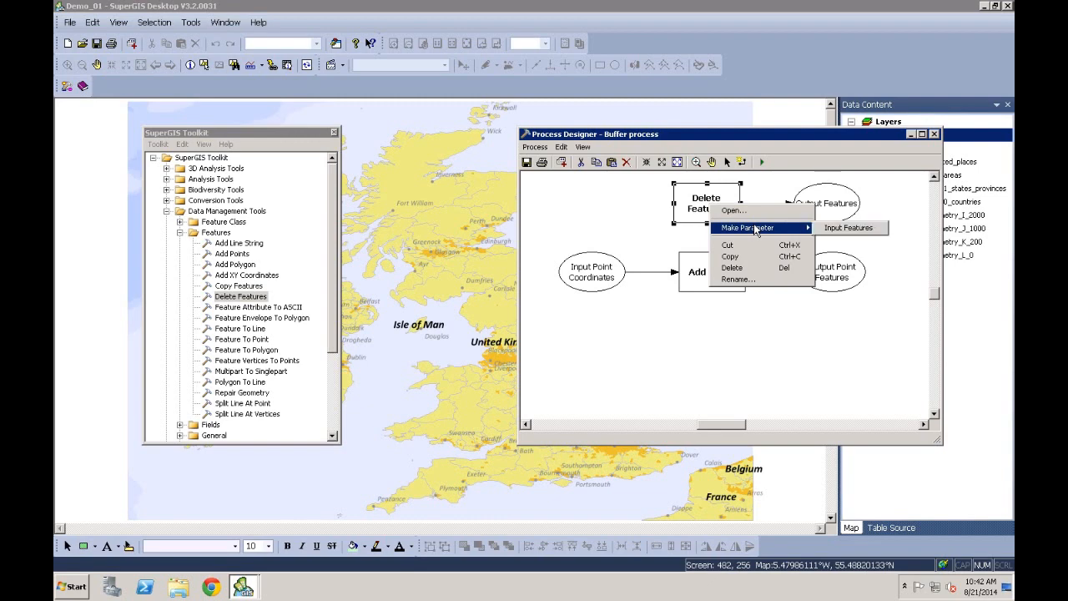
left_click(848, 228)
double_click(611, 207)
left_click(810, 231)
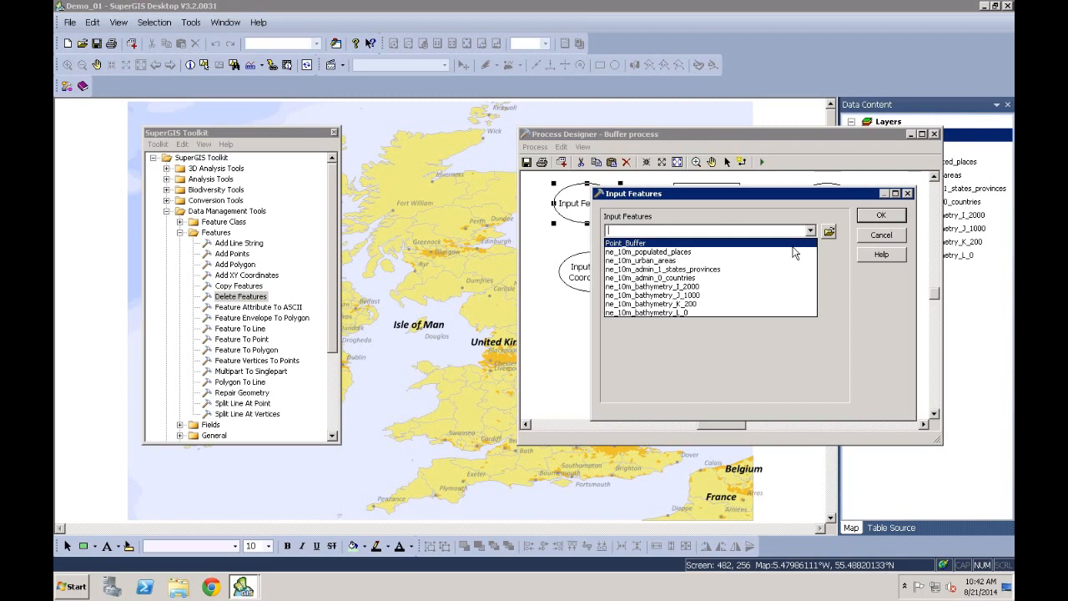
left_click(644, 244)
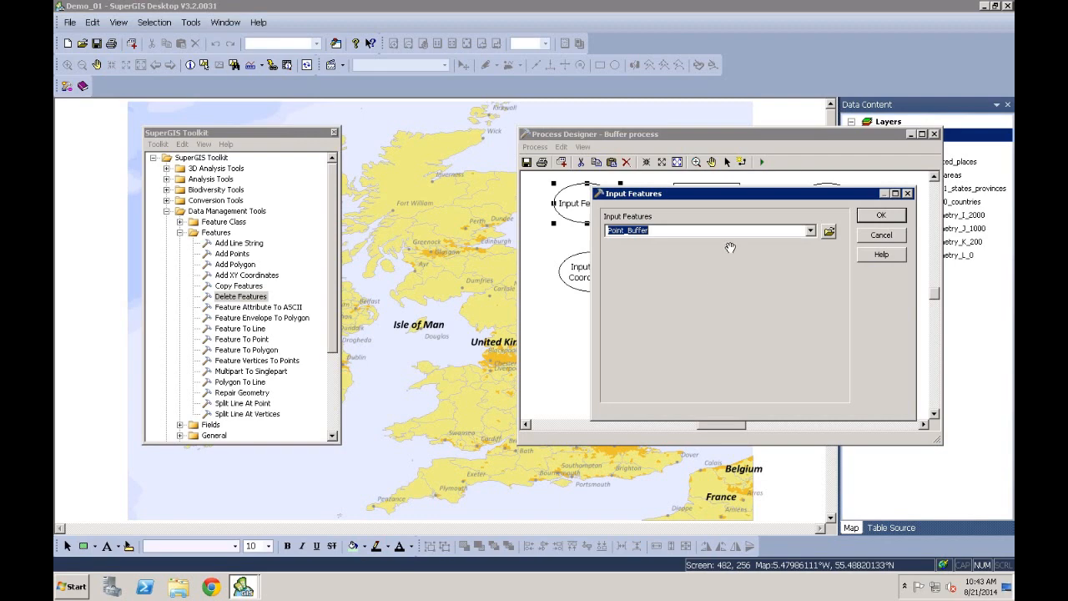
left_click(886, 216)
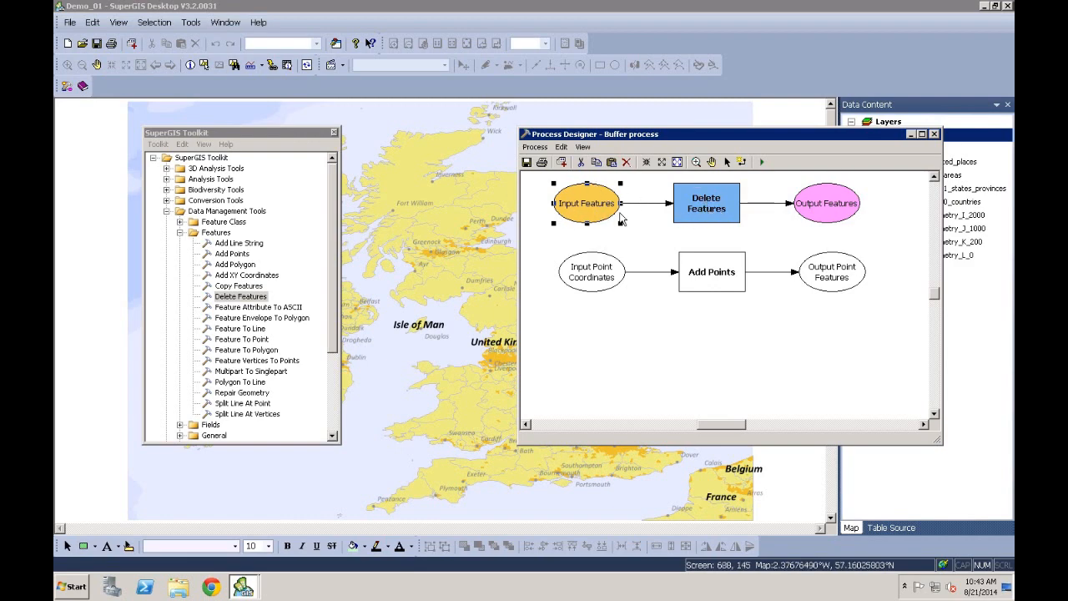
Connect the Output Features of Delete Features to Add Points and check the Add Points input settings.
left_click_drag(820, 136, 780, 151)
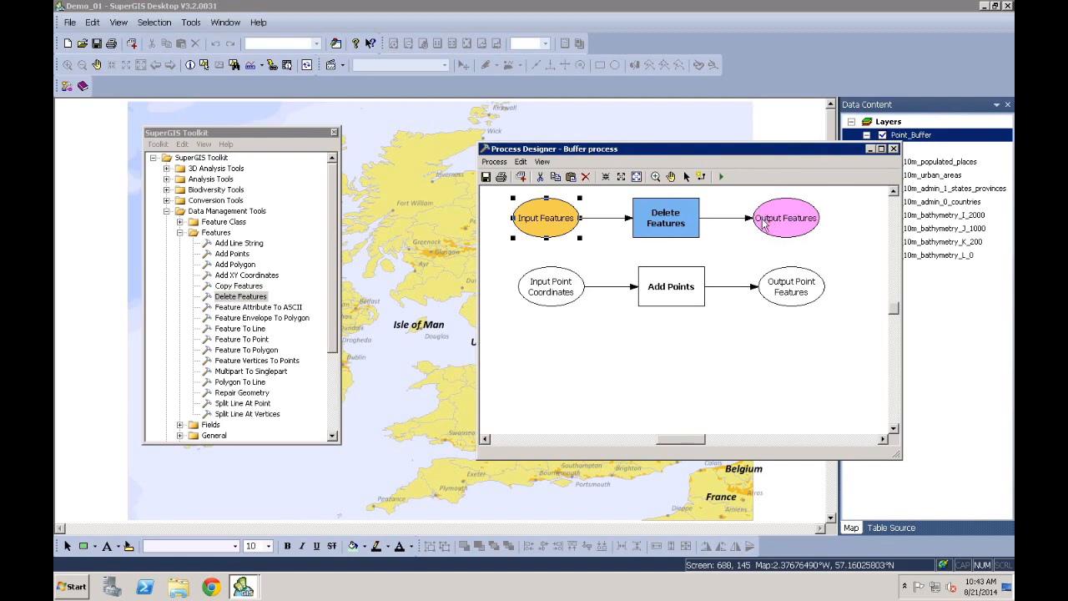
left_click(702, 177)
left_click_drag(769, 228, 672, 276)
left_click(665, 289)
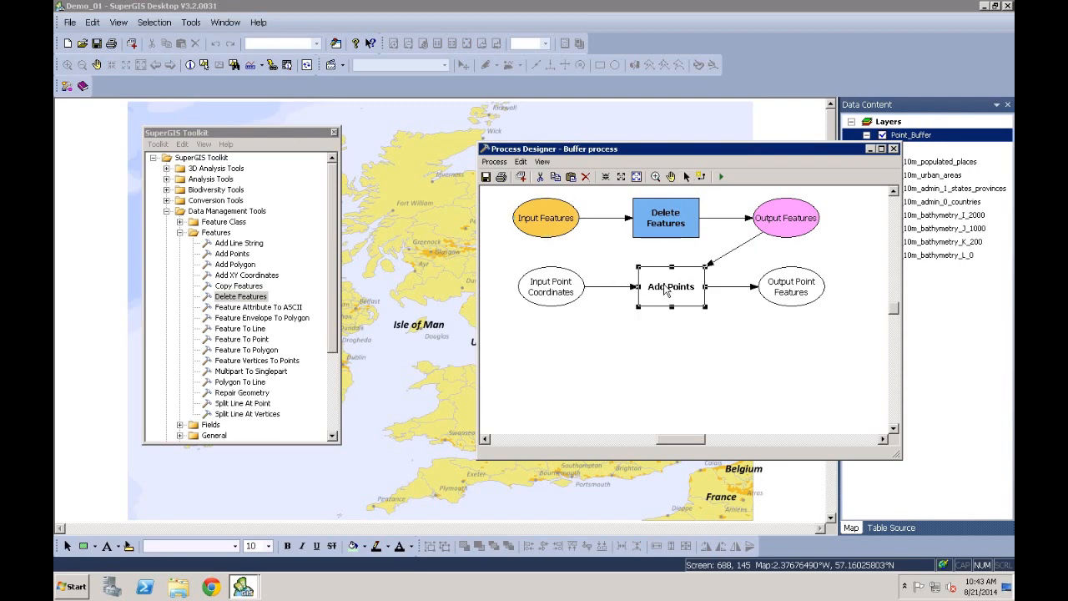
double_click(666, 288)
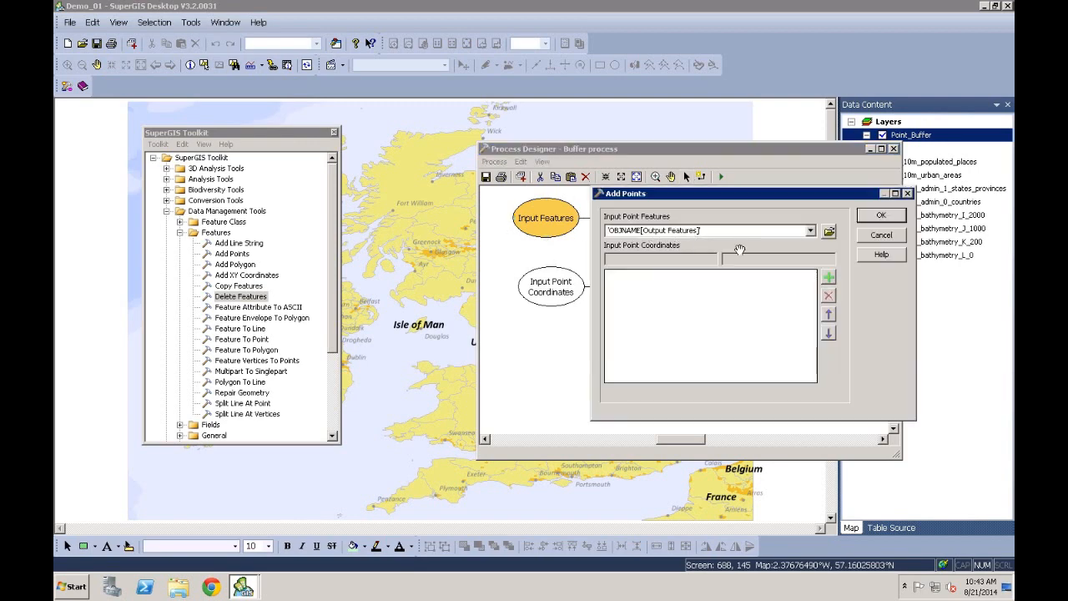
left_click(883, 238)
Add the point 4.10907589, 55.68402779 to the Input Point Coordinates list of Add Points.
left_click(557, 315)
double_click(556, 299)
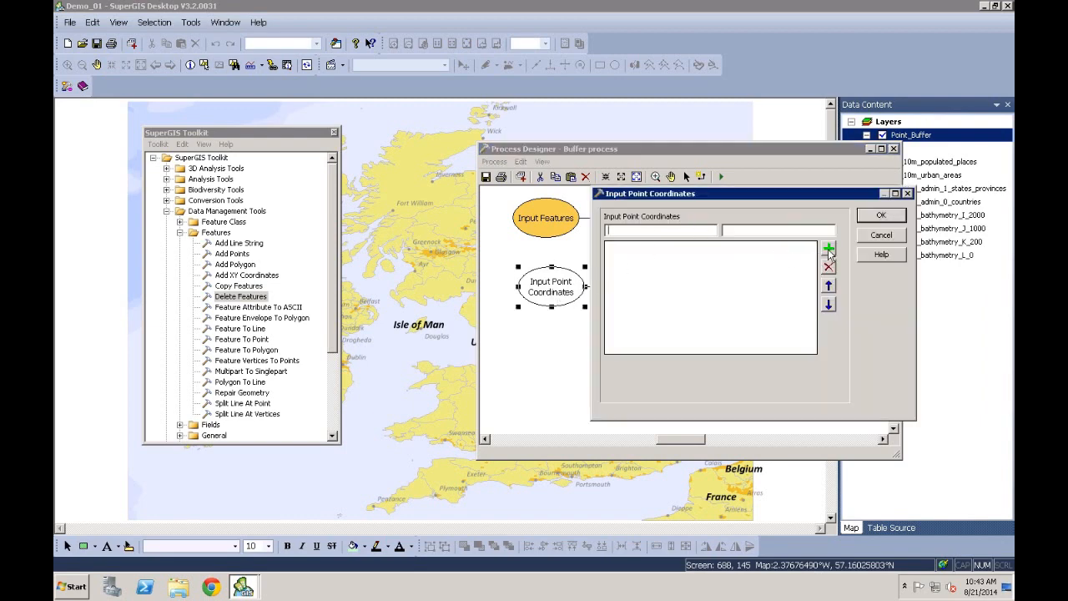
left_click_drag(784, 197, 778, 325)
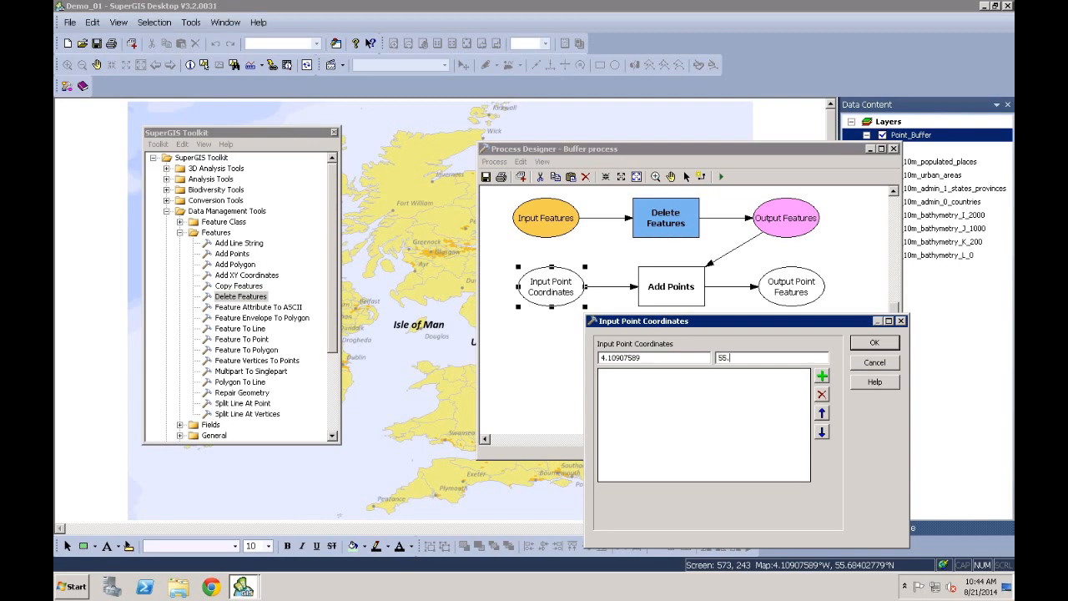
type("402779")
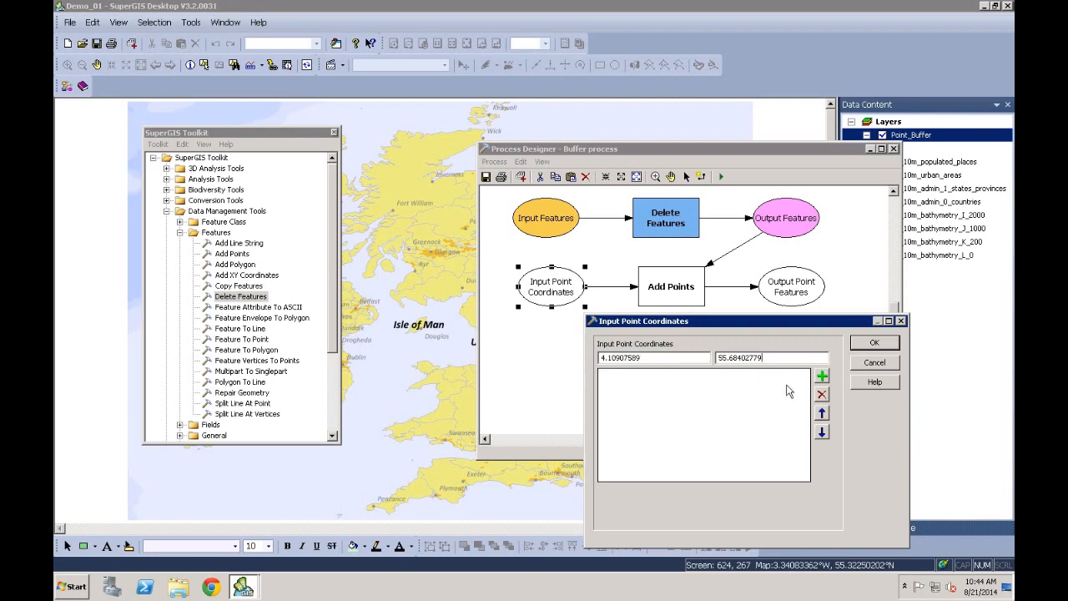
left_click(823, 378)
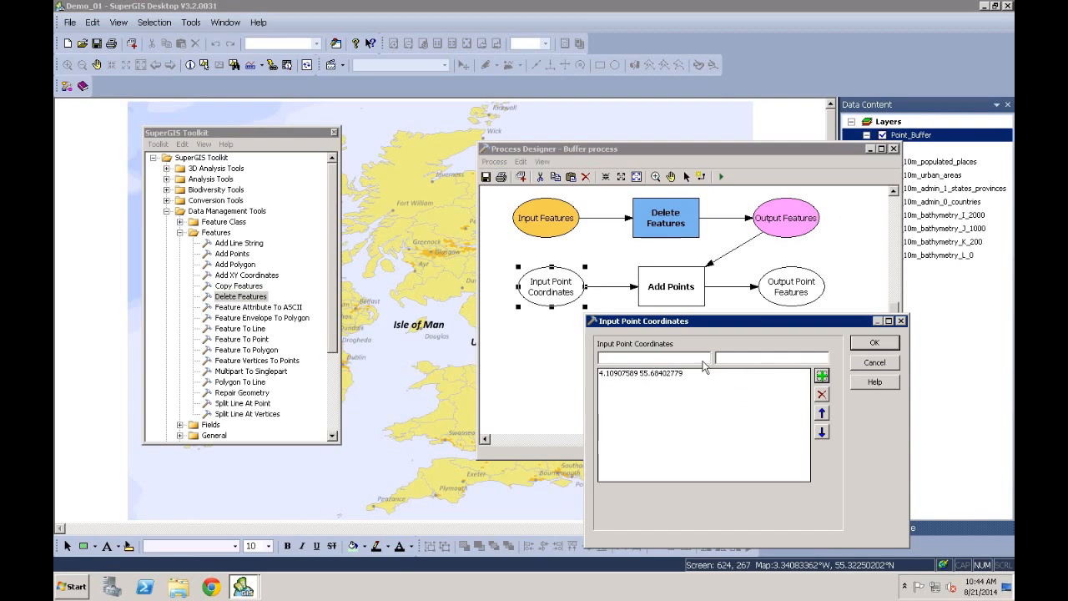
left_click(874, 346)
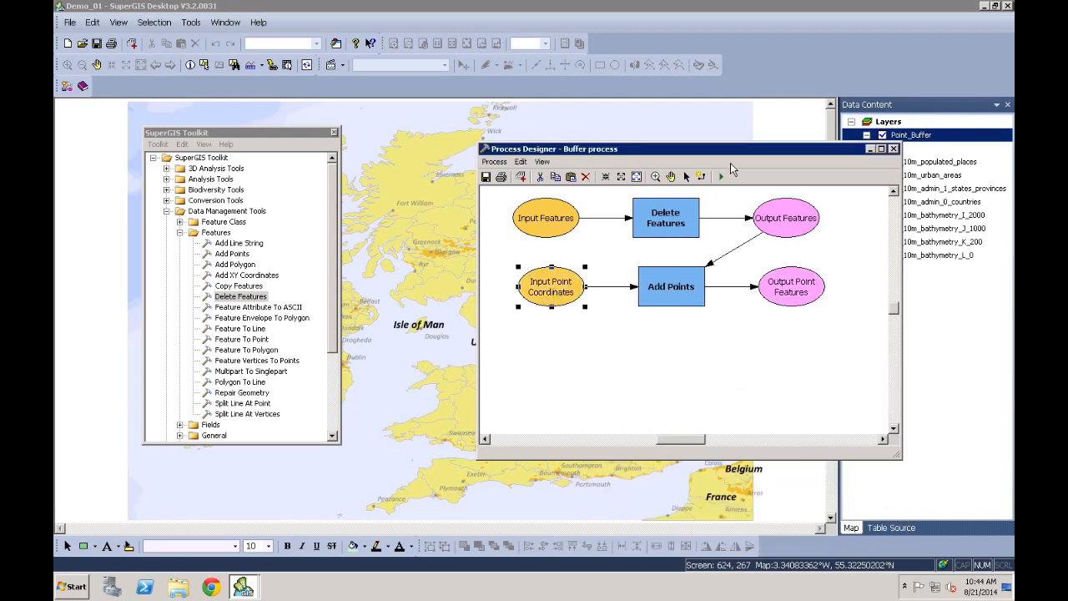
Shift the Process Designer window slightly and expand the Proximity group of the Analysis Tools in the toolkit.
left_click_drag(739, 151, 745, 127)
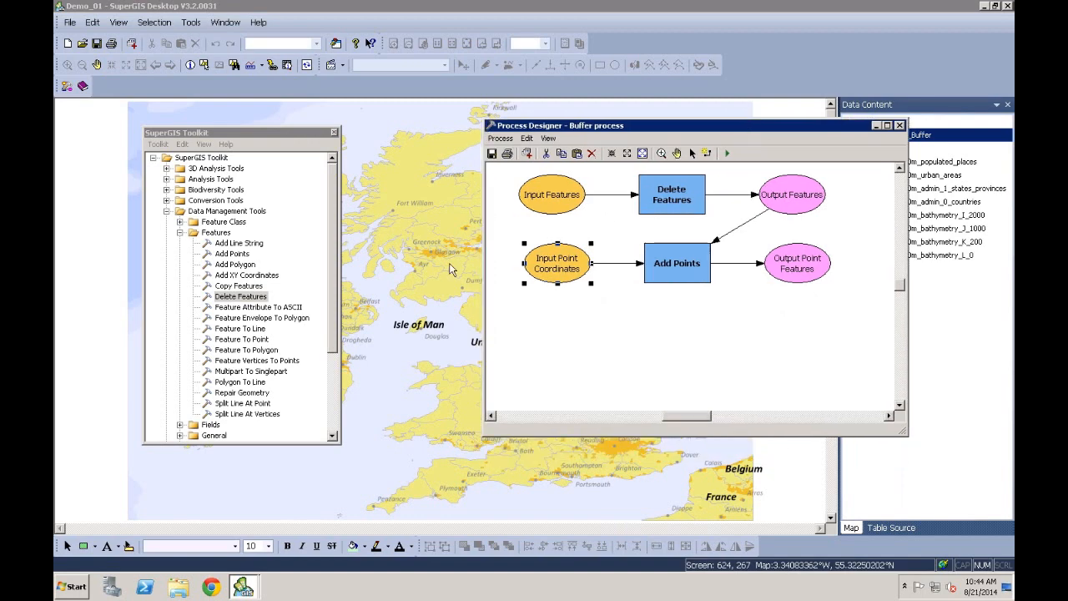
left_click(166, 179)
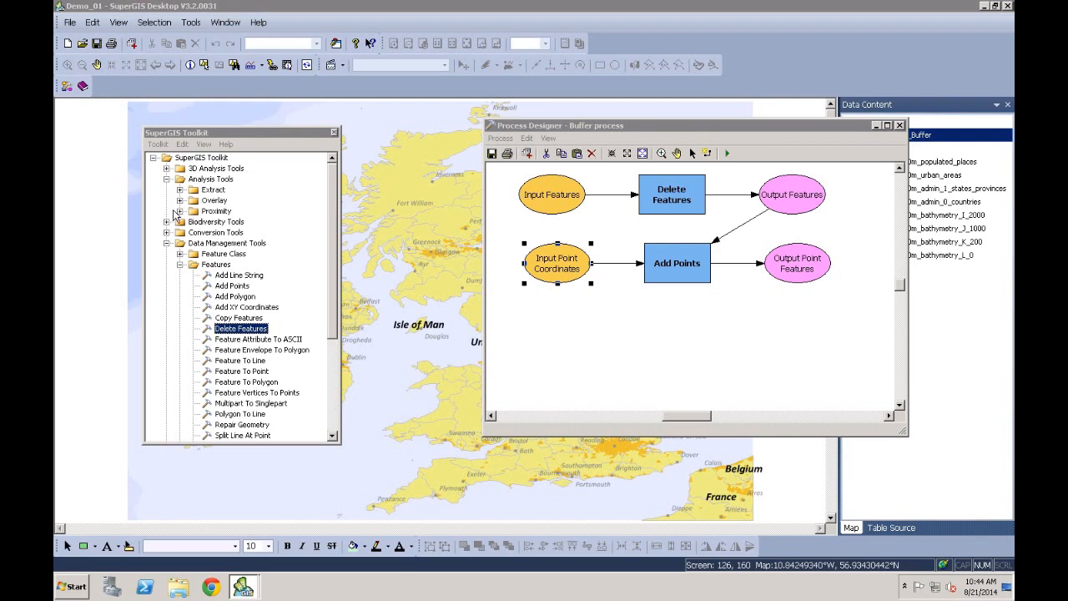
left_click(180, 211)
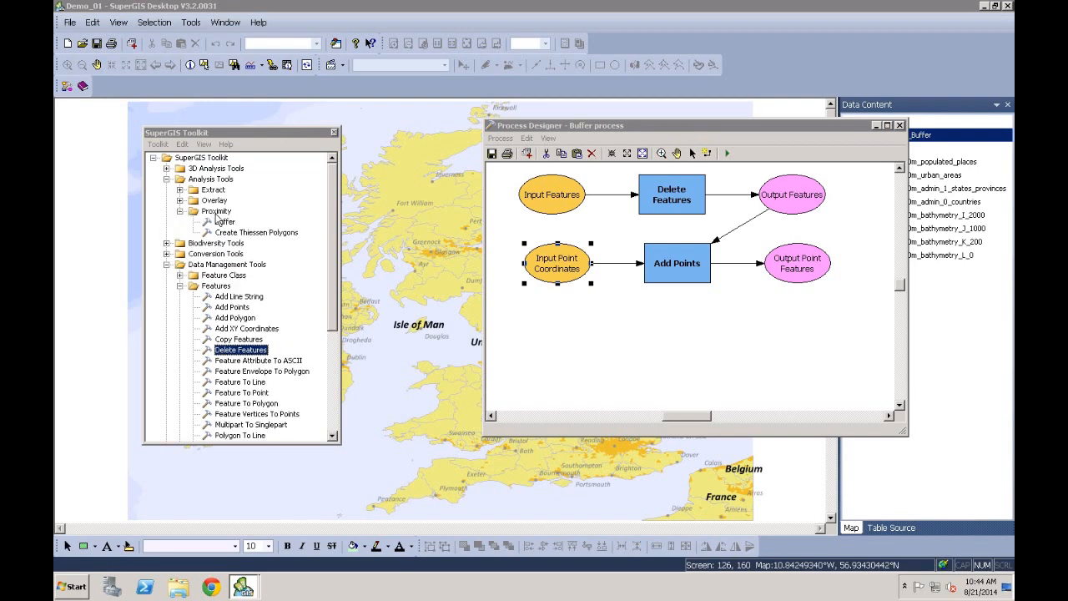
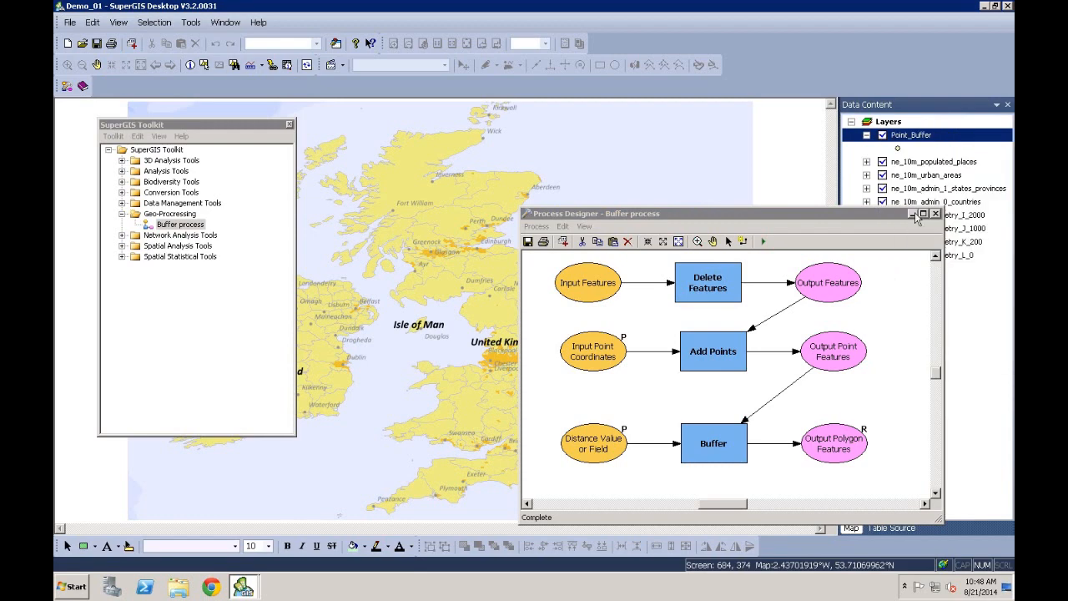
Close the Process Designer and open the attribute table of the Point_Buffer layer, moved clear of the toolkit window.
left_click(935, 214)
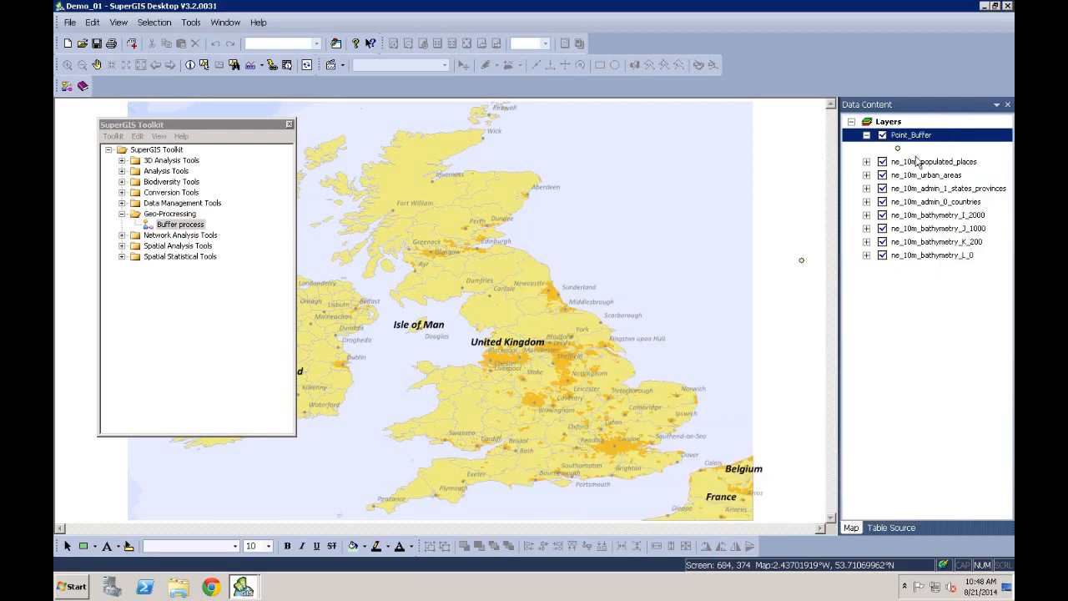
right_click(914, 138)
left_click(918, 180)
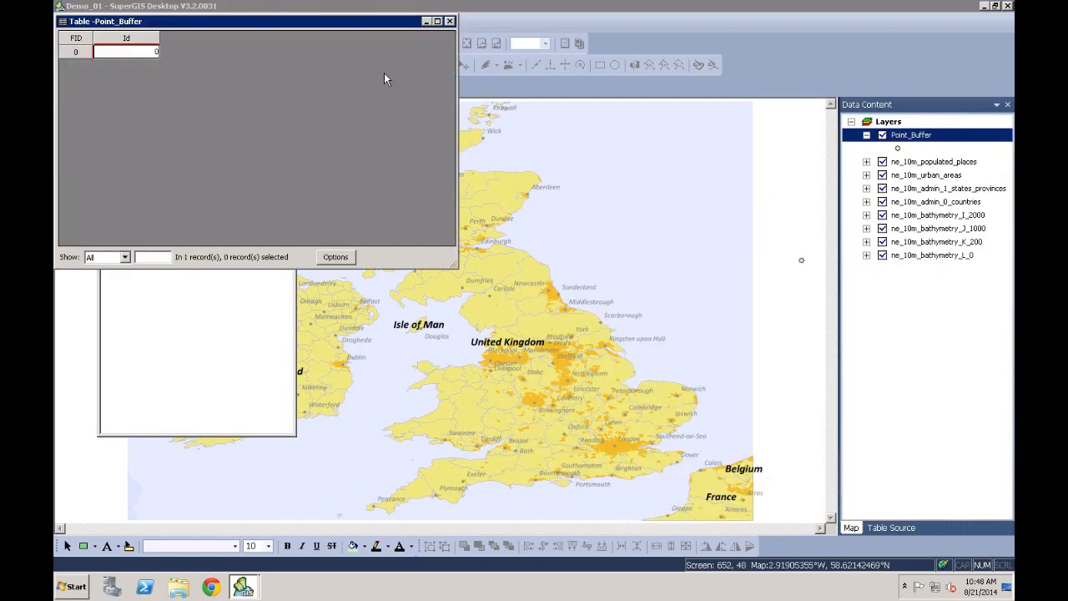
left_click_drag(269, 28, 669, 153)
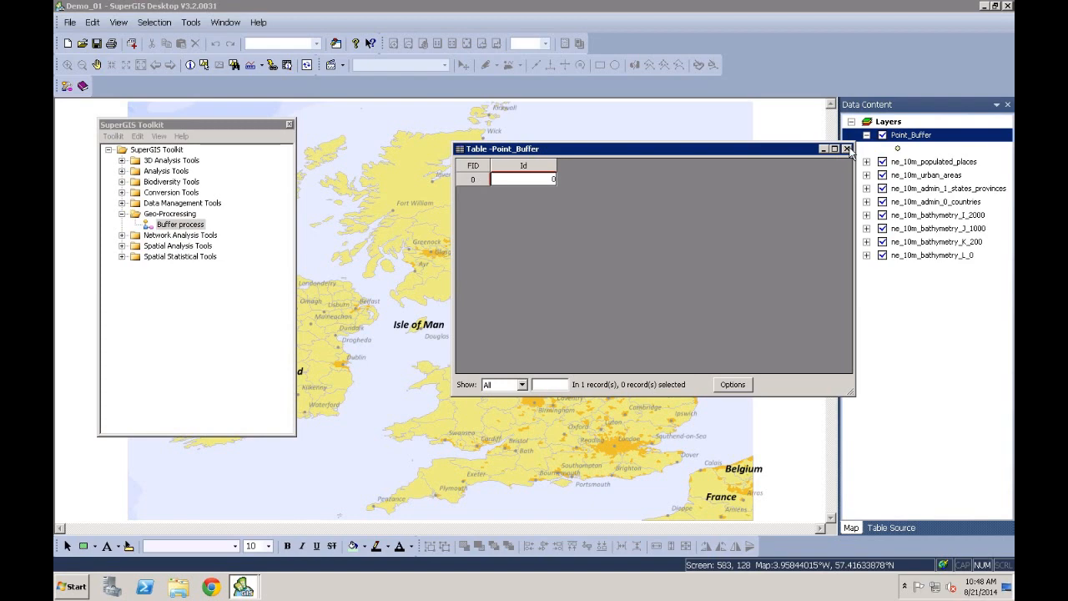
Start and stop an edit session on the Point_Buffer layer and close its attribute table.
left_click(330, 65)
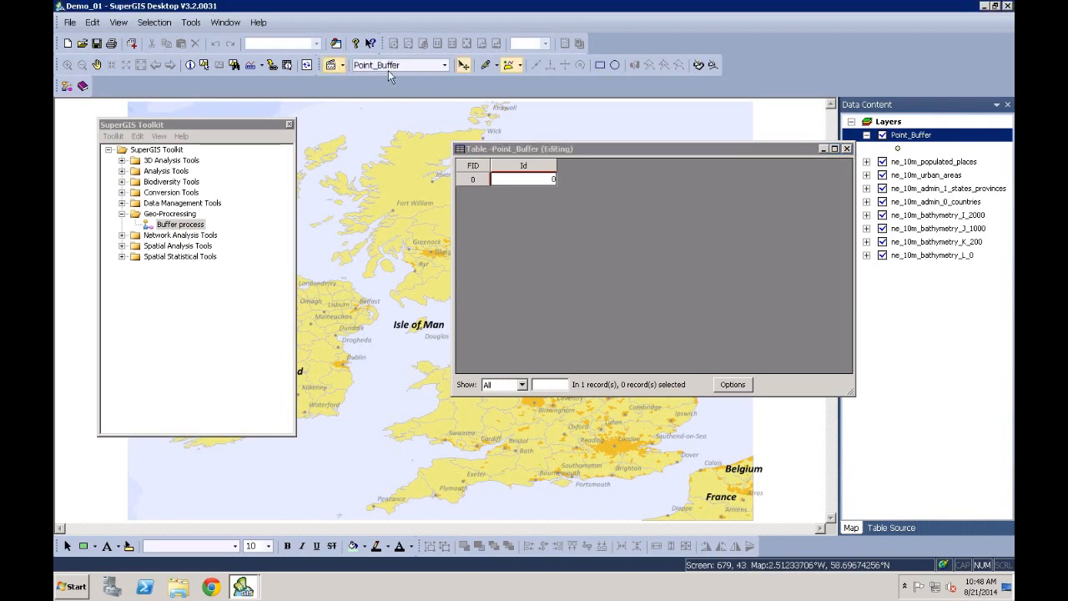
left_click(342, 65)
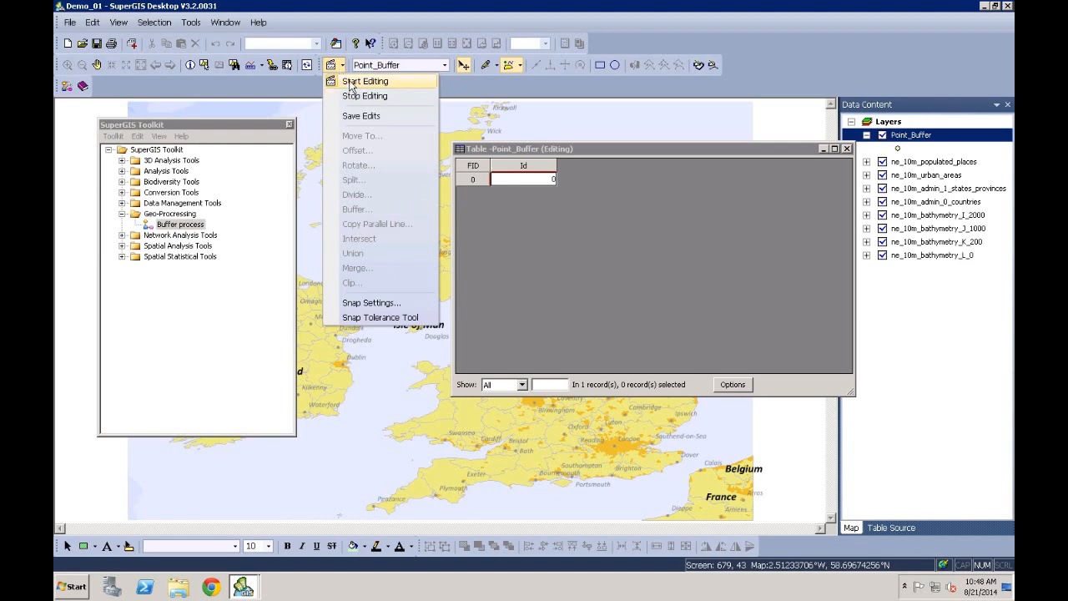
left_click(366, 96)
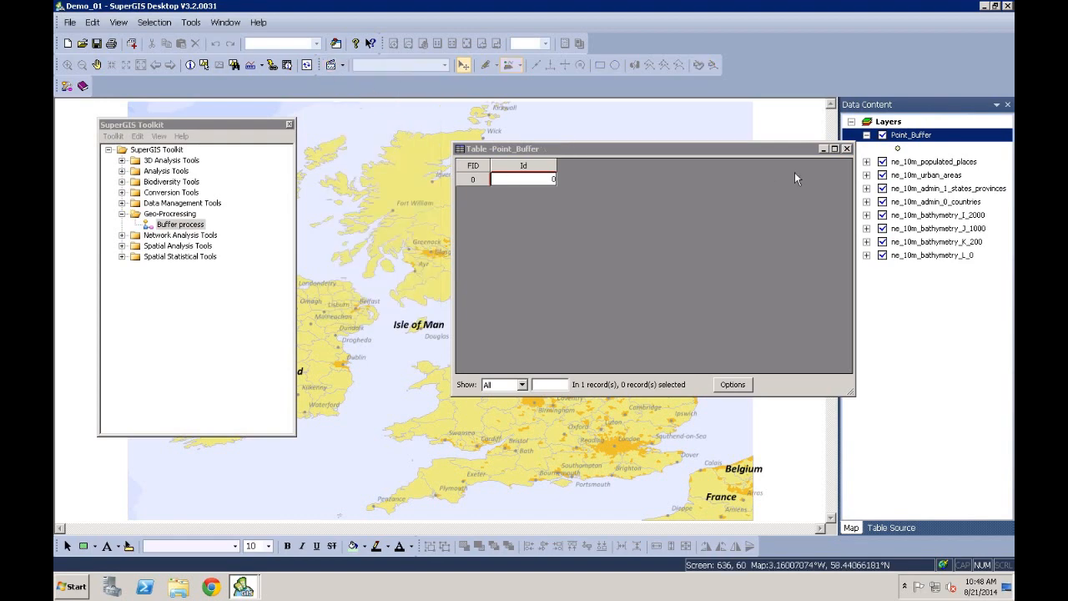
left_click(846, 149)
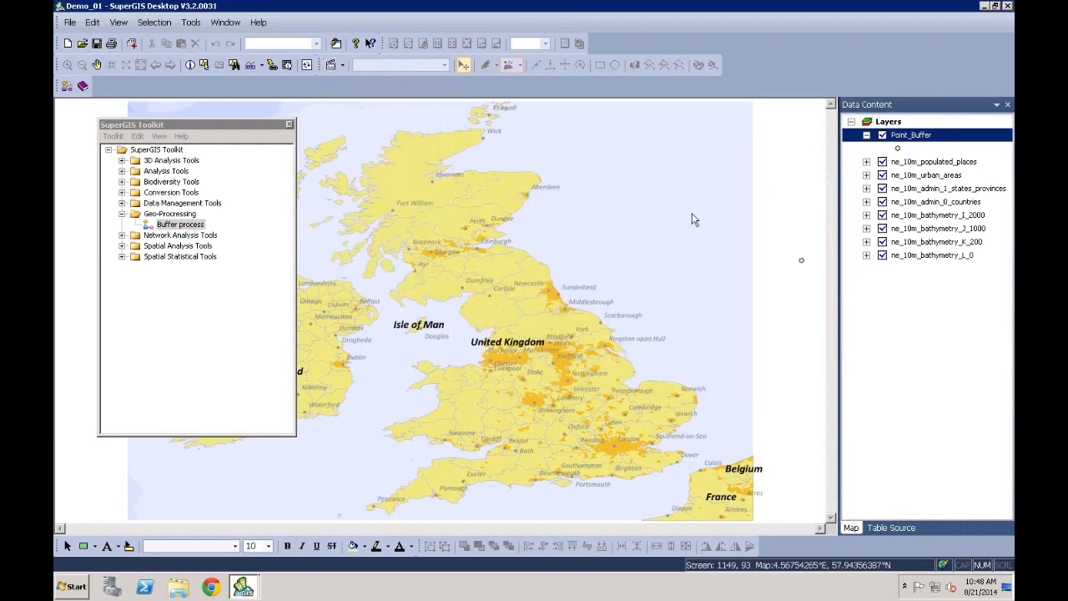
Save the project under the new name Buffer Analyis in the Layers folder.
left_click(70, 22)
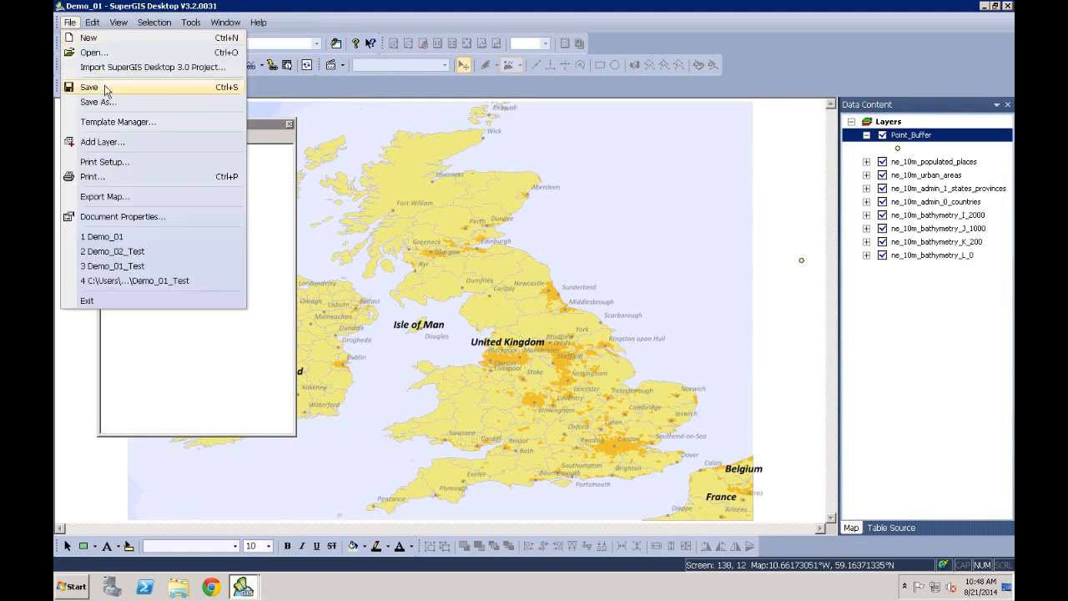
left_click(141, 102)
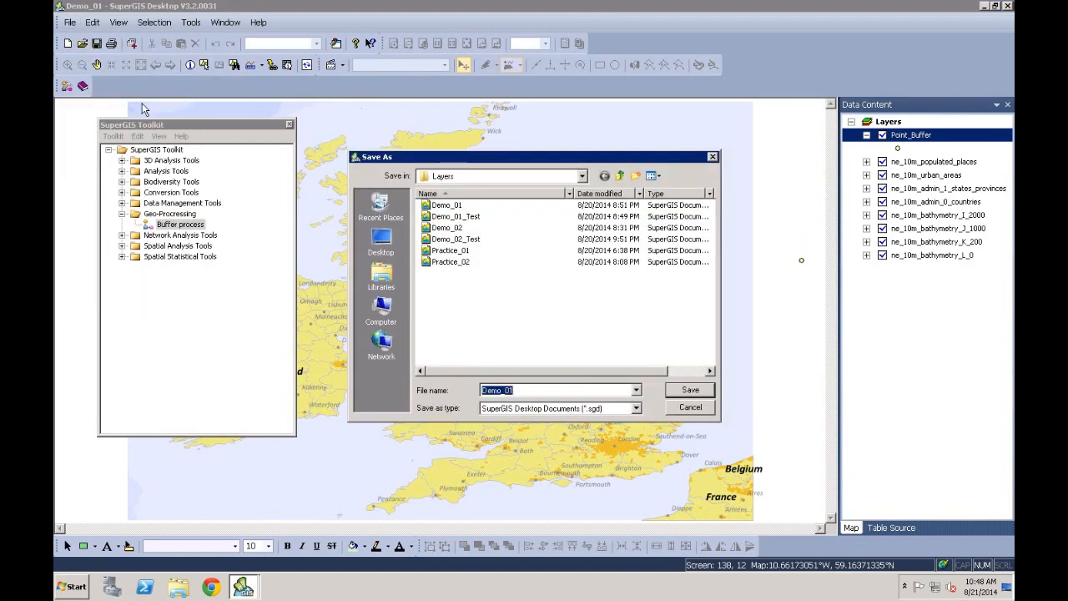
left_click(531, 389)
key("BackSpace")
key("BackSpace")
key("BackSpace")
key("BackSpace")
key("BackSpace")
key("BackSpace")
key("BackSpace")
type("Buufer")
type("er Ana")
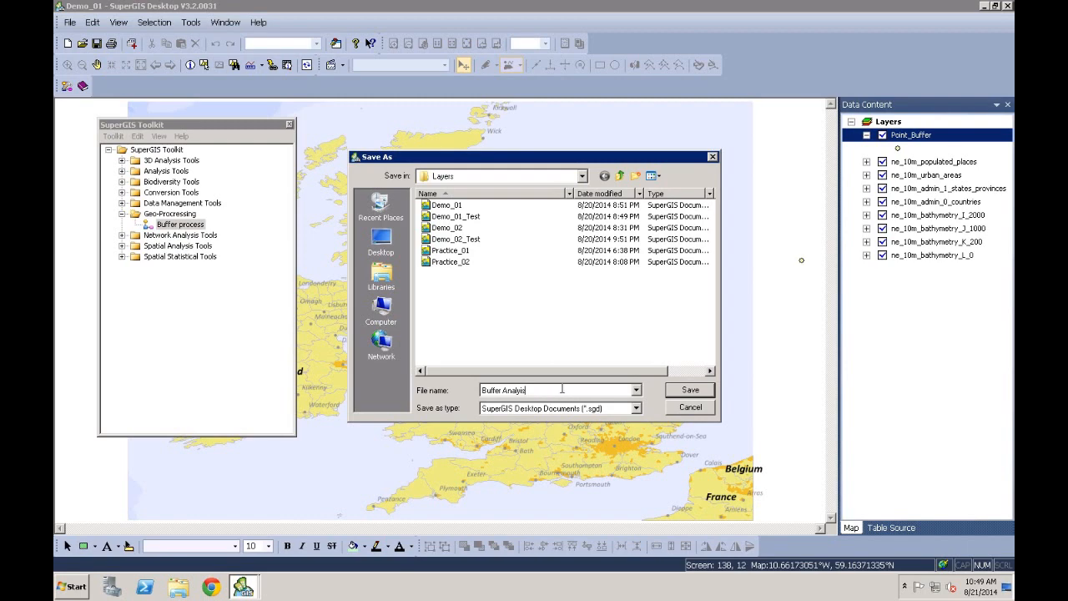
left_click(698, 396)
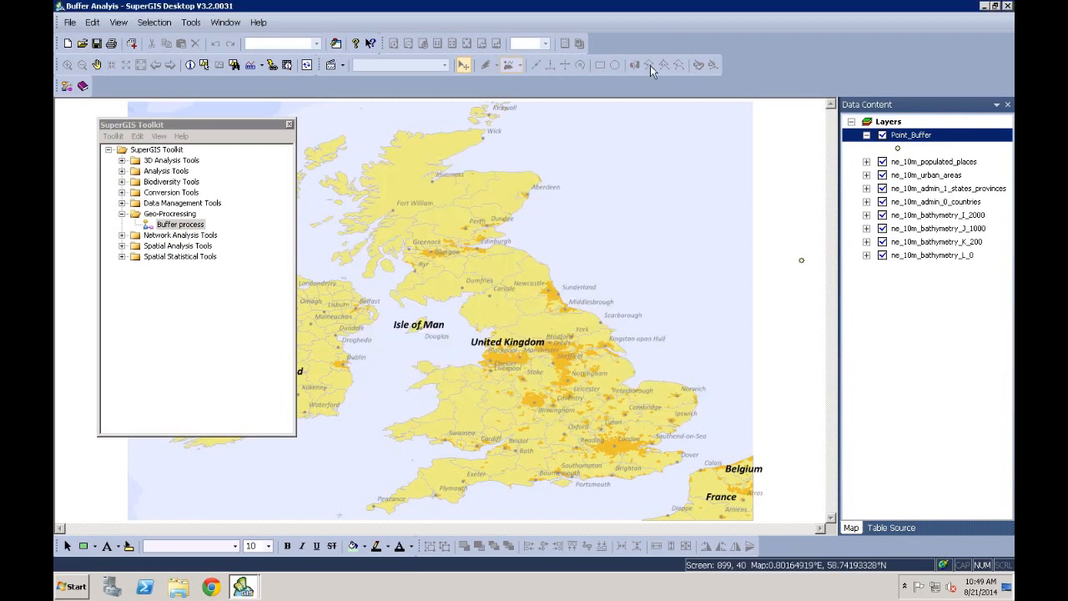
Minimize the remote desktop session to return to the Topic_15_GeoProcessing presentation in PowerPoint.
mouse_move(666, 3)
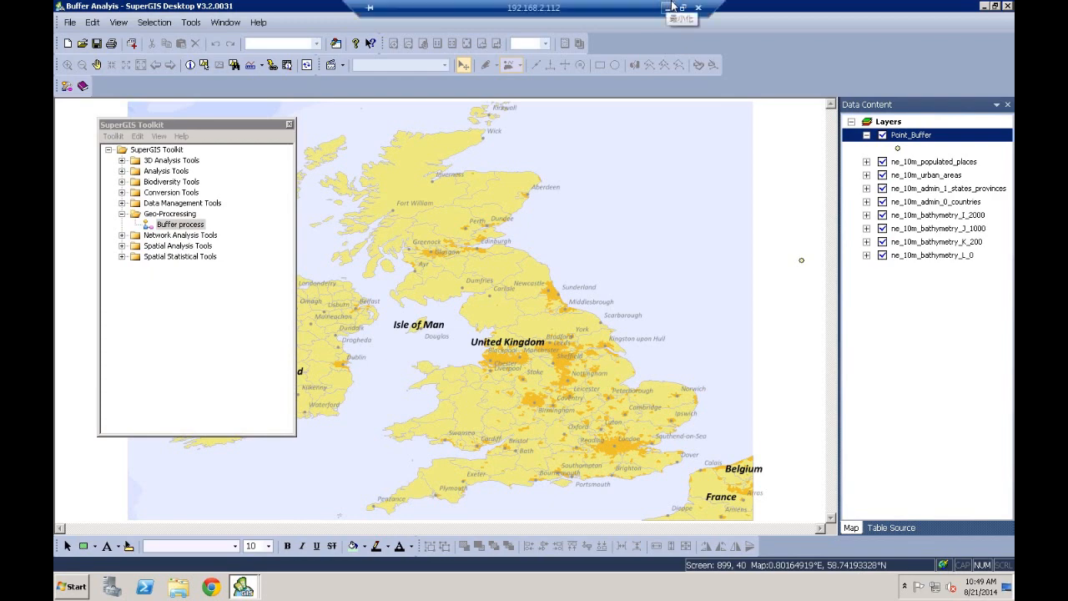
left_click(672, 8)
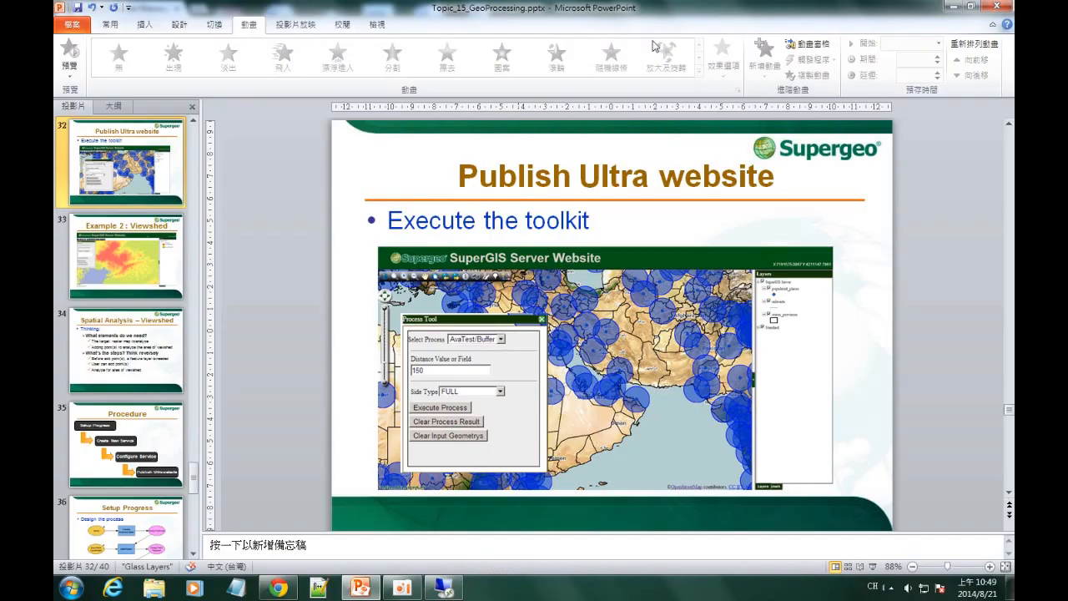
Switch to Chrome, reload the SuperGIS Server Manager login page and log in with the user name and password.
left_click(277, 588)
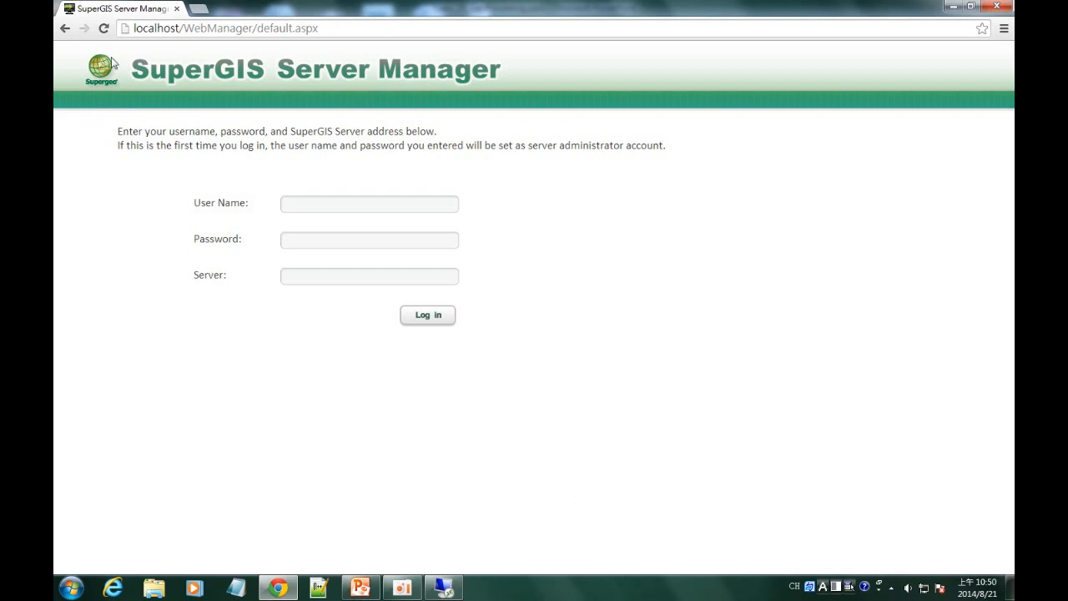
left_click(104, 27)
left_click(345, 208)
type("a")
left_click(338, 246)
type("a")
left_click(425, 315)
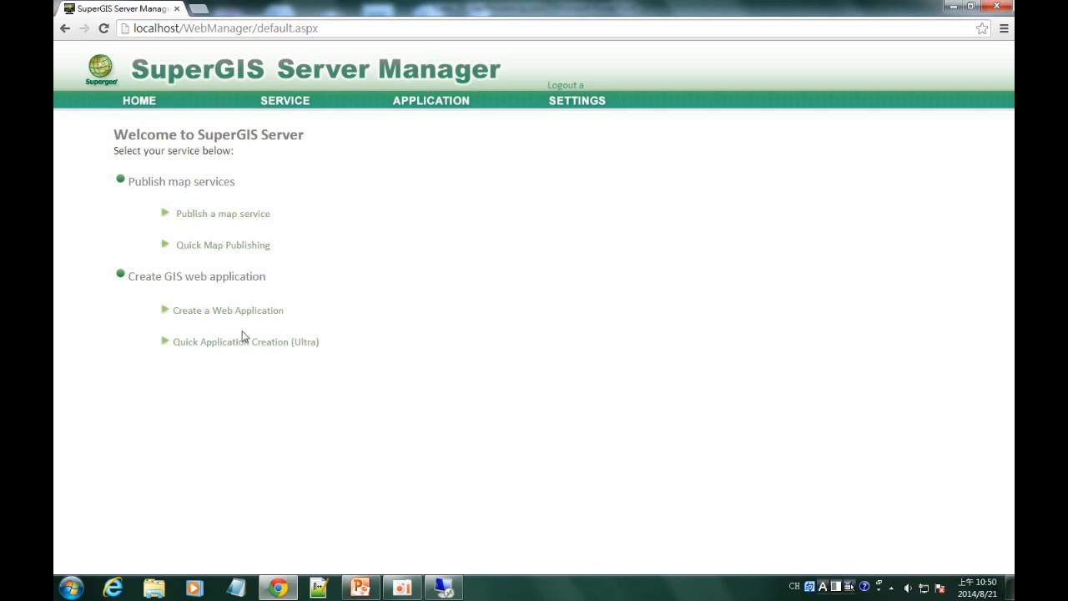
Start publishing a new map service in the Resources folder with BufferAnalysis as both its name and title.
left_click(239, 215)
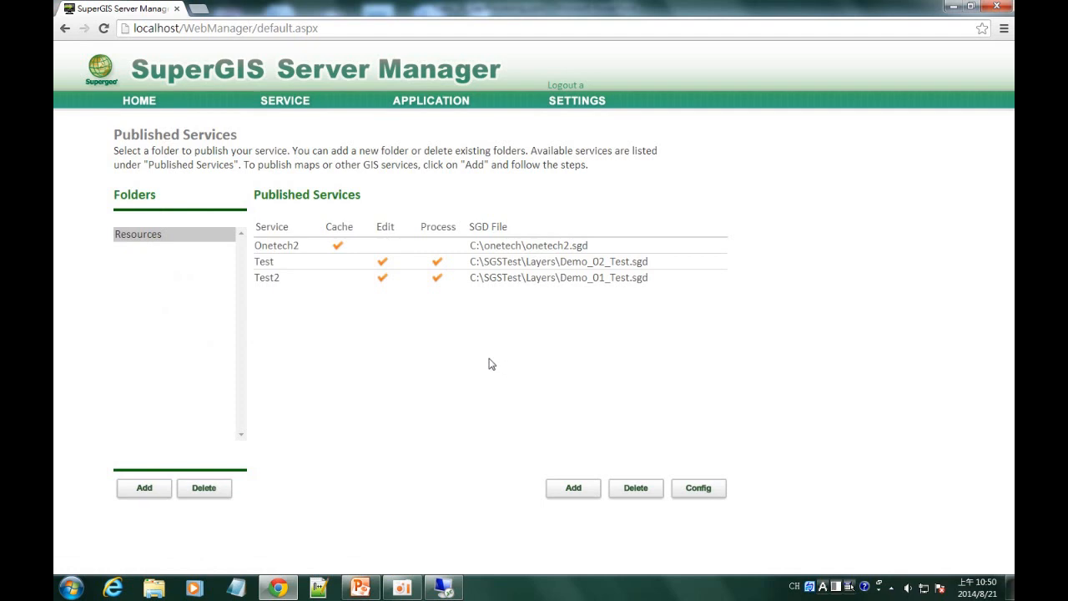
left_click(570, 492)
left_click(323, 187)
type("B")
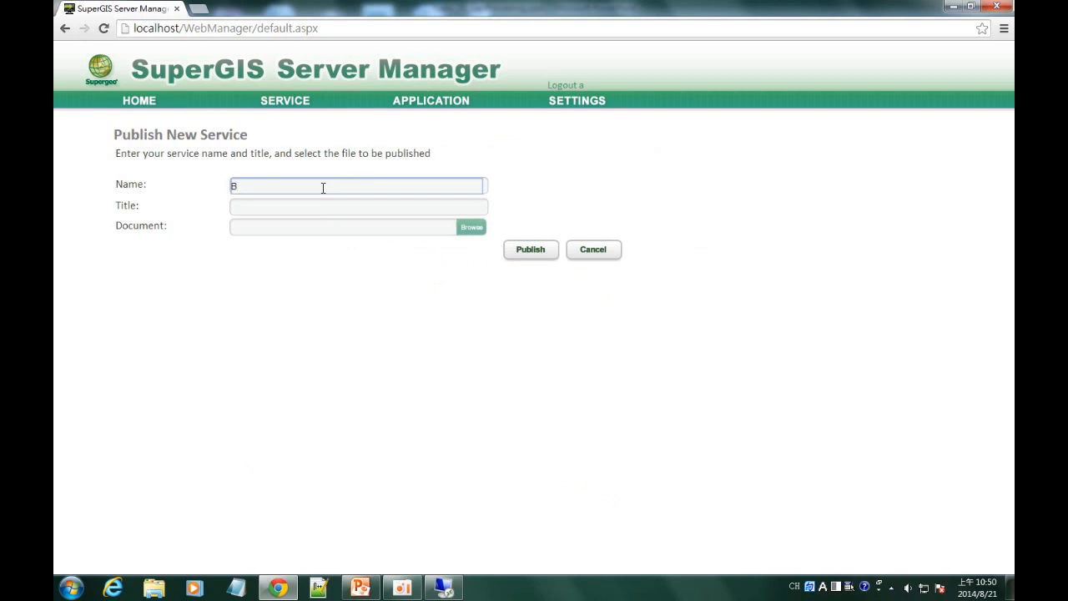
type("ufferAnalysis")
key("ctrl+a")
key("ctrl+c")
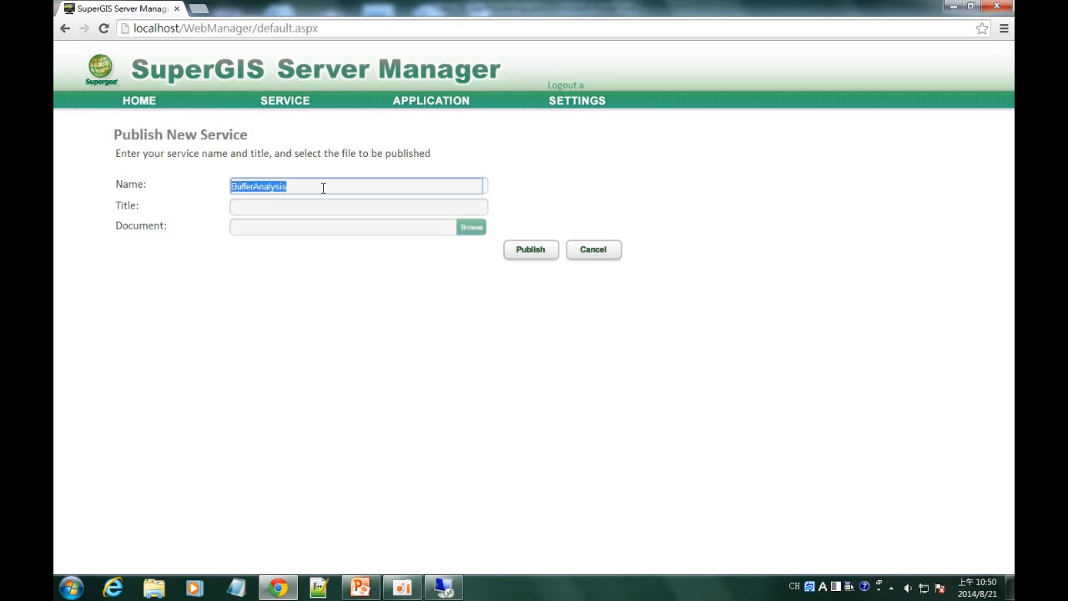
left_click(324, 206)
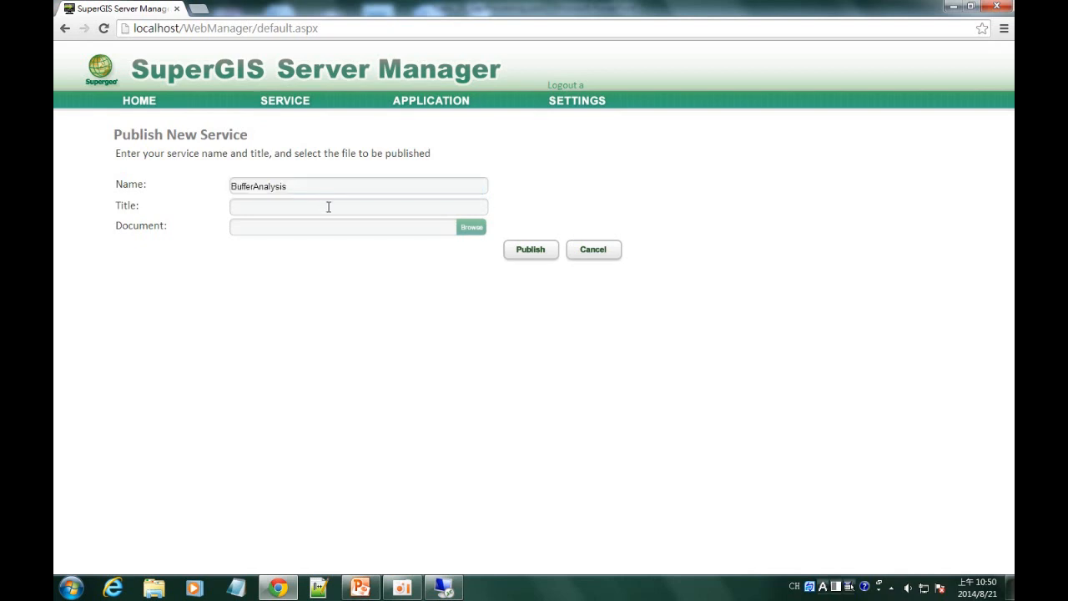
key("ctrl+v")
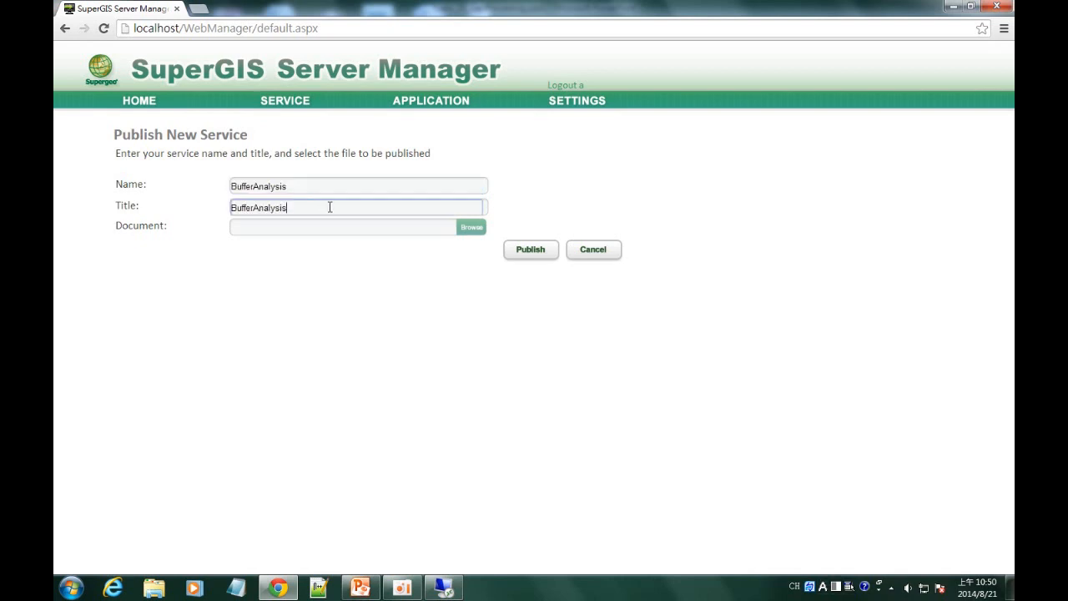
Choose C:\SGSTest\Layers\Demo_01_Test.sgd as the service document and publish the service.
left_click(471, 228)
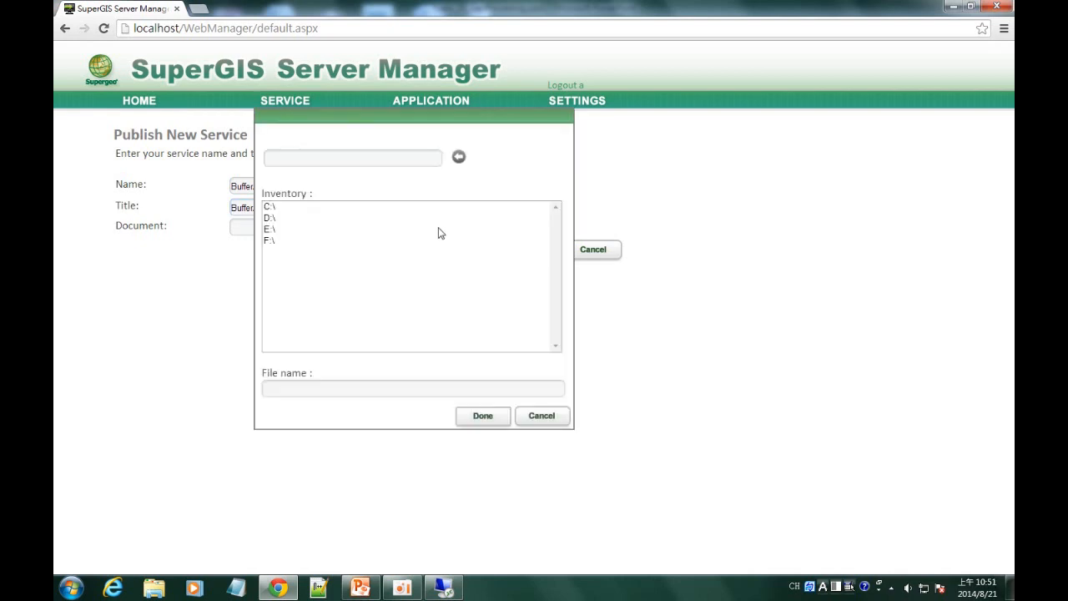
double_click(307, 208)
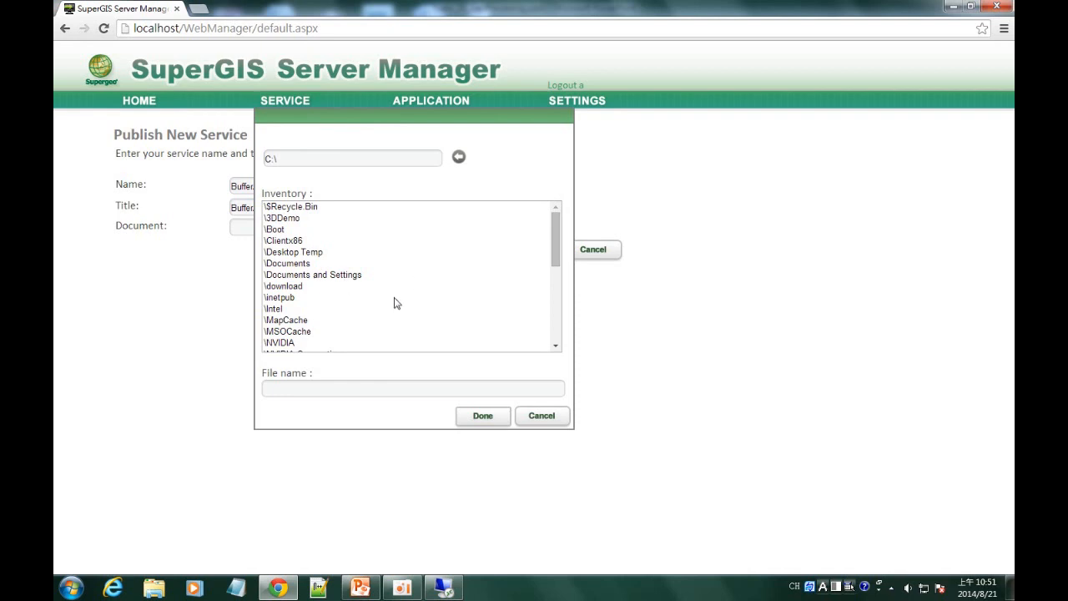
left_click_drag(556, 239, 555, 279)
double_click(282, 336)
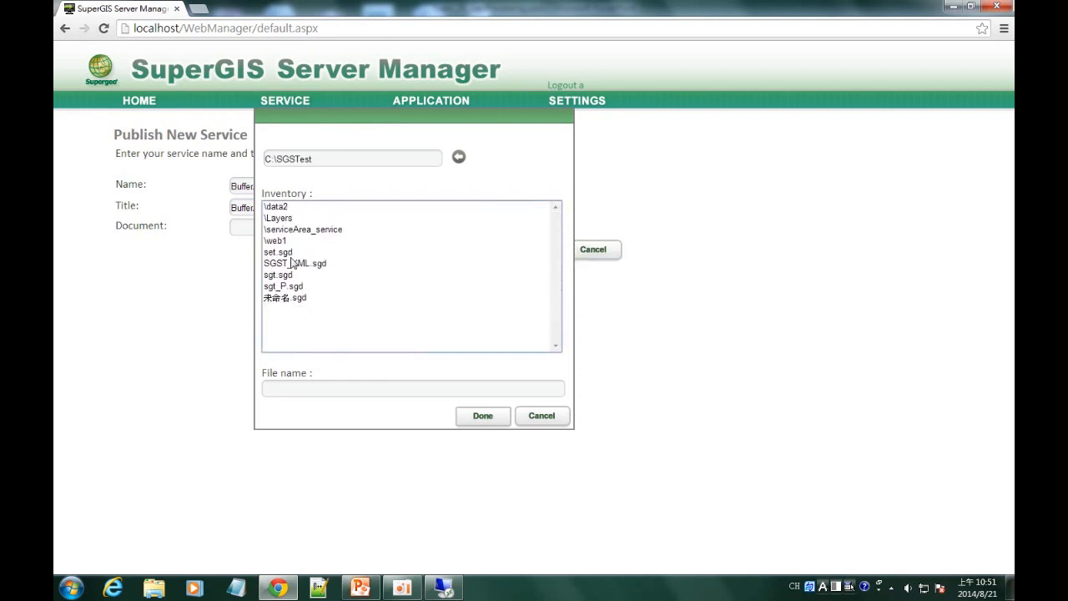
double_click(296, 220)
left_click(296, 218)
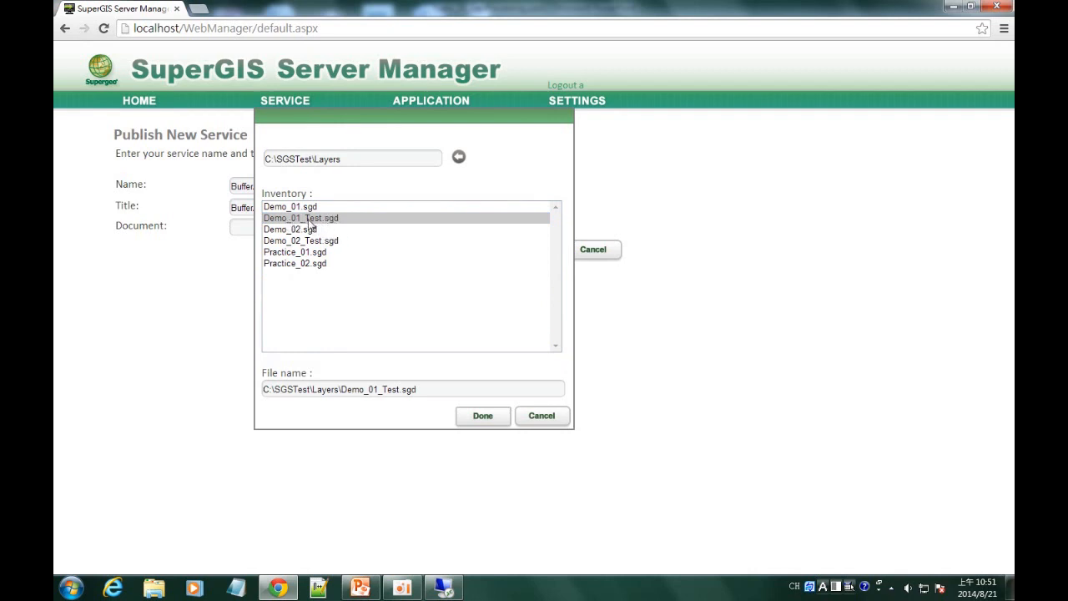
left_click(483, 415)
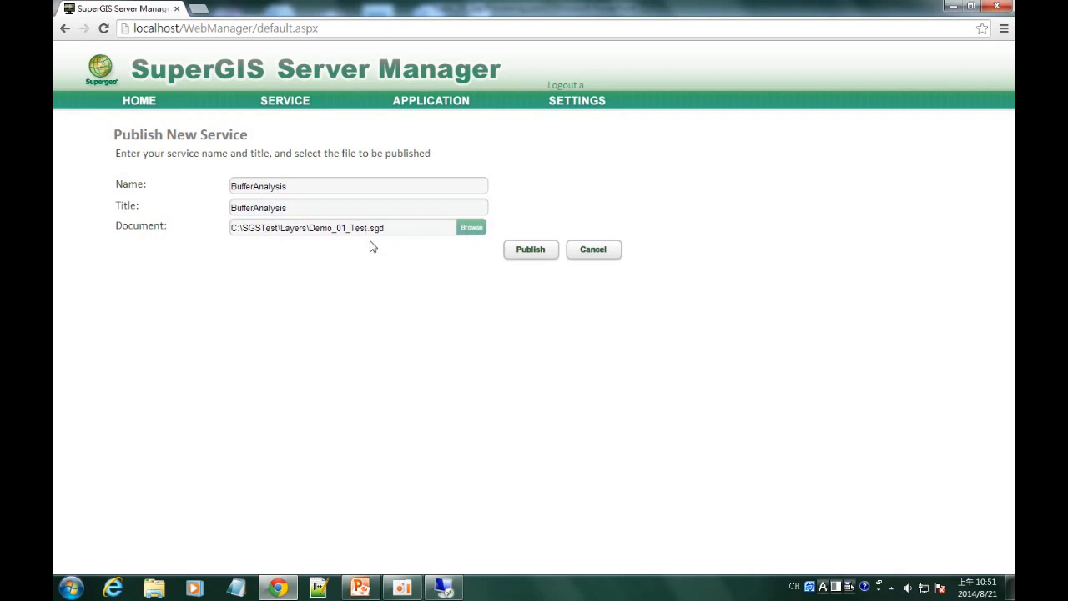
left_click(530, 253)
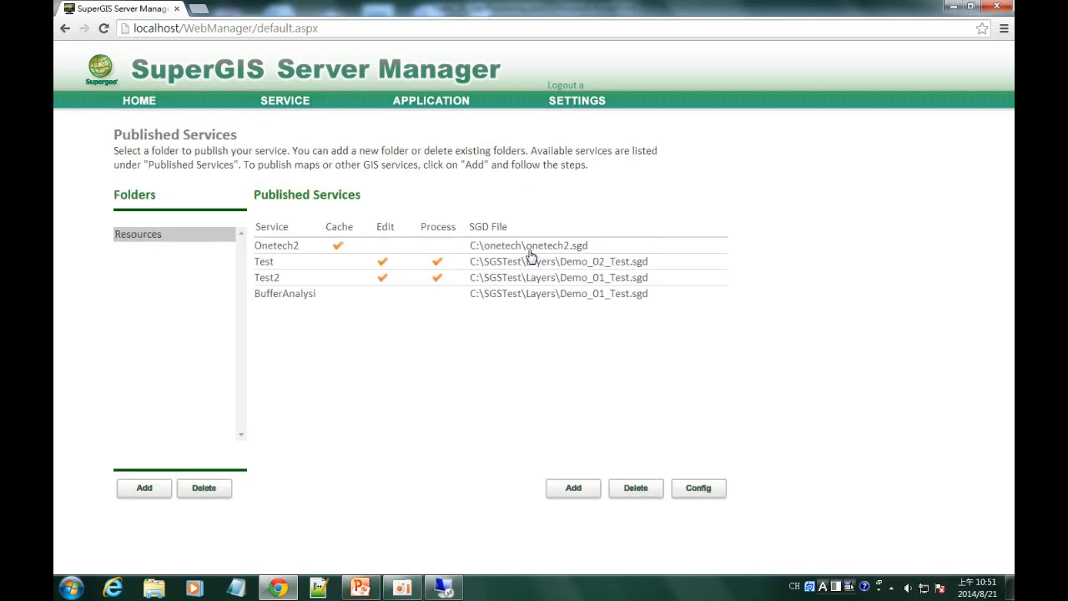
Open the configuration of the BufferAnalysis service and enable Use Feature Service in its editing settings.
left_click(310, 296)
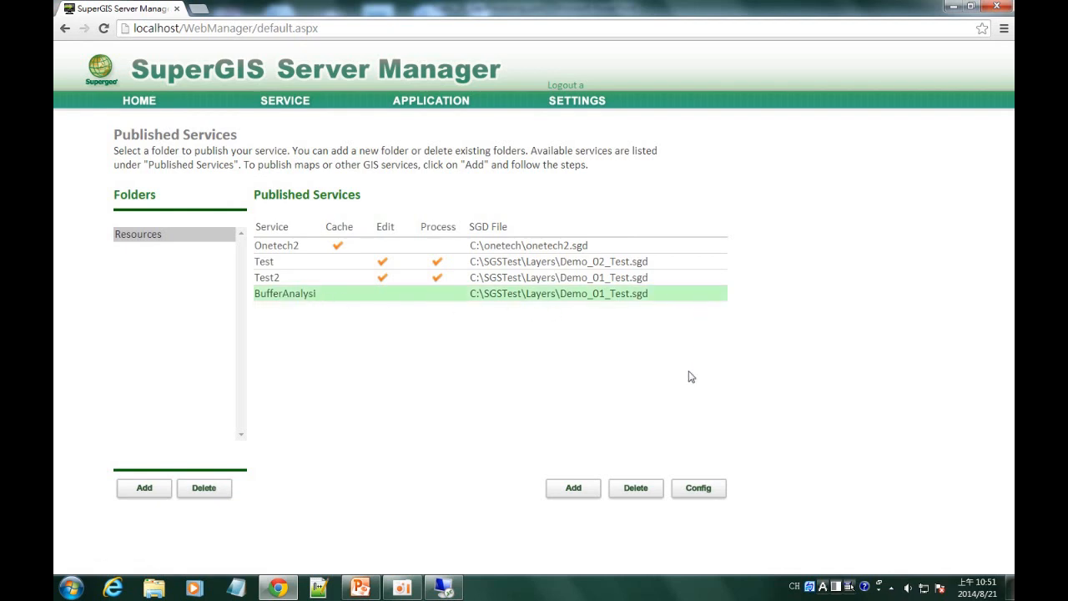
left_click(699, 488)
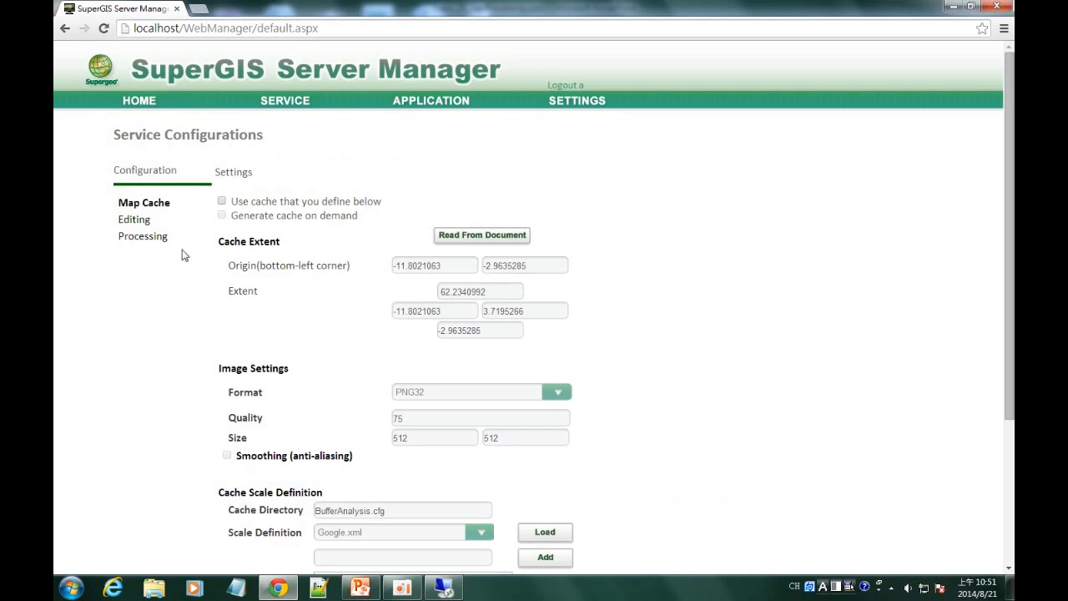
scroll(177, 251, "down", 1)
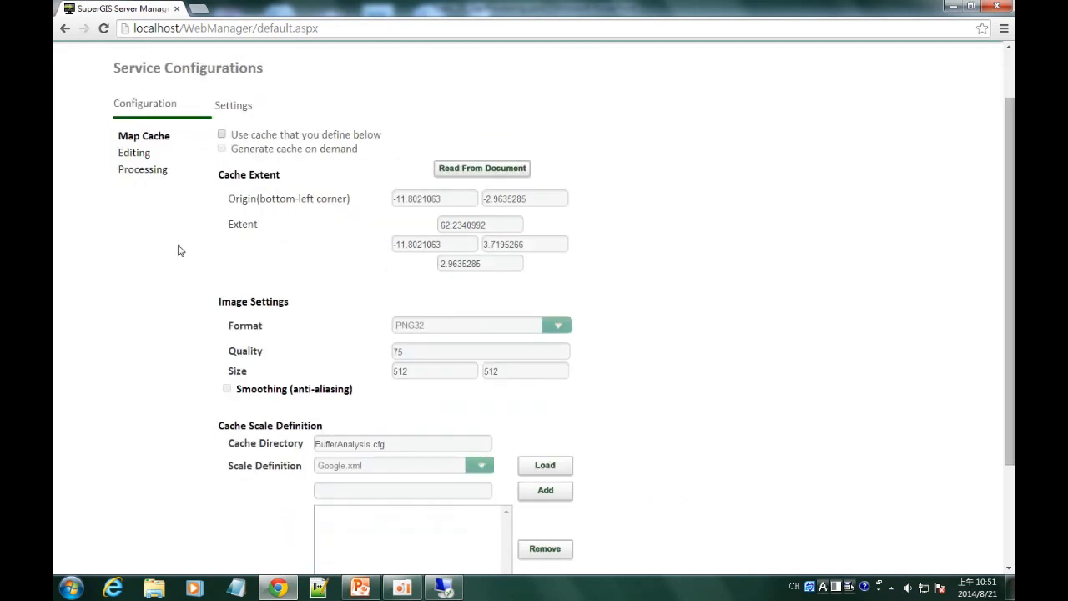
left_click(138, 154)
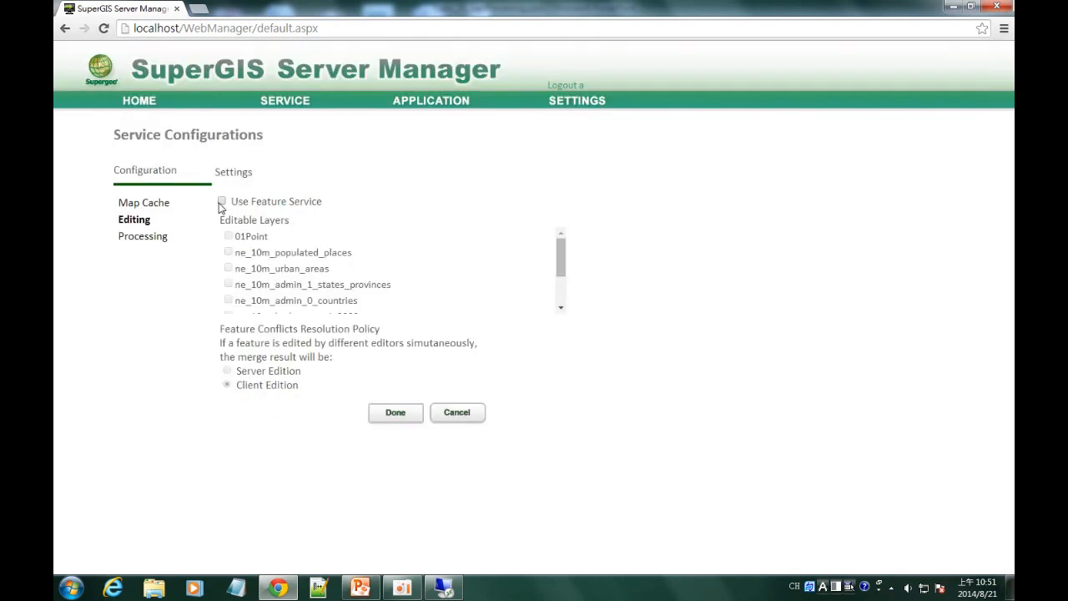
left_click(221, 202)
Make all the listed layers editable, from 01Point through ne_10m_bathymetry_L_0.
left_click(228, 251)
left_click(228, 267)
left_click(228, 282)
left_click(228, 298)
left_click(228, 313)
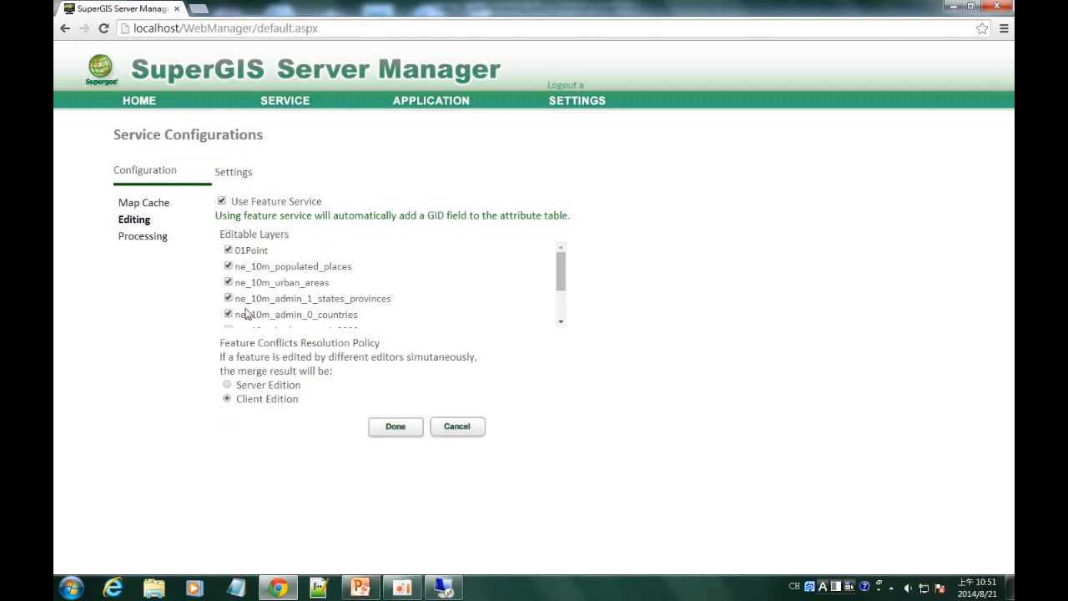
scroll(244, 310, "down", 1)
left_click(228, 287)
left_click(228, 304)
left_click(228, 320)
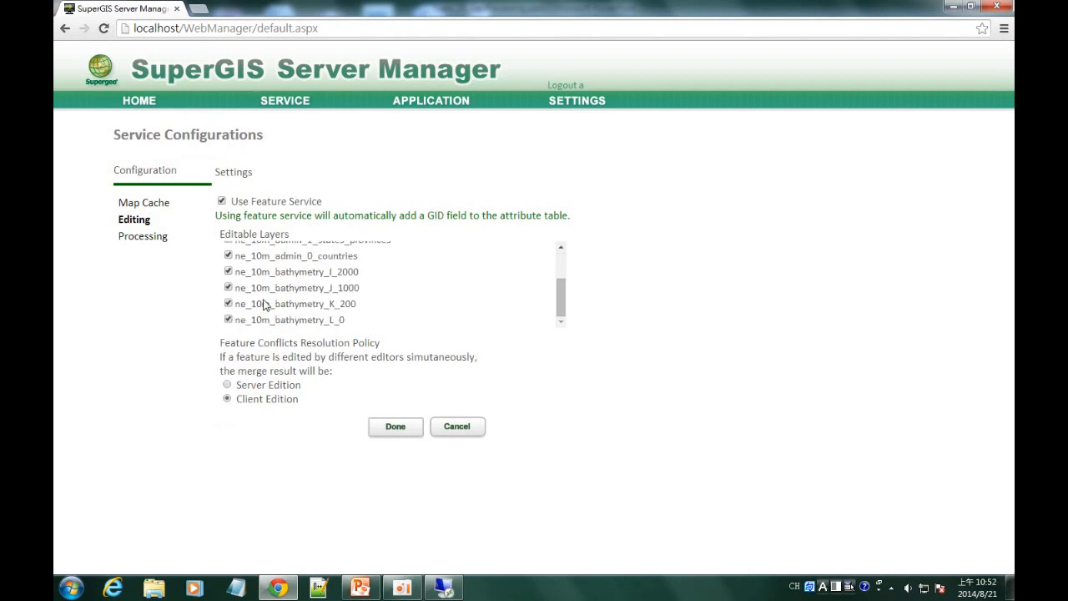
scroll(263, 304, "up", 2)
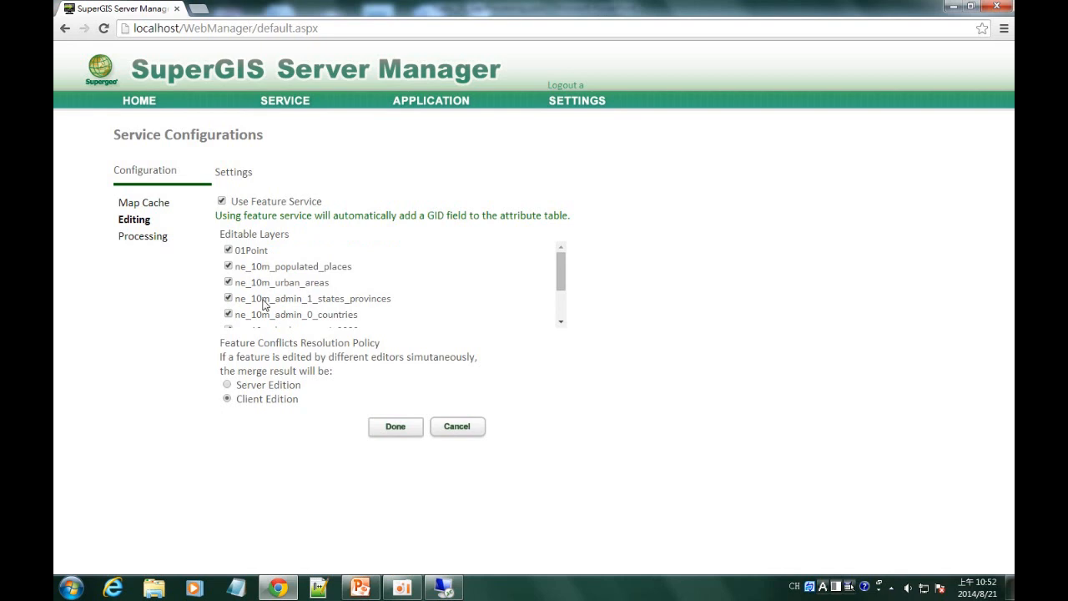
Enable process publishing for the service with Buffer Process selected, and save the service configuration.
left_click(131, 240)
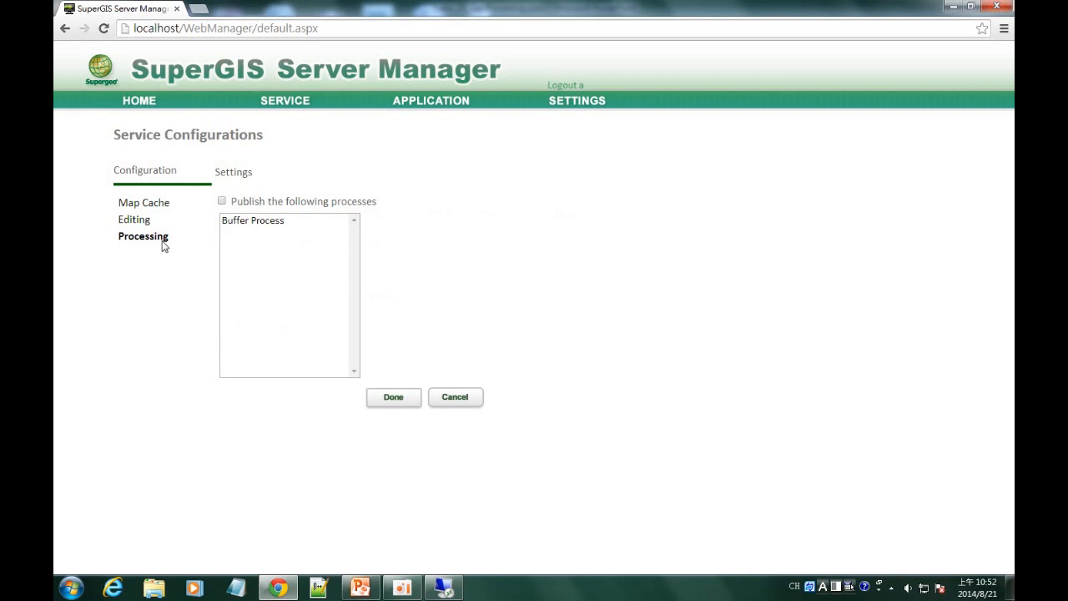
left_click(222, 202)
left_click(307, 221)
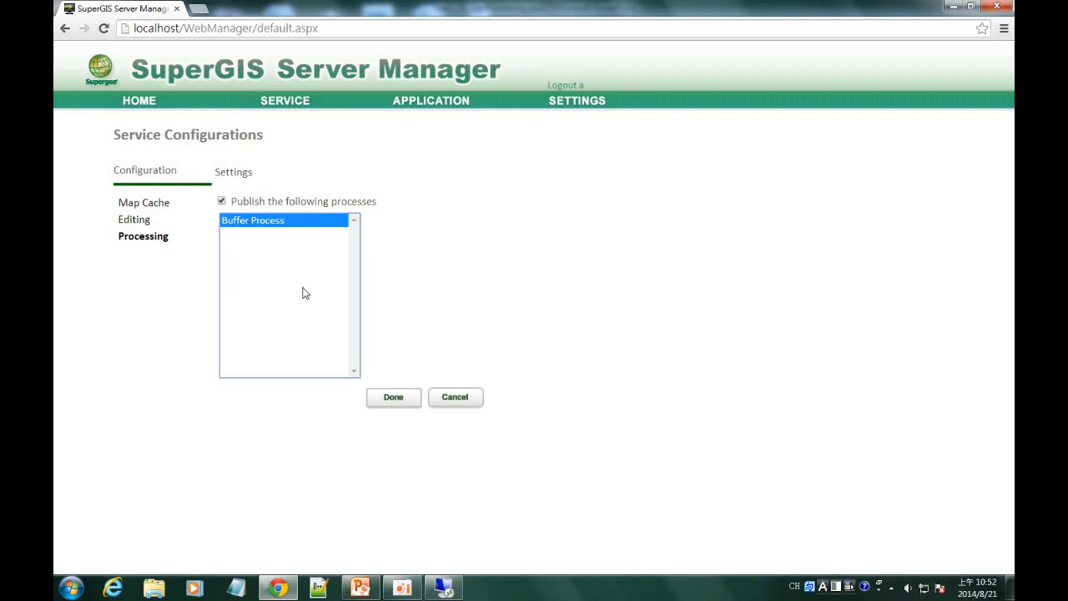
left_click(392, 402)
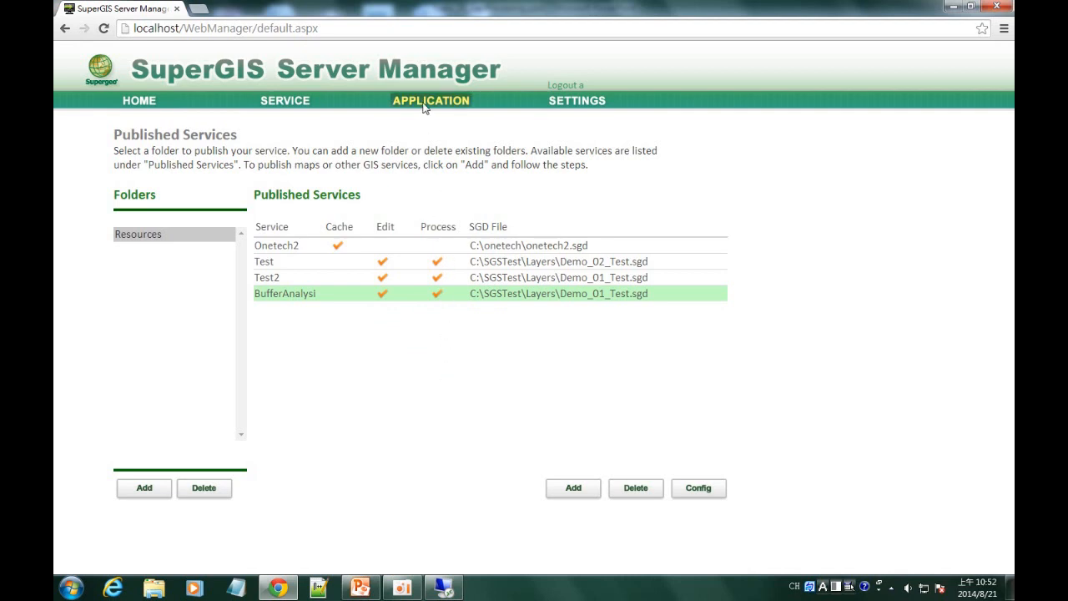
Create an Ultra web application named BufferAnalysis on the Default Web Site, using the BufferAnalysis.cfg map service with Use Feature Service enabled.
left_click(459, 102)
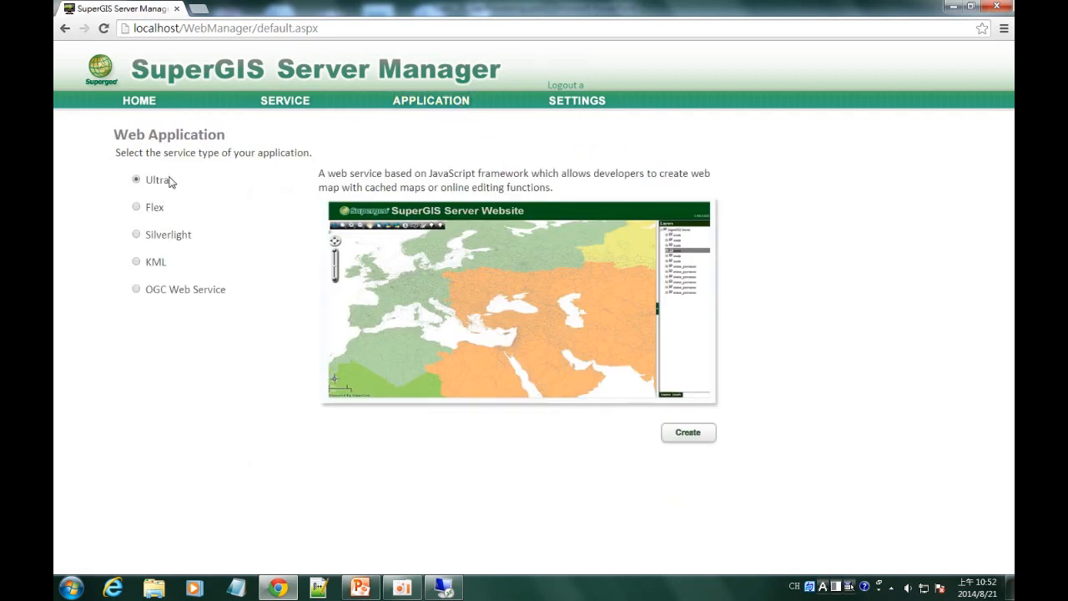
left_click(688, 434)
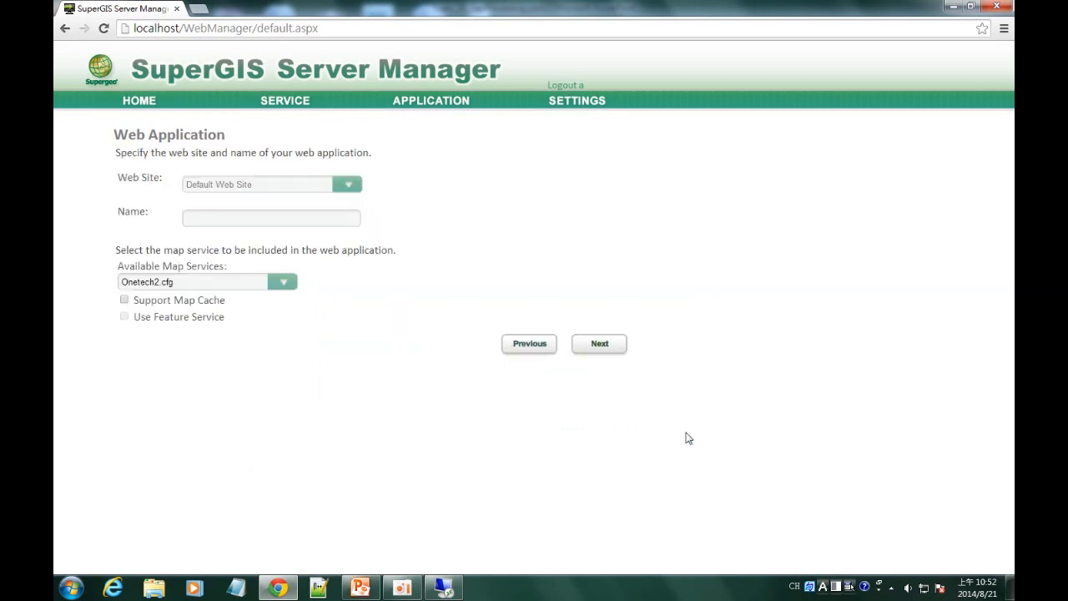
left_click(315, 218)
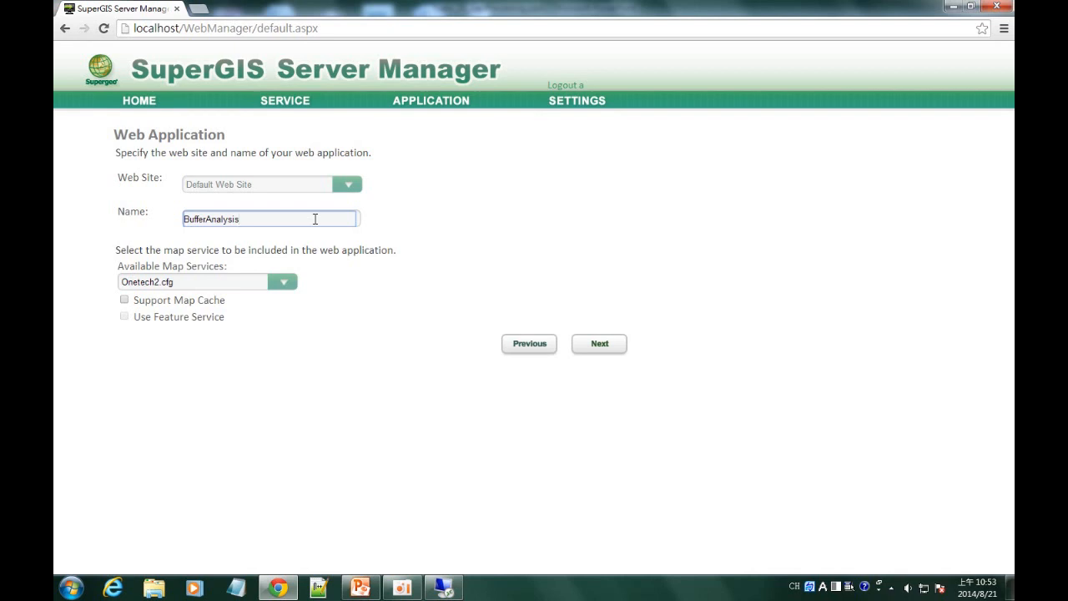
left_click(283, 283)
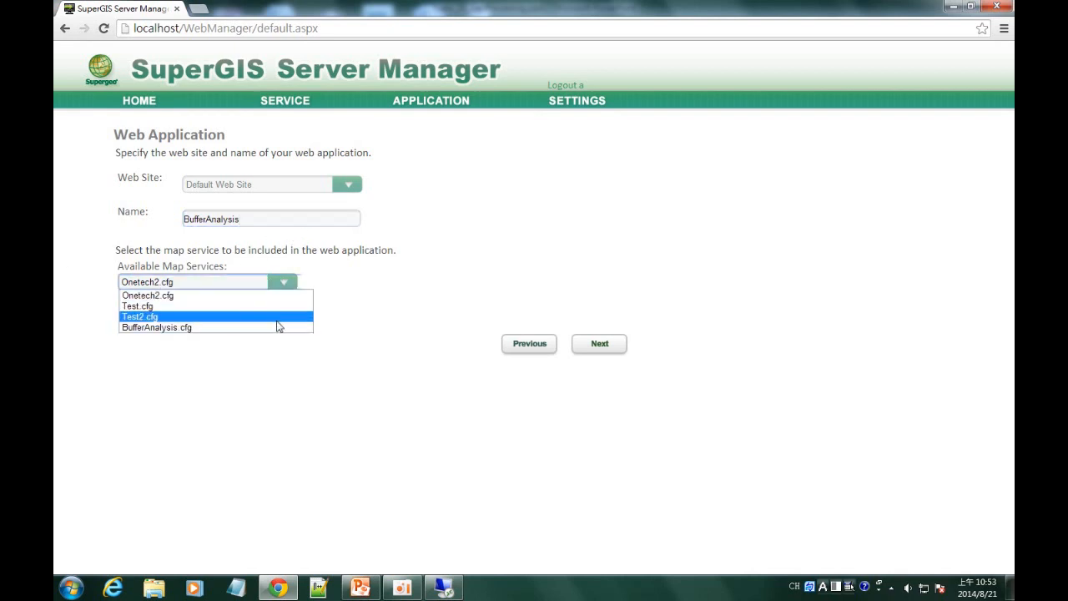
left_click(203, 328)
left_click(123, 318)
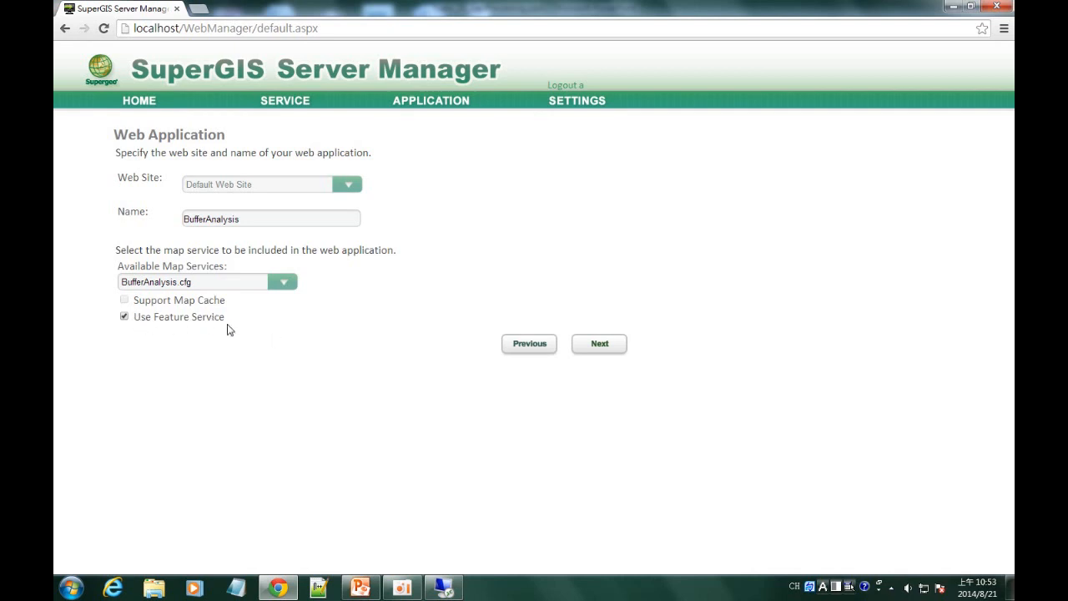
left_click(595, 341)
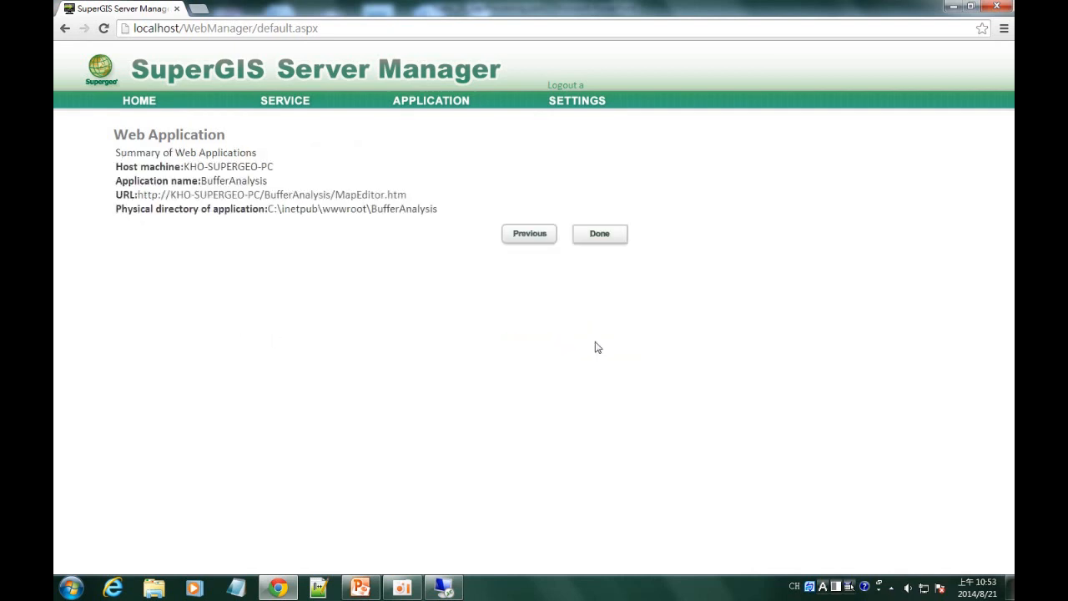
left_click(605, 238)
left_click(619, 116)
Open the BufferAnalysis website in a new browser tab and bring up its Process Tool over the United Kingdom map.
right_click(359, 199)
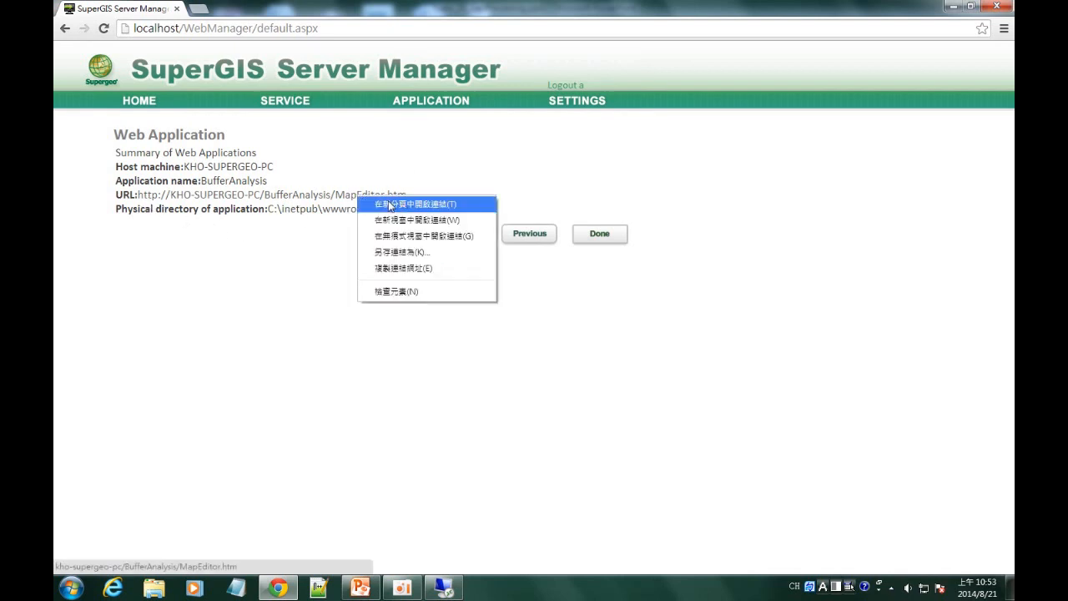
left_click(427, 207)
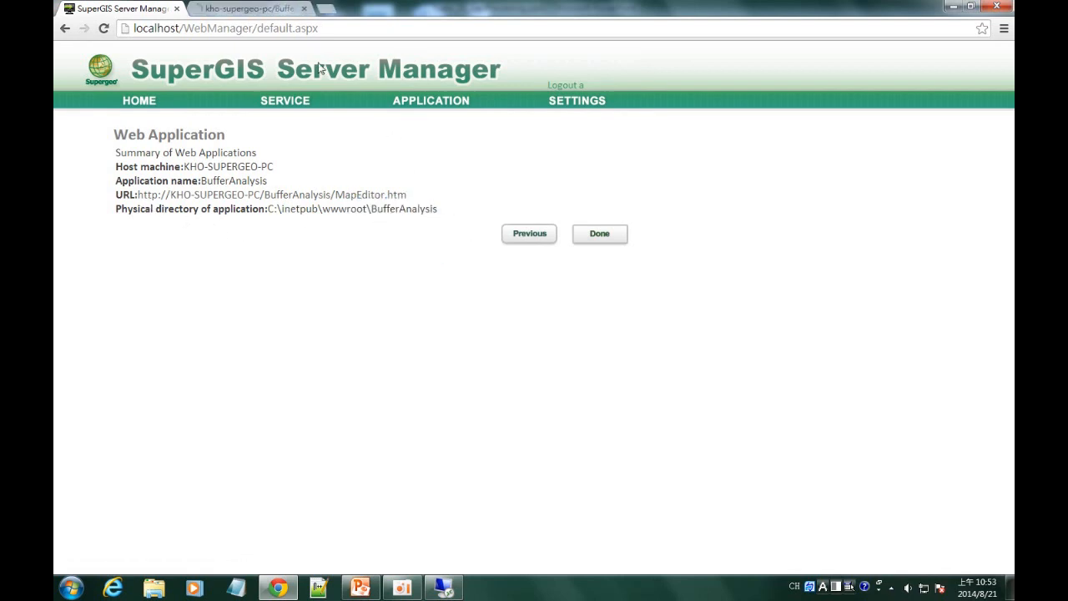
left_click(255, 8)
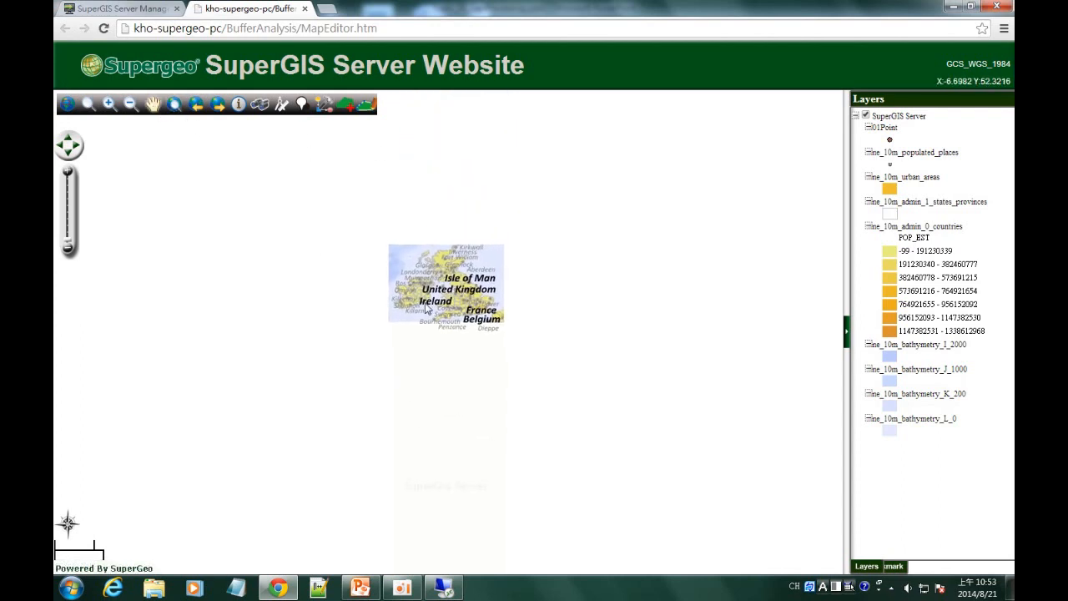
scroll(446, 294, "up", 2)
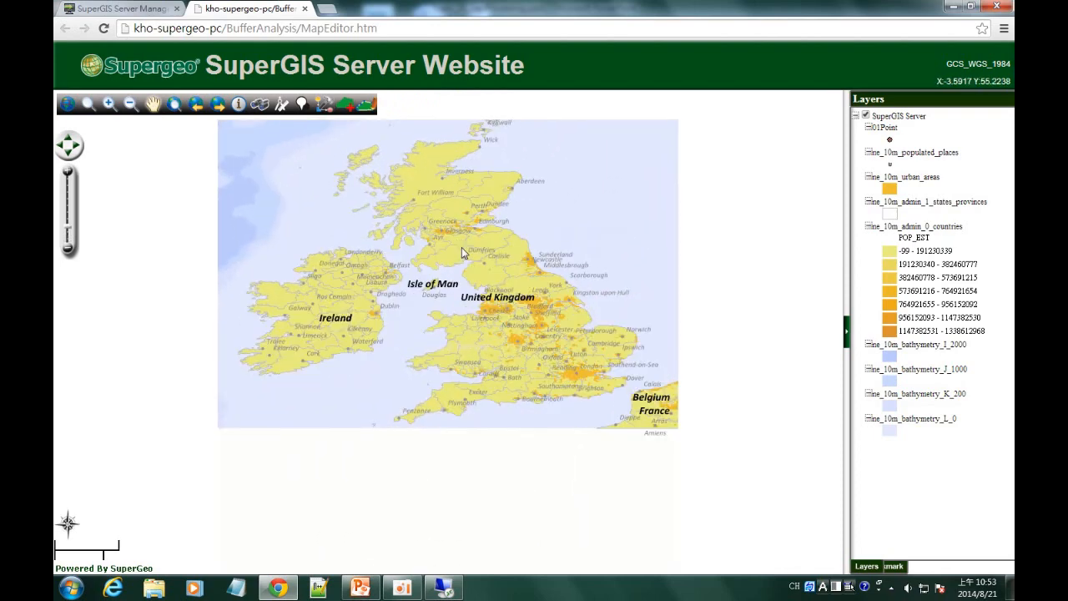
scroll(481, 288, "up", 1)
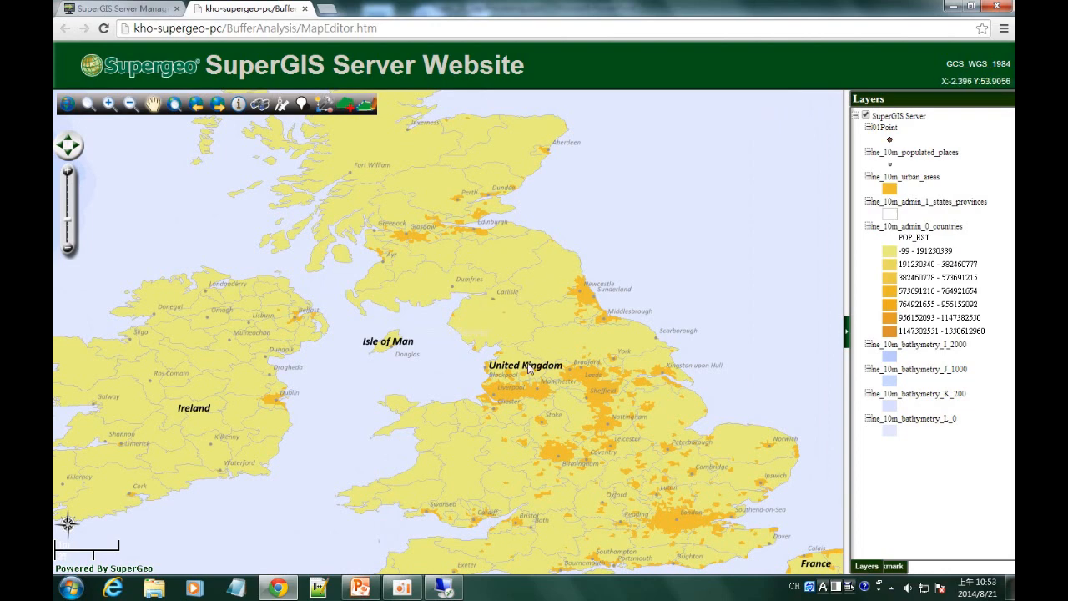
left_click(323, 108)
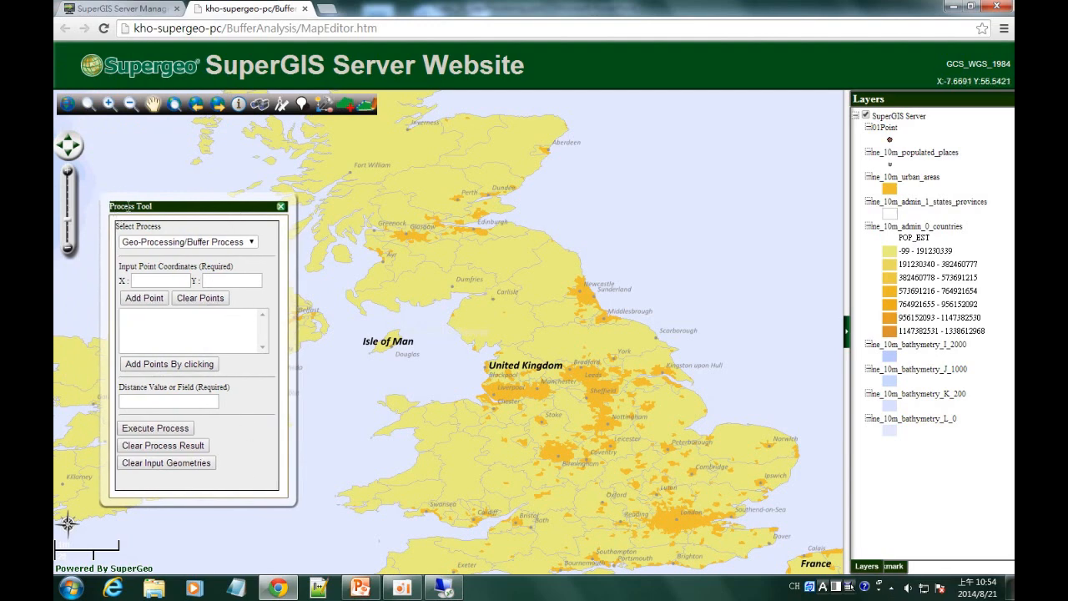
Choose Geo-Processing/Buffer Process and place three input points on the map: south of Stoke, near Cambridge and near Glasgow.
left_click(221, 244)
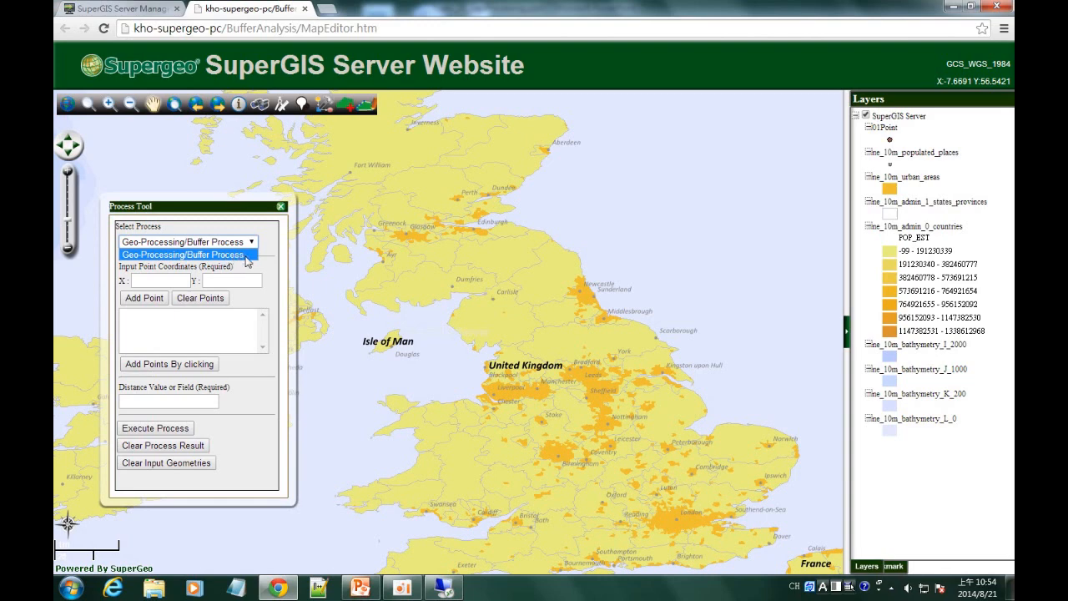
left_click(246, 258)
left_click(138, 279)
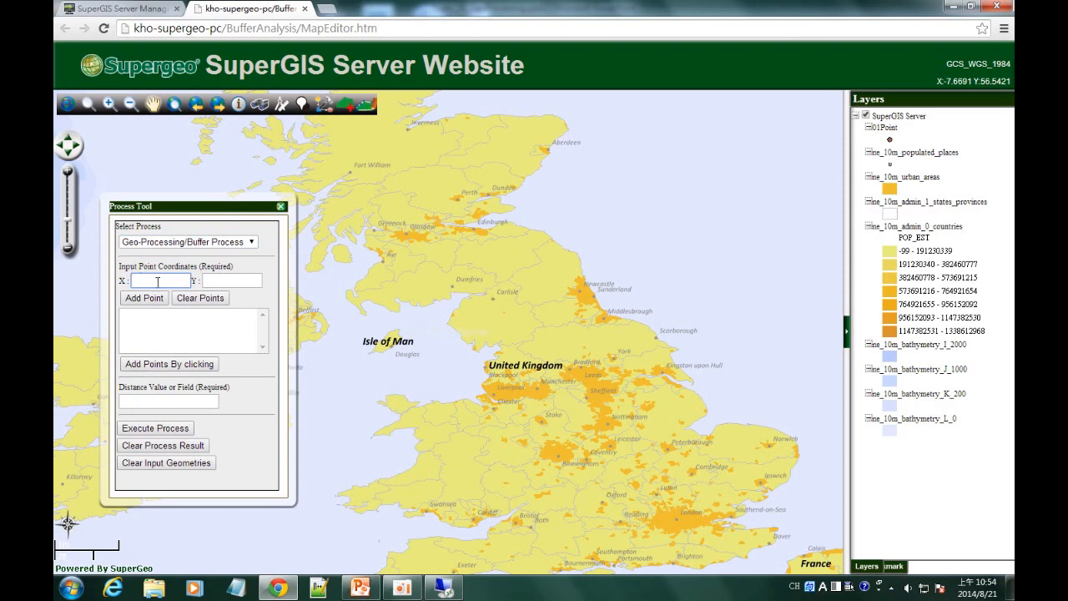
left_click(214, 283)
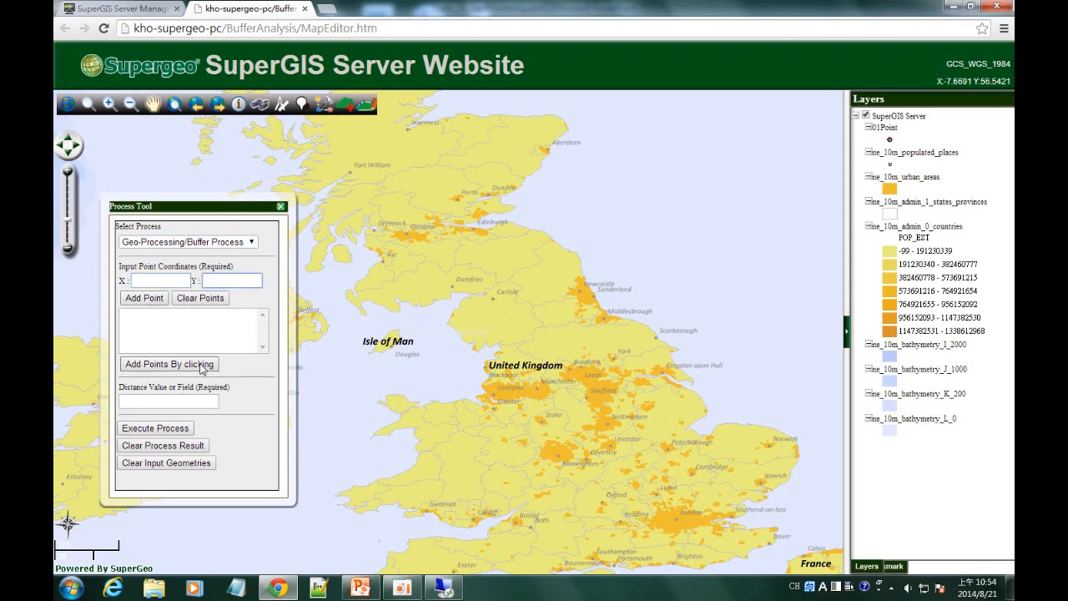
left_click(228, 344)
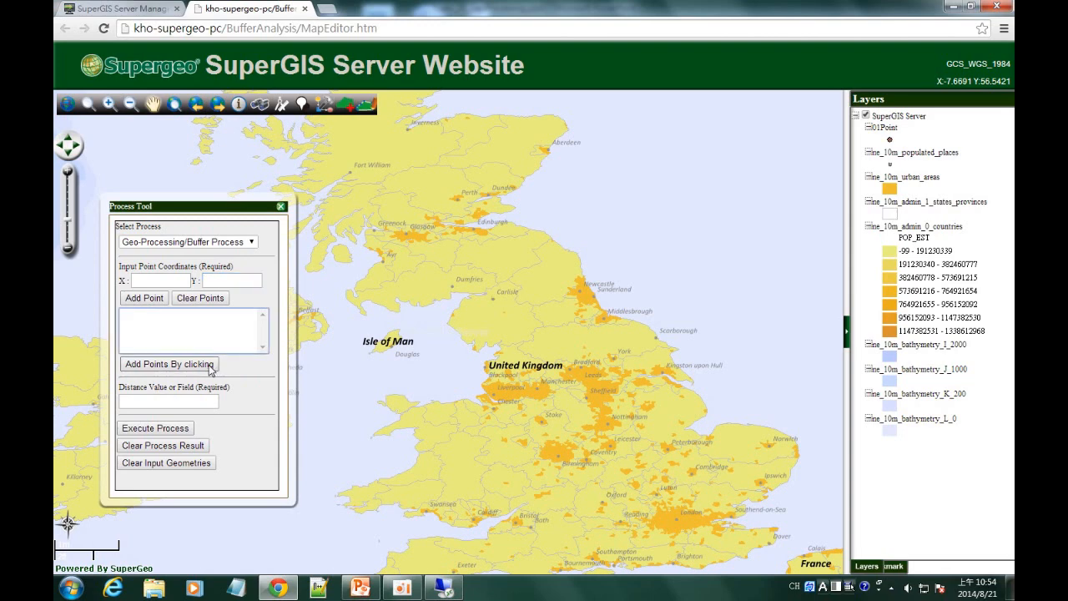
left_click(210, 367)
left_click(536, 437)
left_click(705, 468)
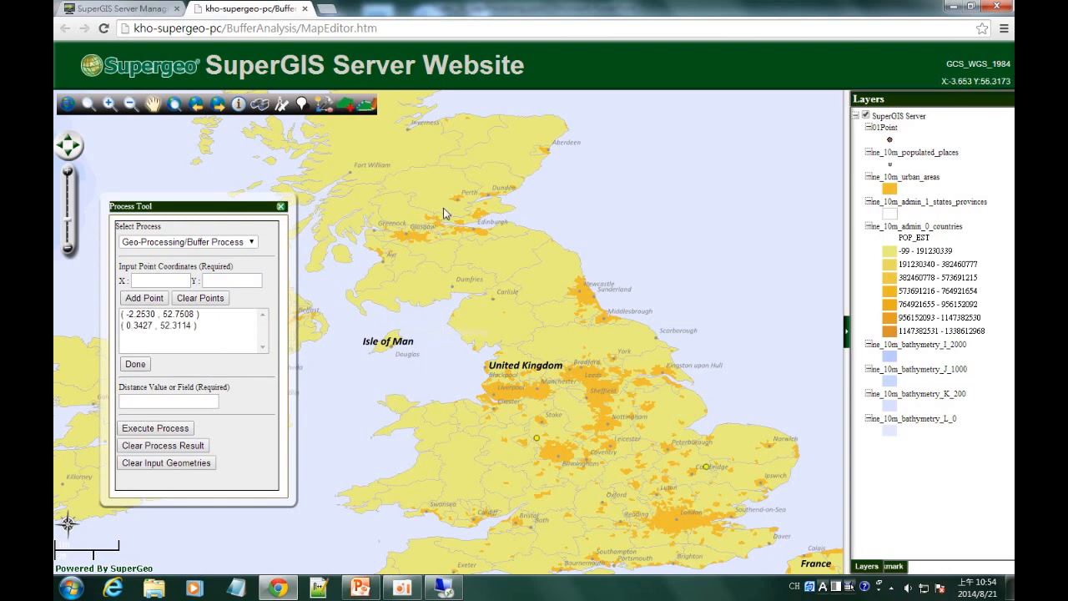
left_click(420, 236)
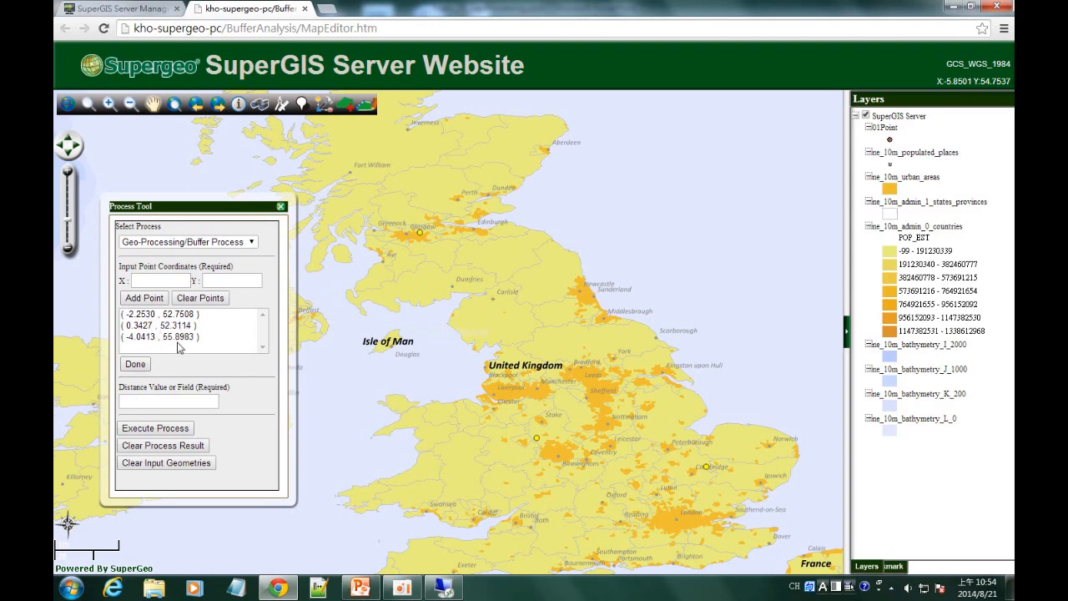
Finish the point entry, execute the buffer process with a distance of 0.57, and move the result list clear of the buffers.
left_click(142, 367)
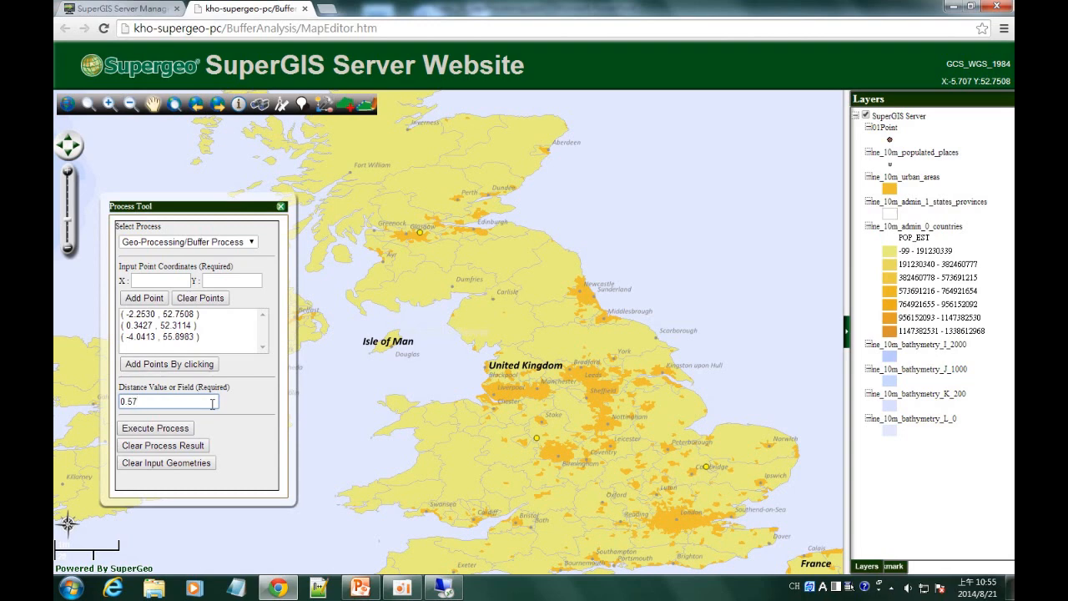
left_click(161, 431)
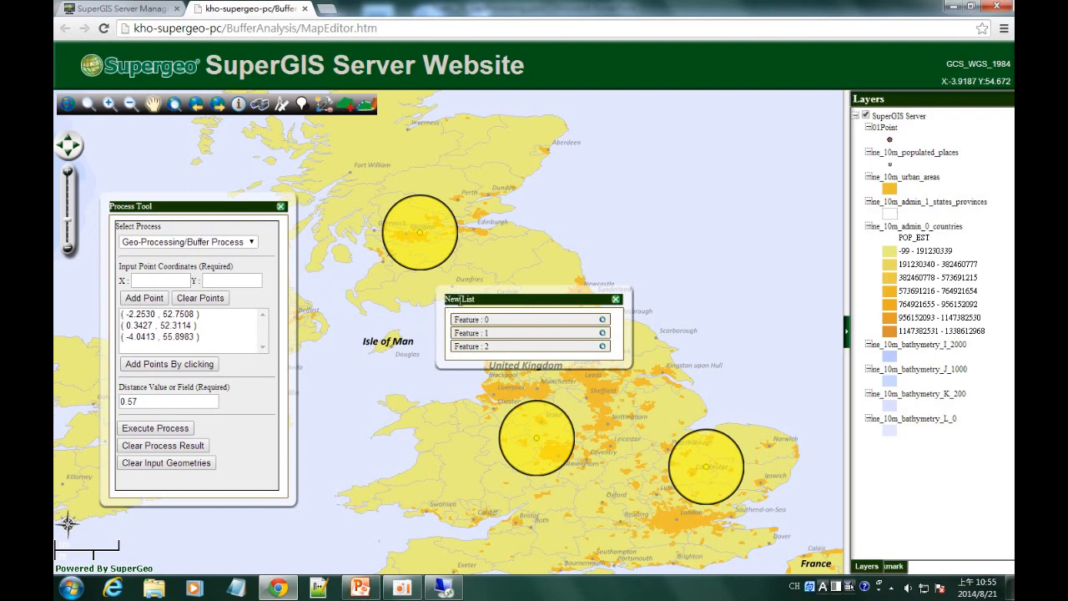
left_click_drag(530, 307, 723, 170)
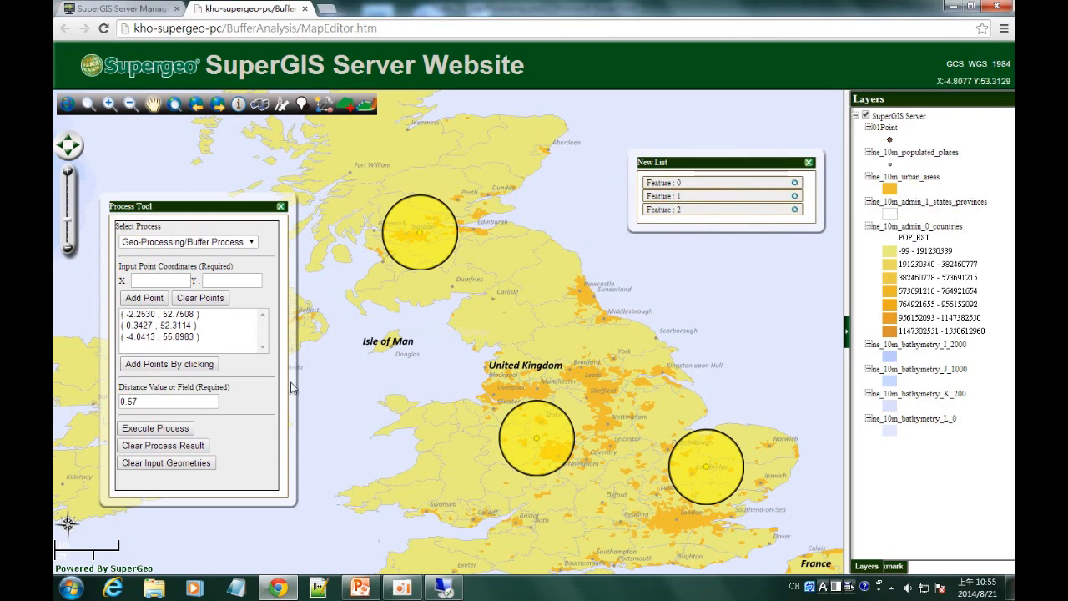
Clear the buffer result, the input geometries on the map and the list of input point coordinates.
left_click(173, 450)
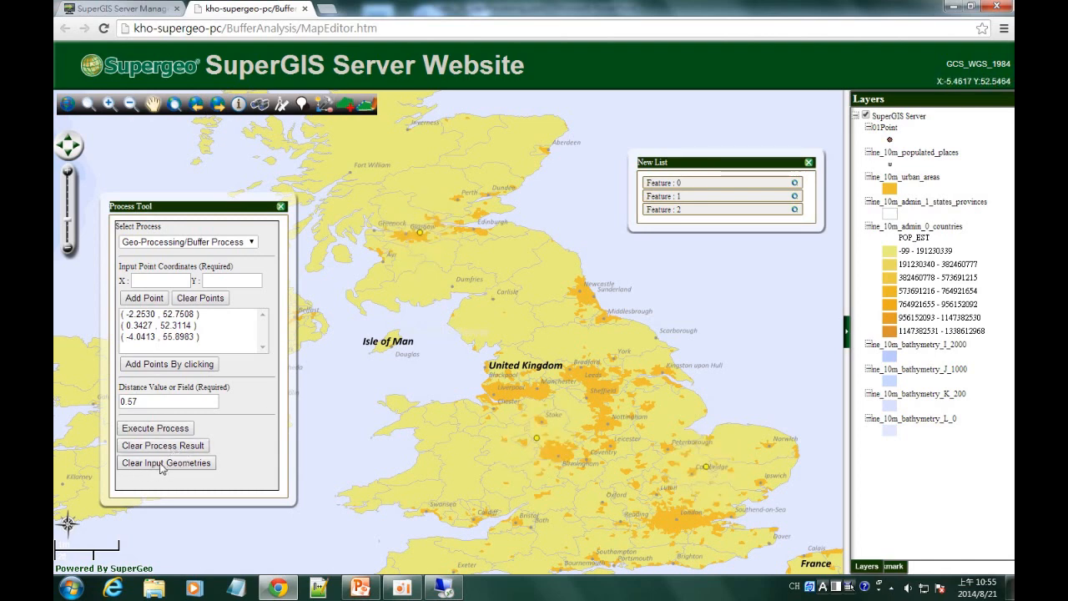
left_click(211, 467)
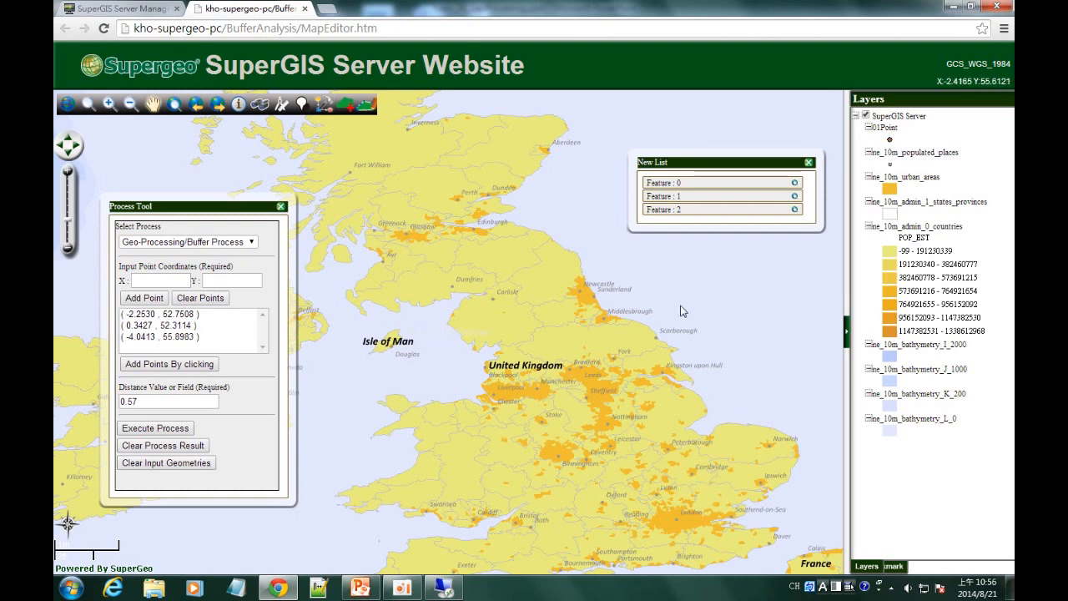
left_click(210, 304)
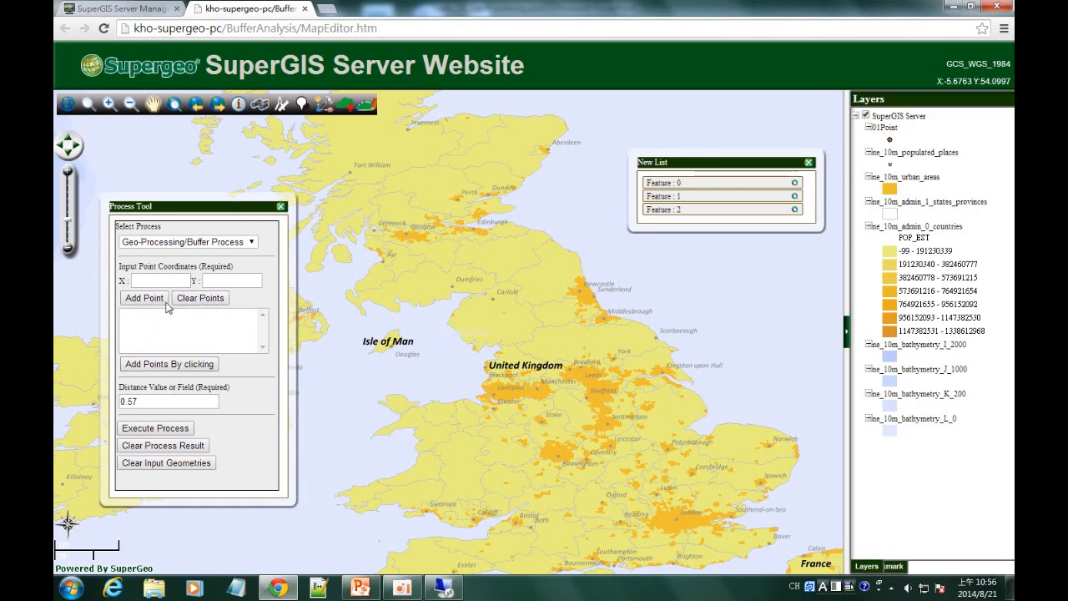
Add one input point on the map near Bradford and execute the buffer process with a distance of 1.
left_click(191, 366)
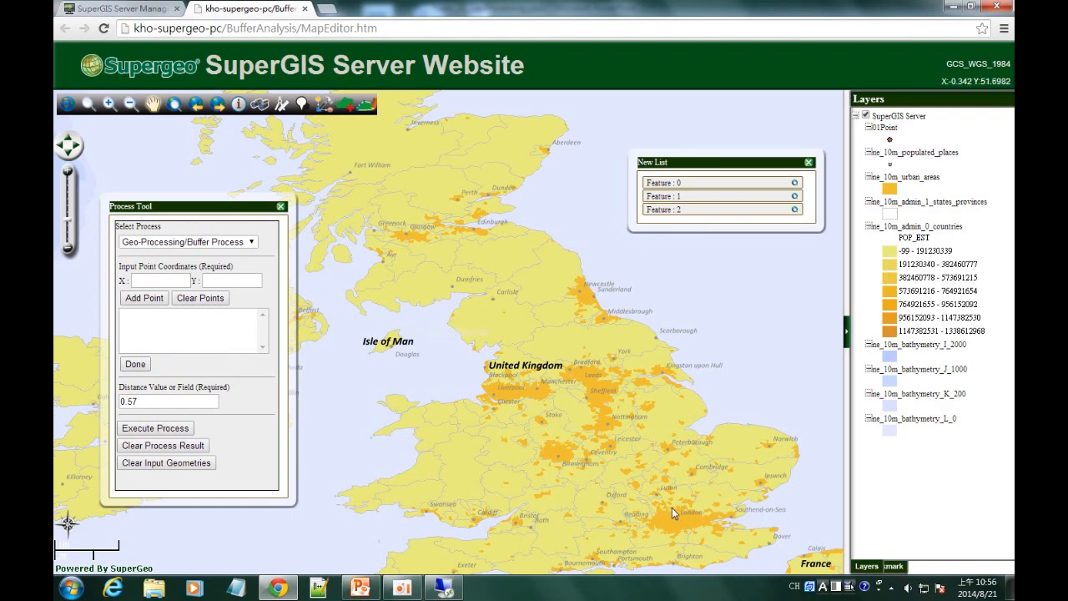
left_click(576, 367)
left_click(155, 401)
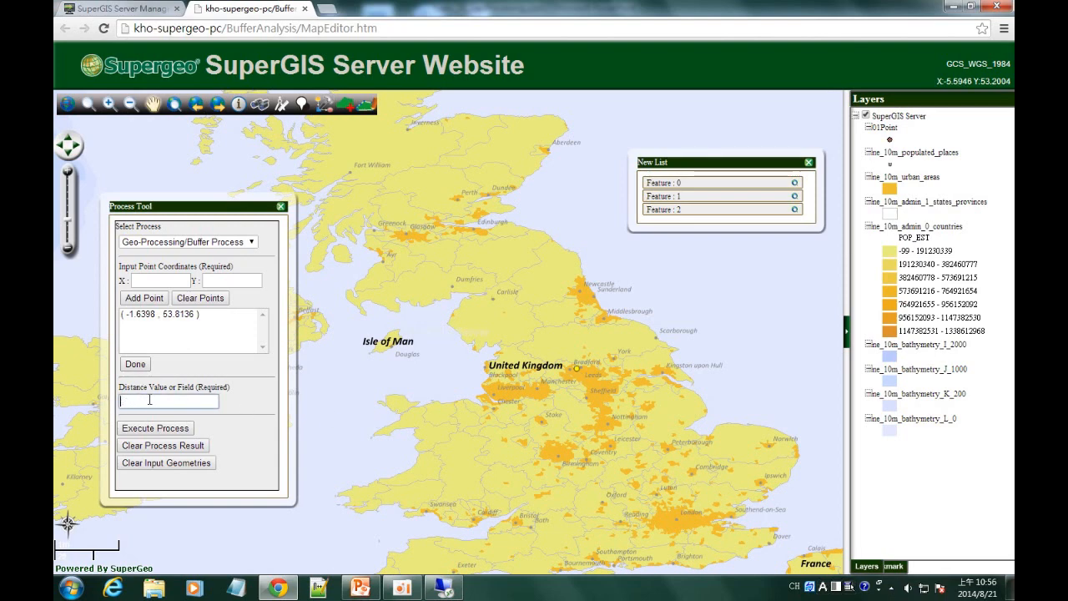
left_click(177, 430)
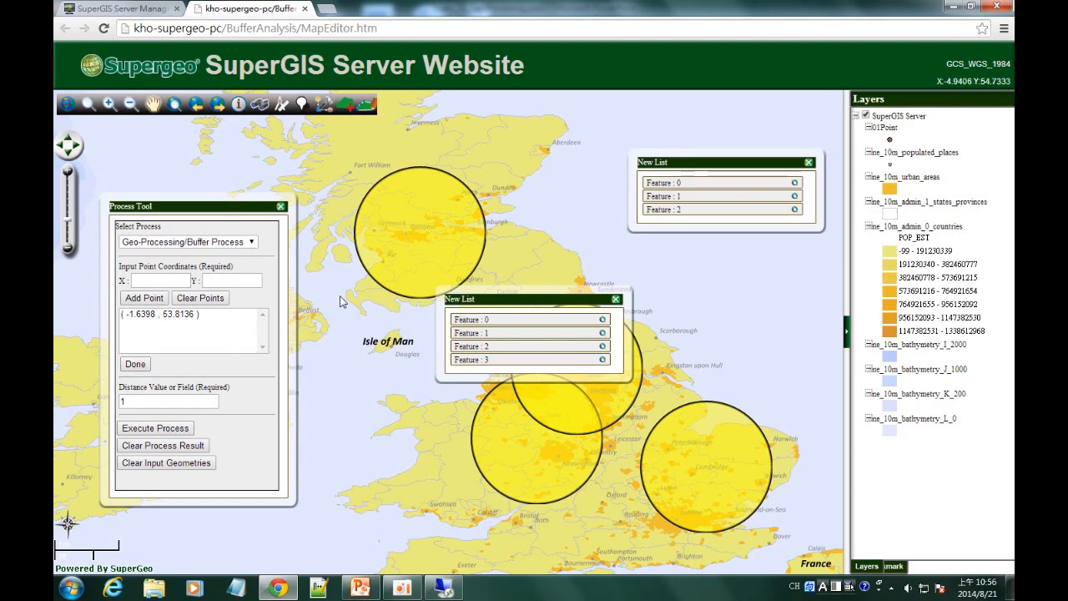
Close the BufferAnalysis website and return to the home page of SuperGIS Server Manager.
left_click(305, 9)
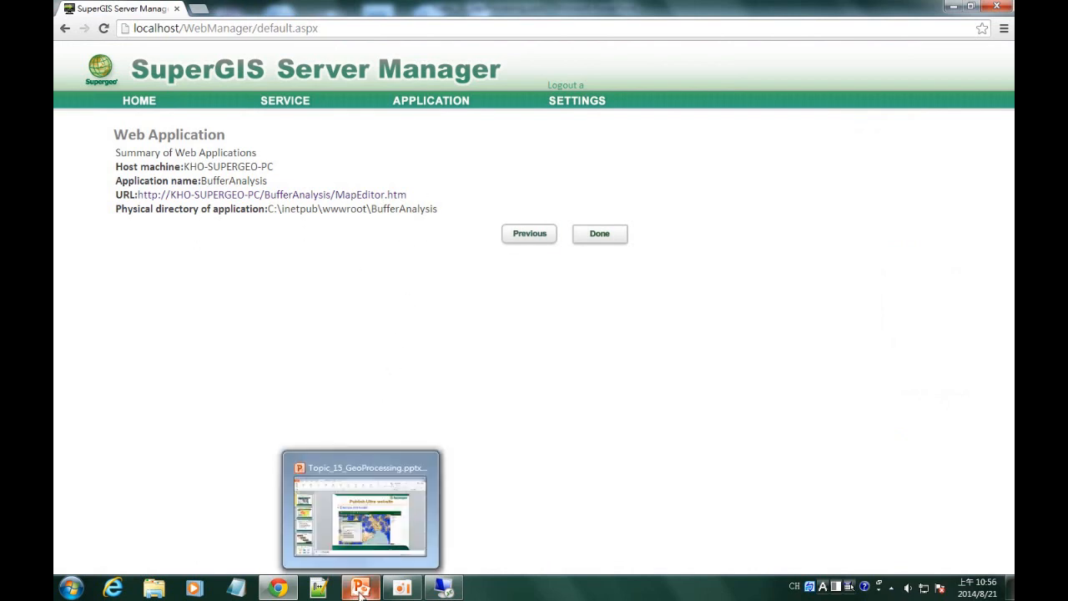
left_click(139, 101)
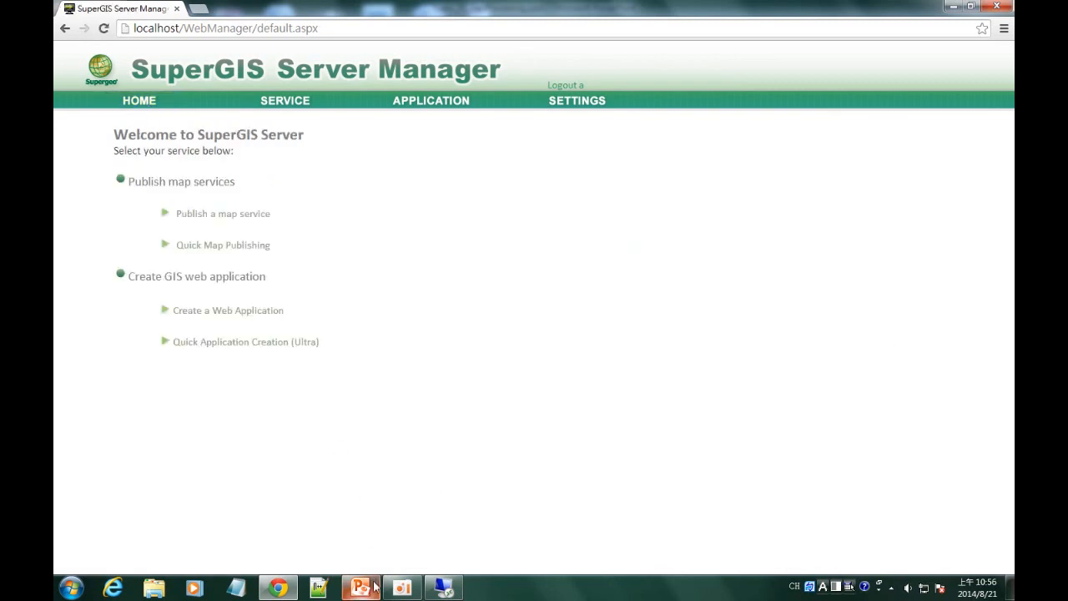
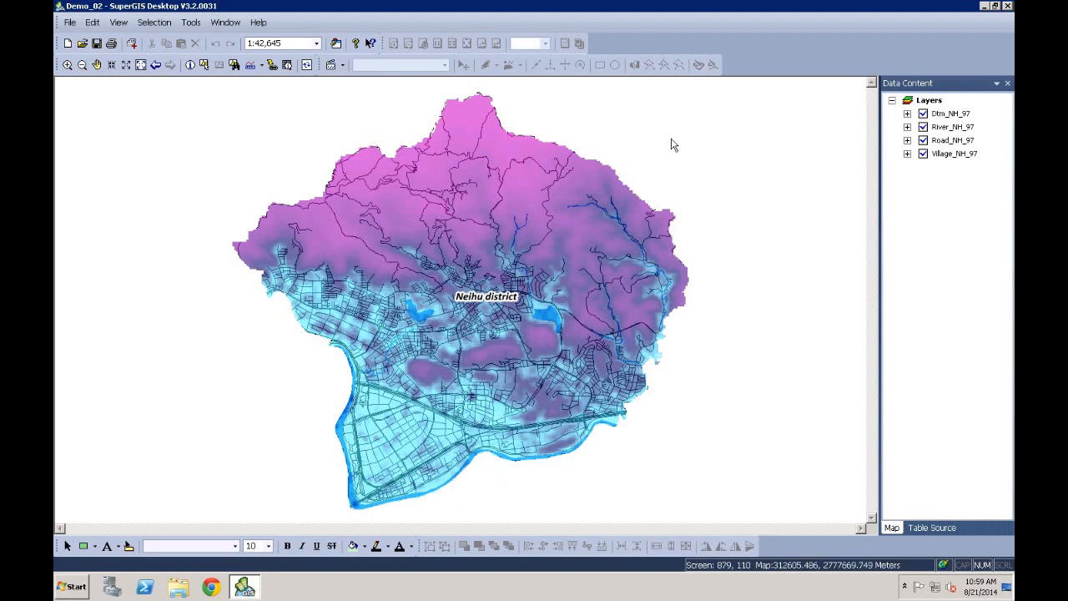
In SuperGIS Desktop, enable the SuperGIS Toolkit toolbar, open the toolkit window and move it aside.
right_click(760, 64)
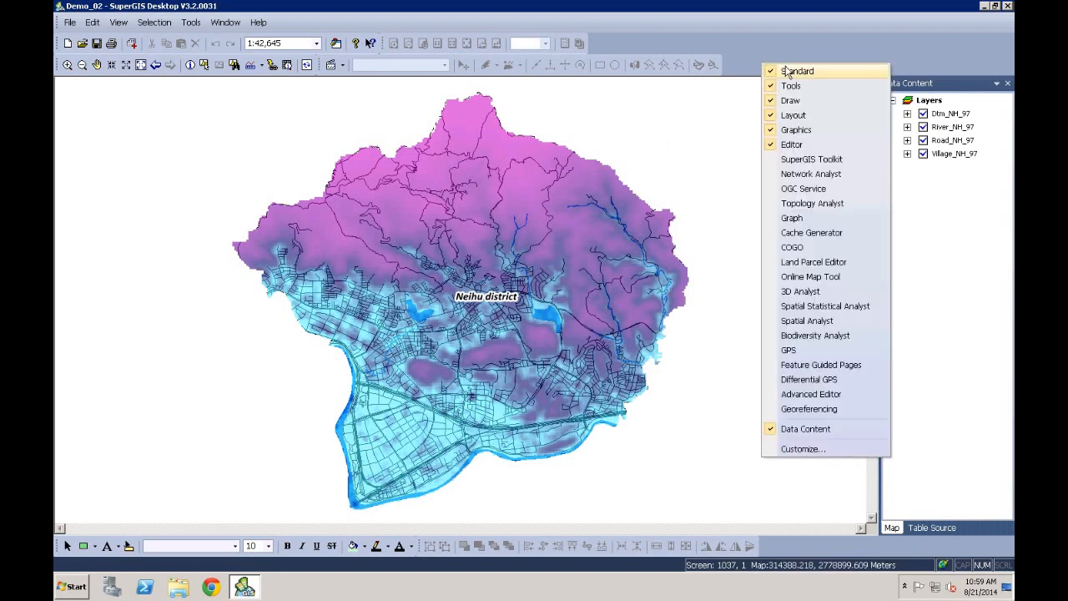
left_click(836, 160)
left_click(67, 86)
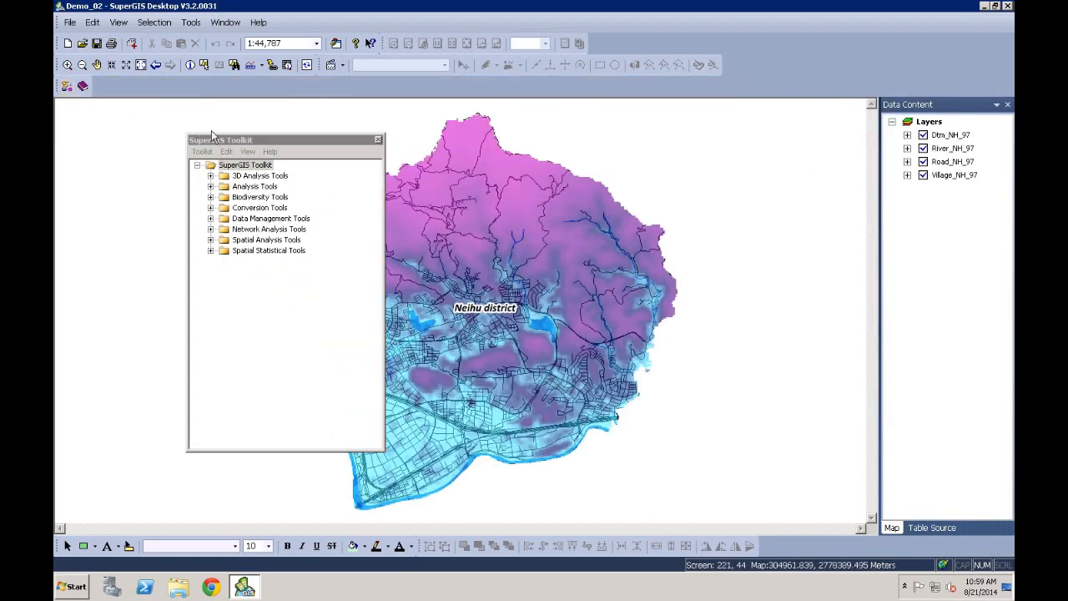
left_click_drag(243, 143, 173, 123)
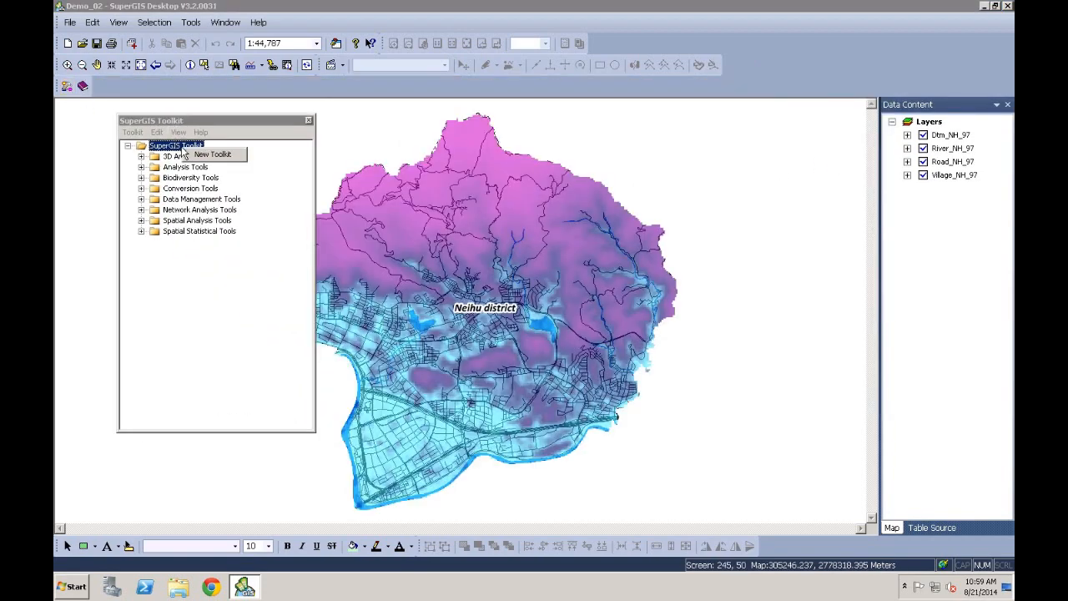
Create a new toolkit named Geo-Processing under SuperGIS Toolkit.
left_click(209, 156)
type("G")
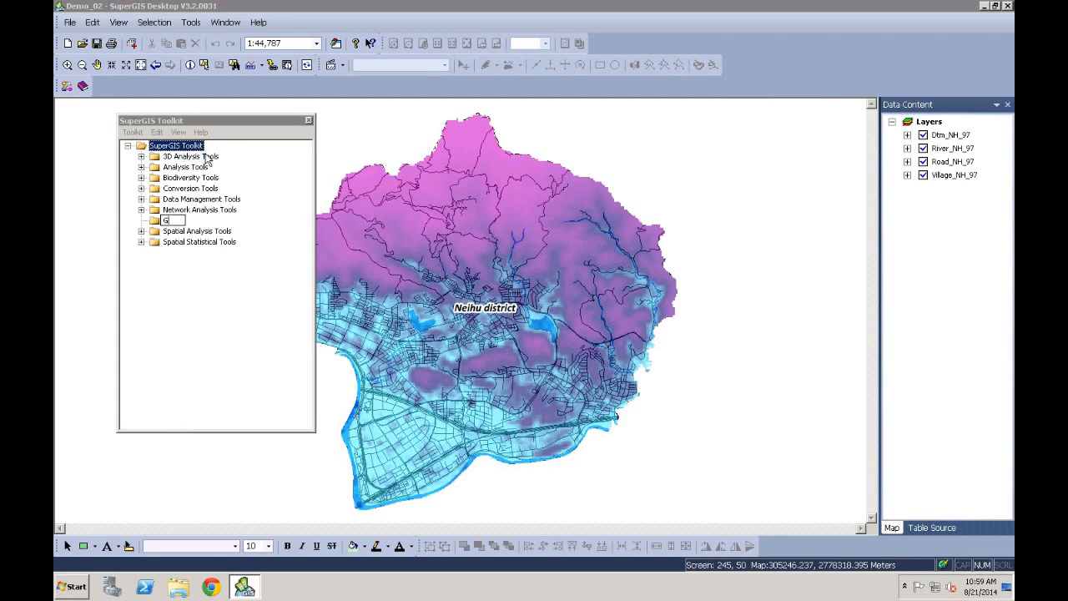
type("eo-Processing")
key("Return")
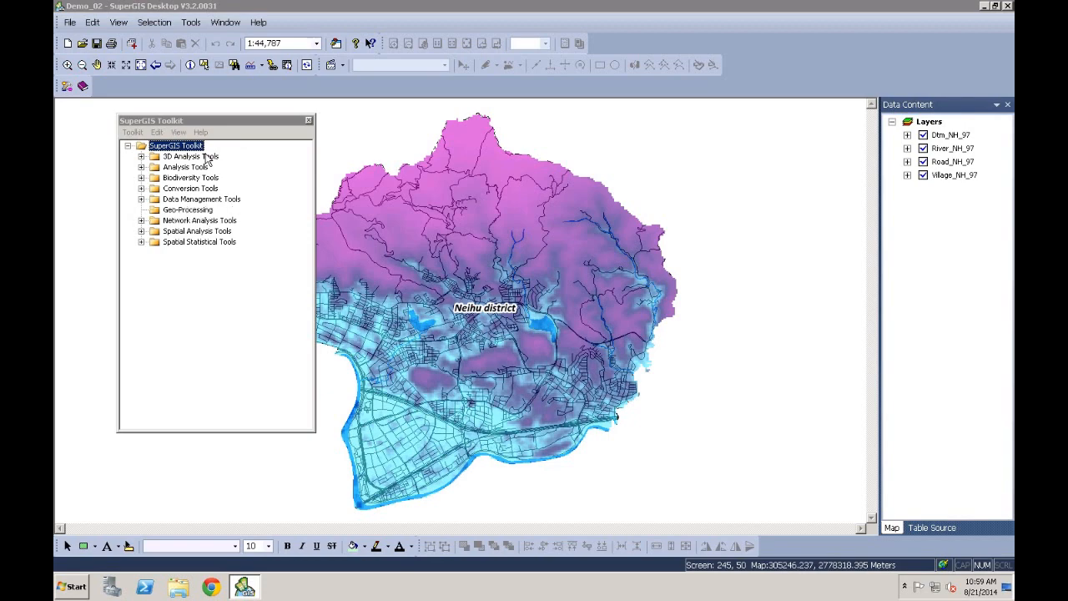
Create a new process in the Geo-Processing toolkit and rename it Viewshed process.
left_click(196, 210)
right_click(196, 210)
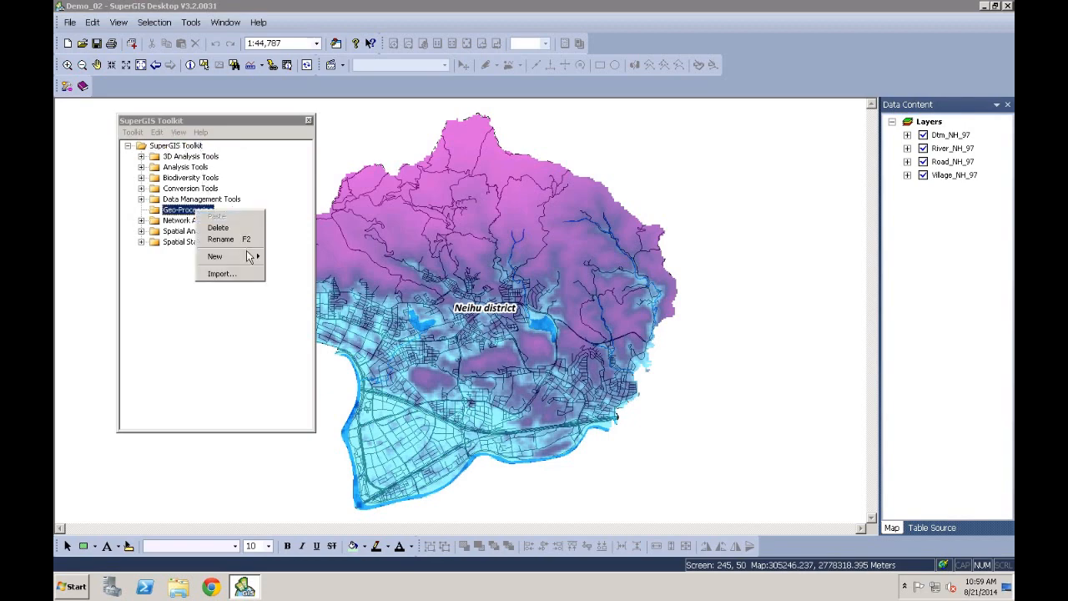
mouse_move(258, 258)
left_click(290, 267)
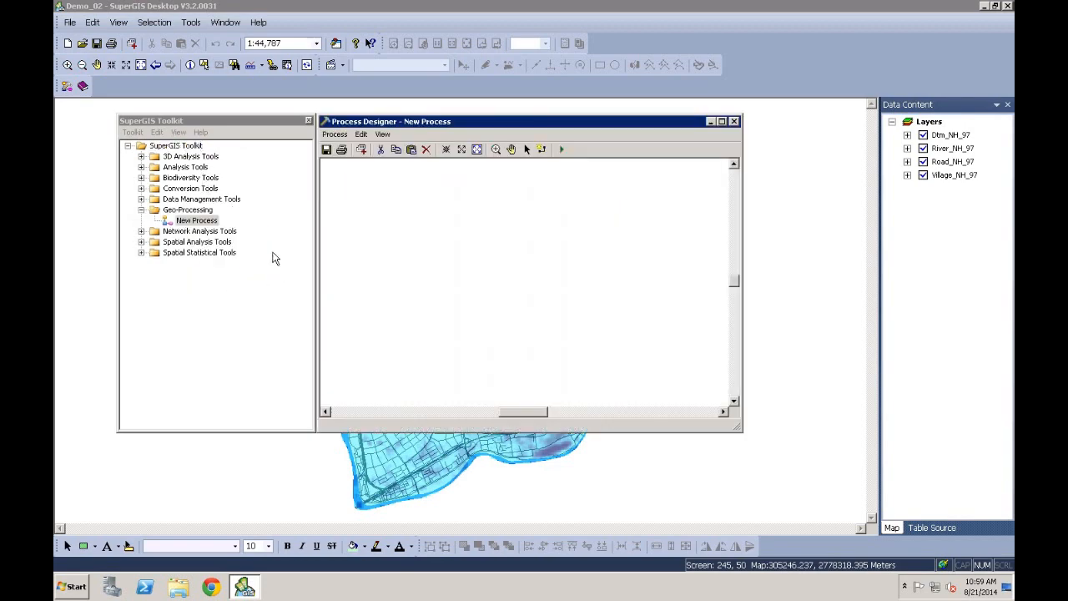
right_click(210, 231)
left_click(209, 221)
right_click(210, 221)
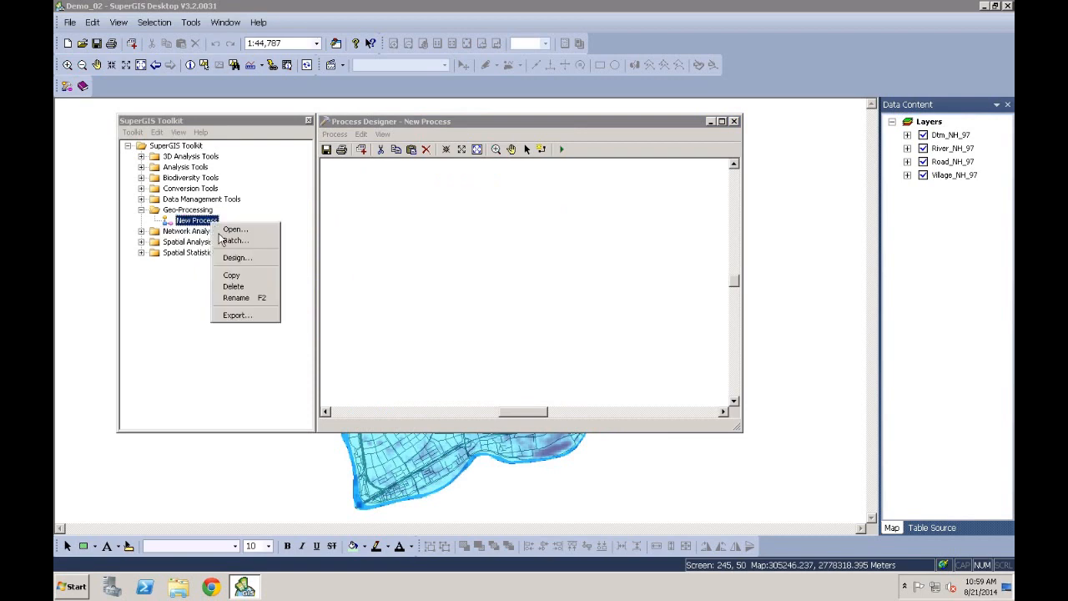
left_click(250, 297)
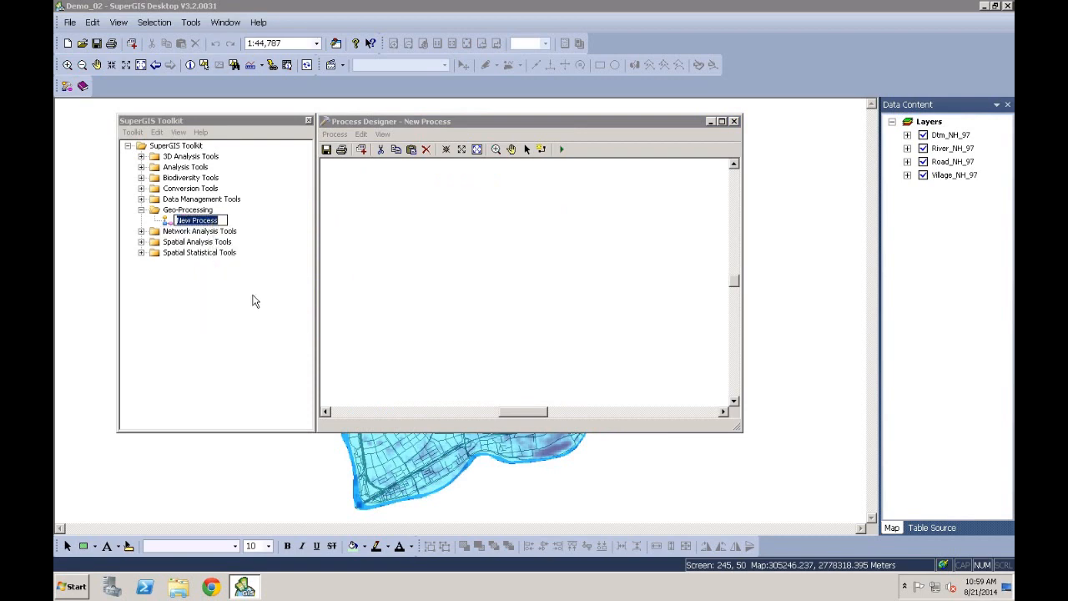
type("Viewshed process")
key("Return")
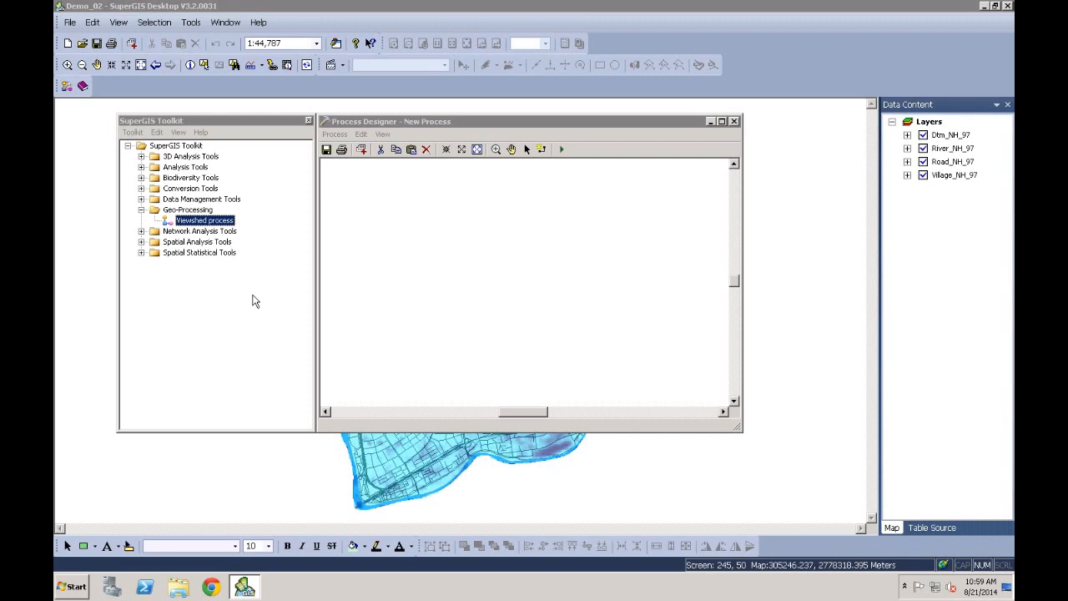
Close the current Process Designer, reopen it for Viewshed process and move the designer window away from the toolkit.
left_click(734, 121)
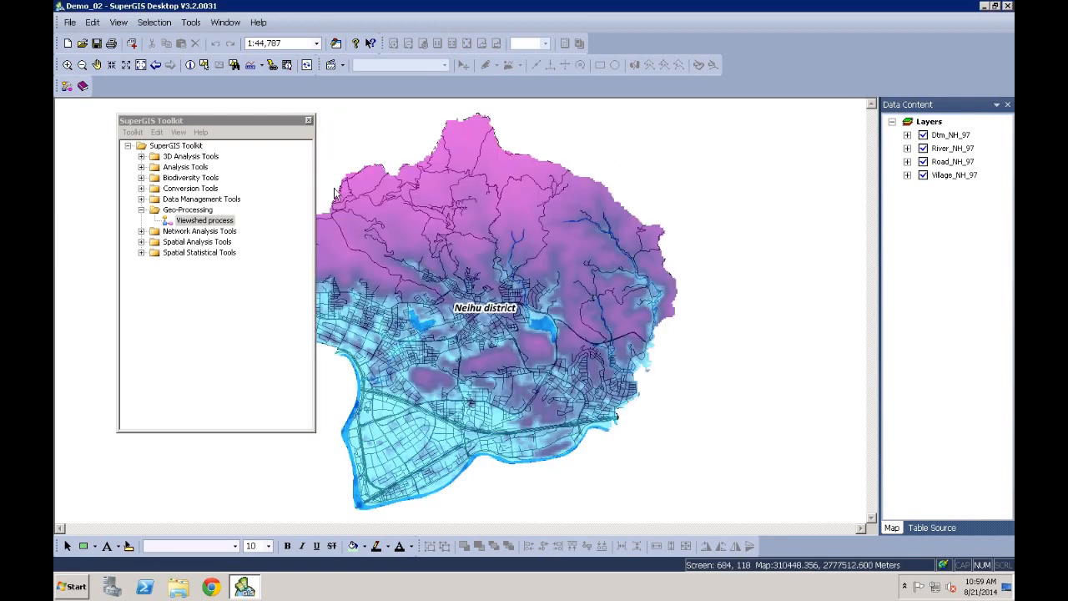
right_click(213, 221)
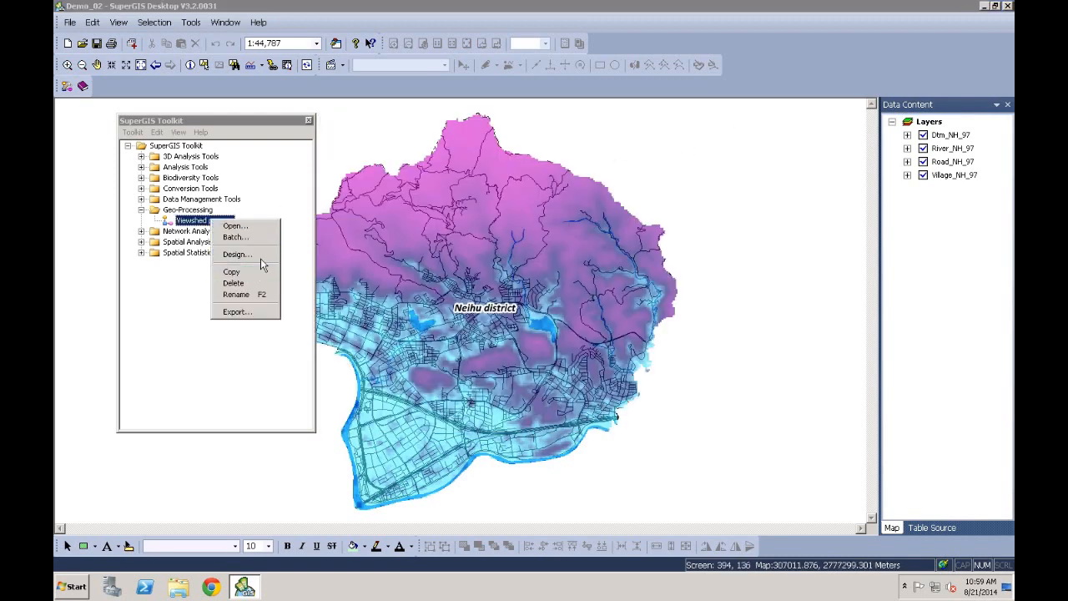
left_click(259, 254)
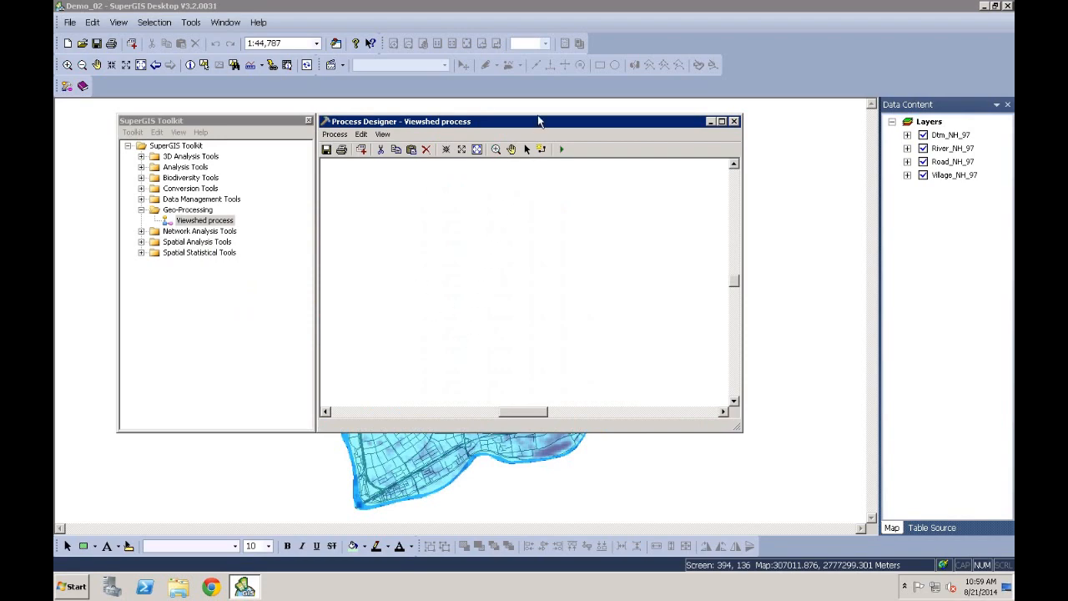
left_click_drag(527, 125, 614, 201)
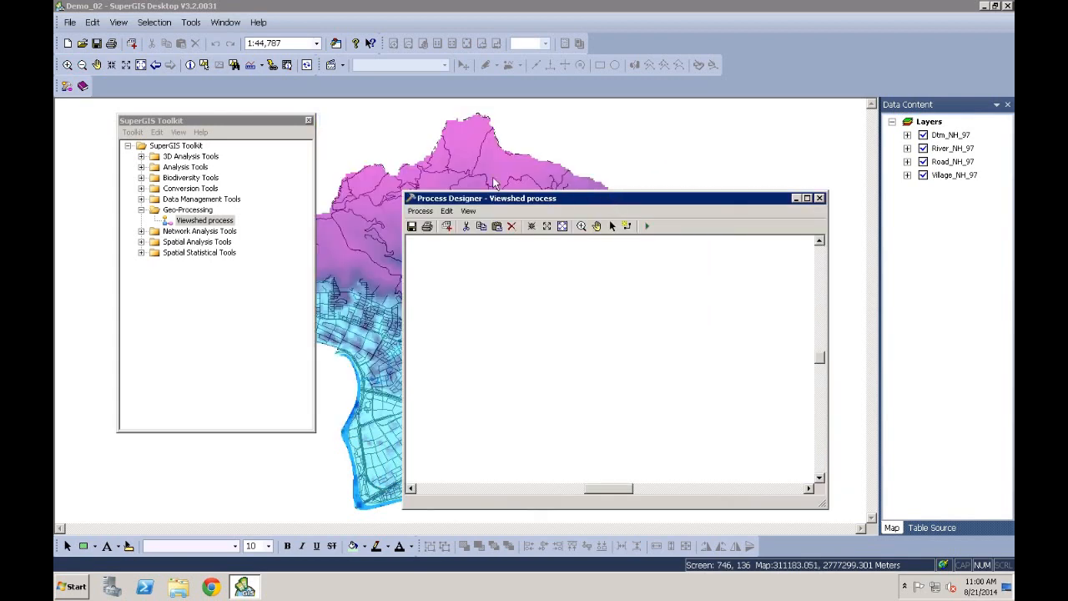
Expand the Features and Feature Class groups under Data Management Tools and move the designer and toolkit windows apart.
left_click(141, 209)
left_click(141, 199)
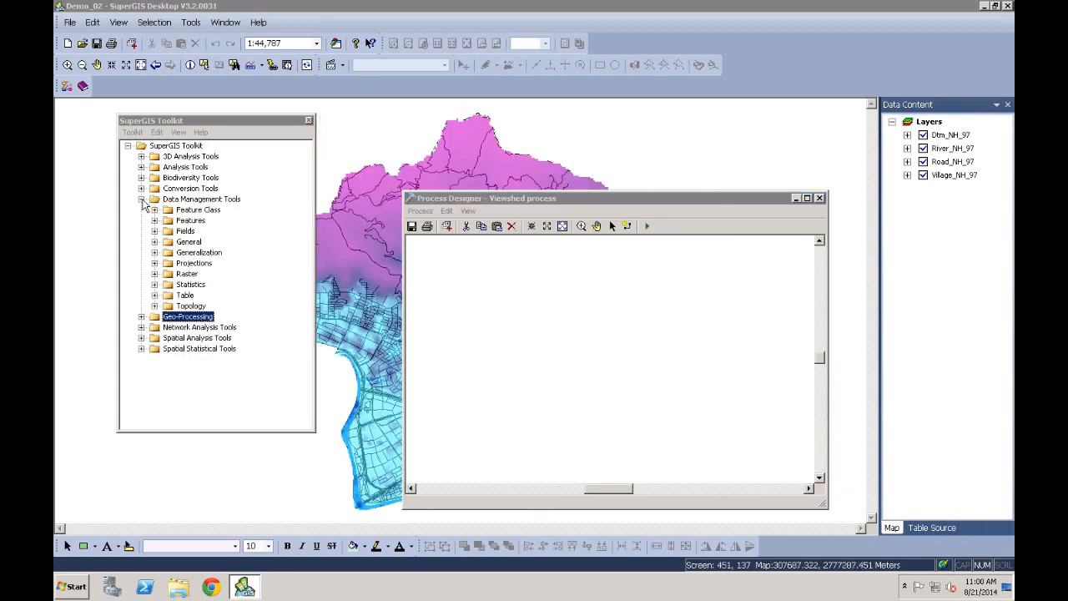
left_click(154, 220)
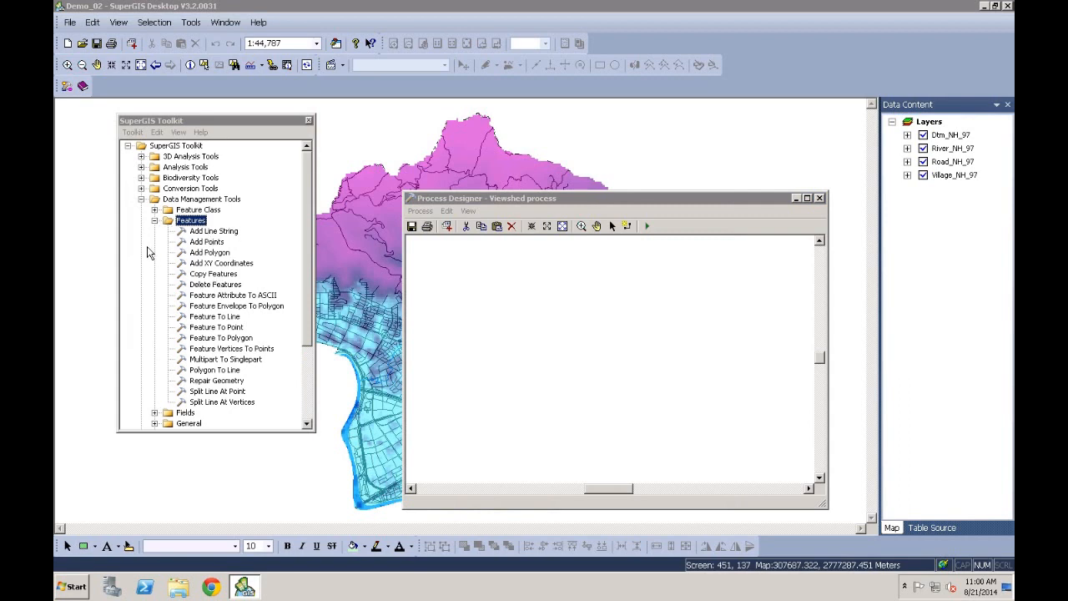
left_click(154, 209)
left_click(233, 222)
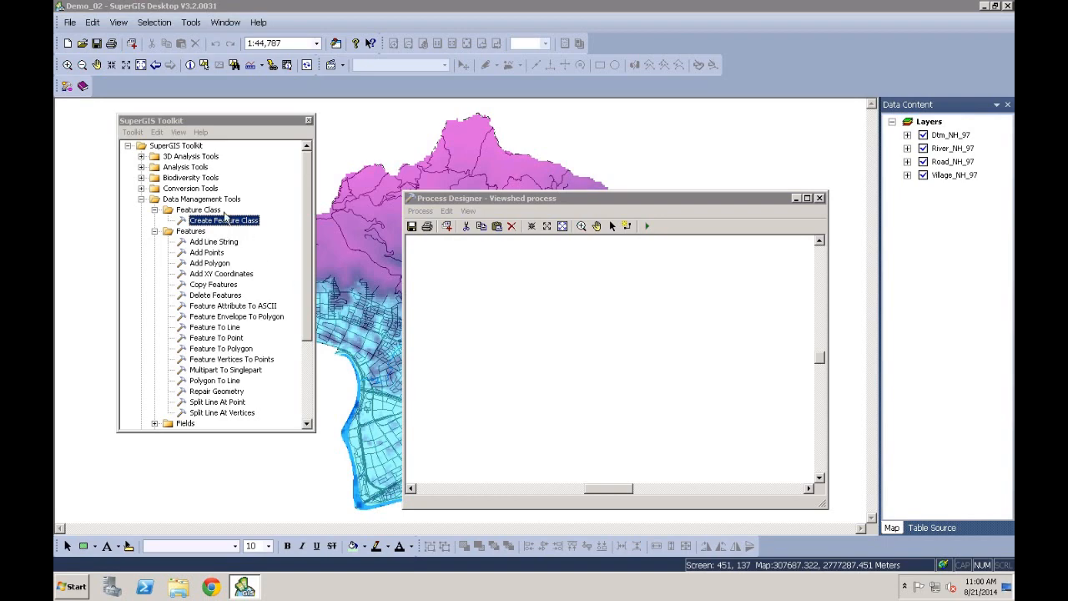
left_click_drag(224, 217, 684, 247)
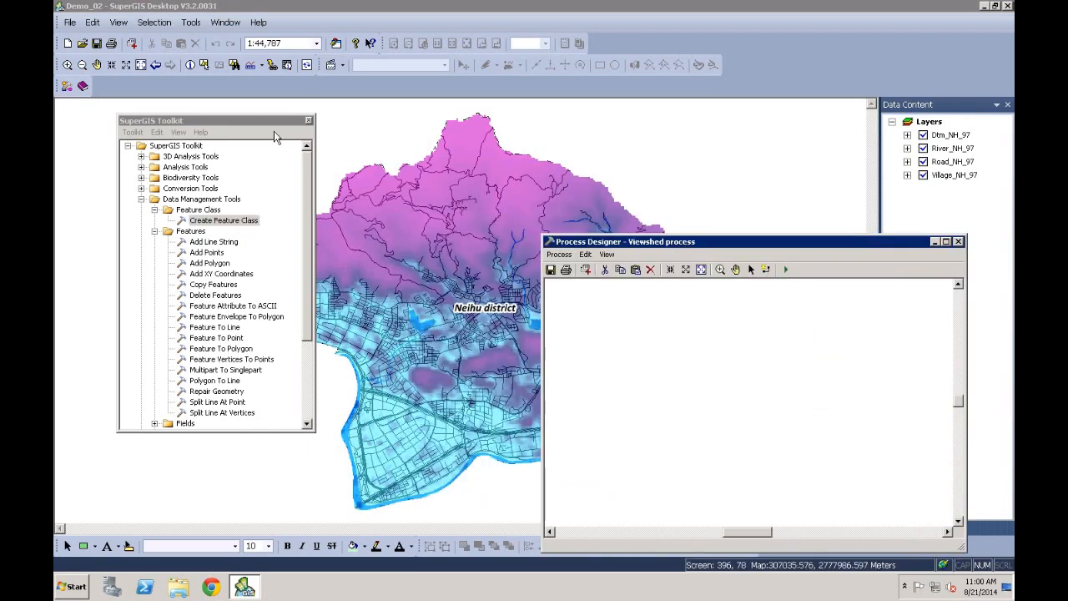
left_click(239, 120)
left_click_drag(240, 121, 194, 115)
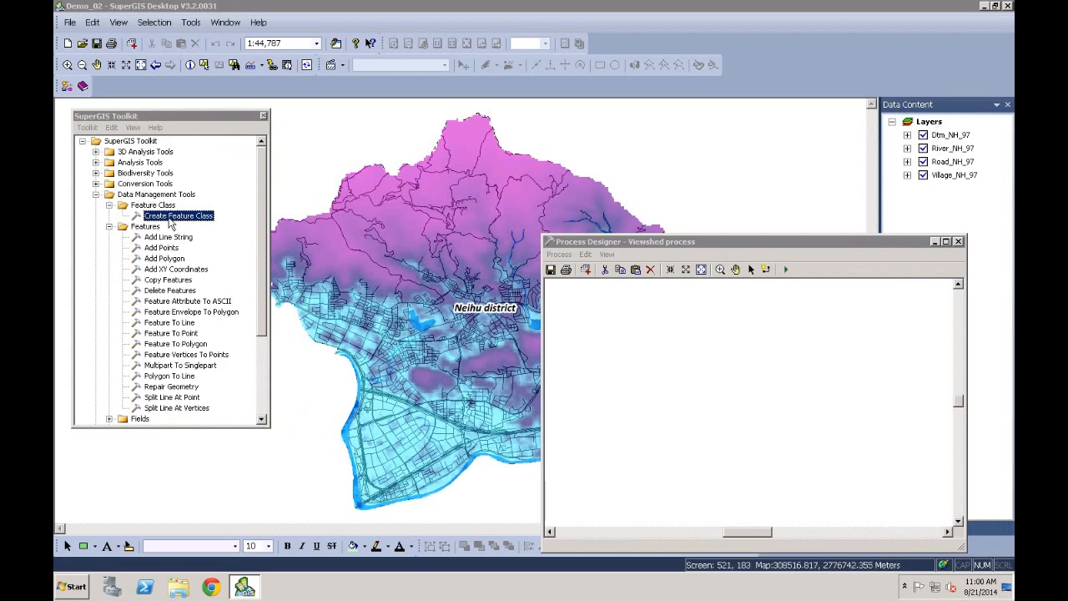
Try adding the Create Feature Class tool to the process, look at its settings and delete the tool.
left_click_drag(174, 223, 753, 353)
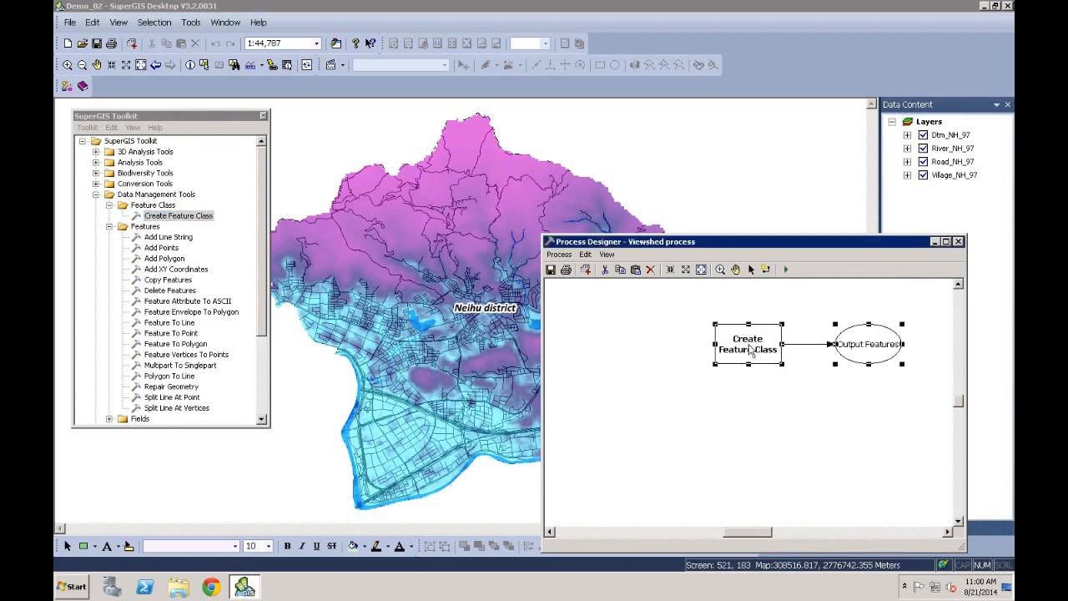
double_click(754, 353)
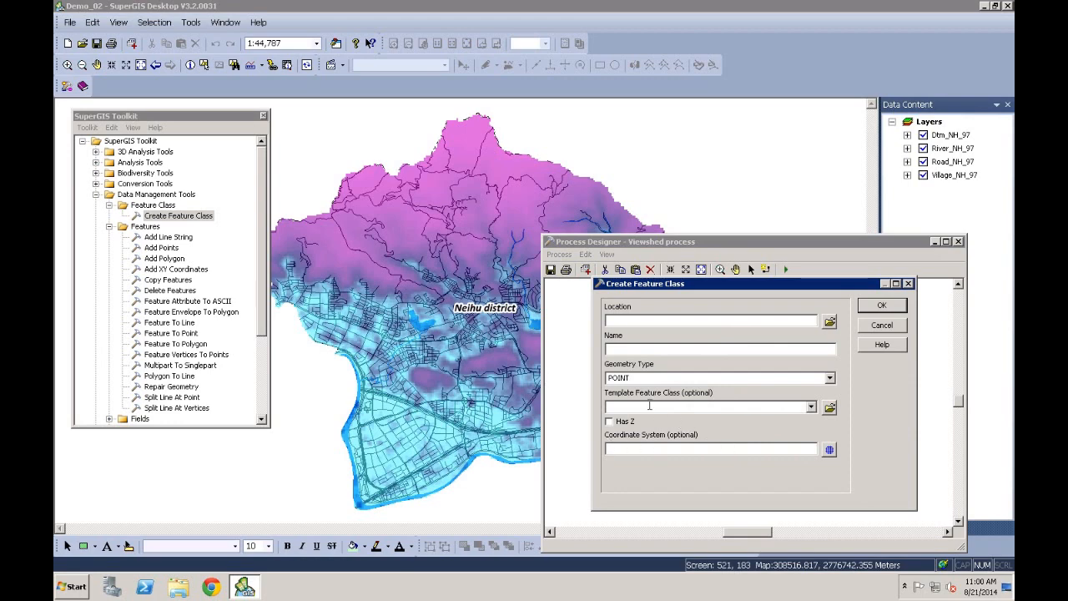
left_click(881, 326)
right_click(756, 359)
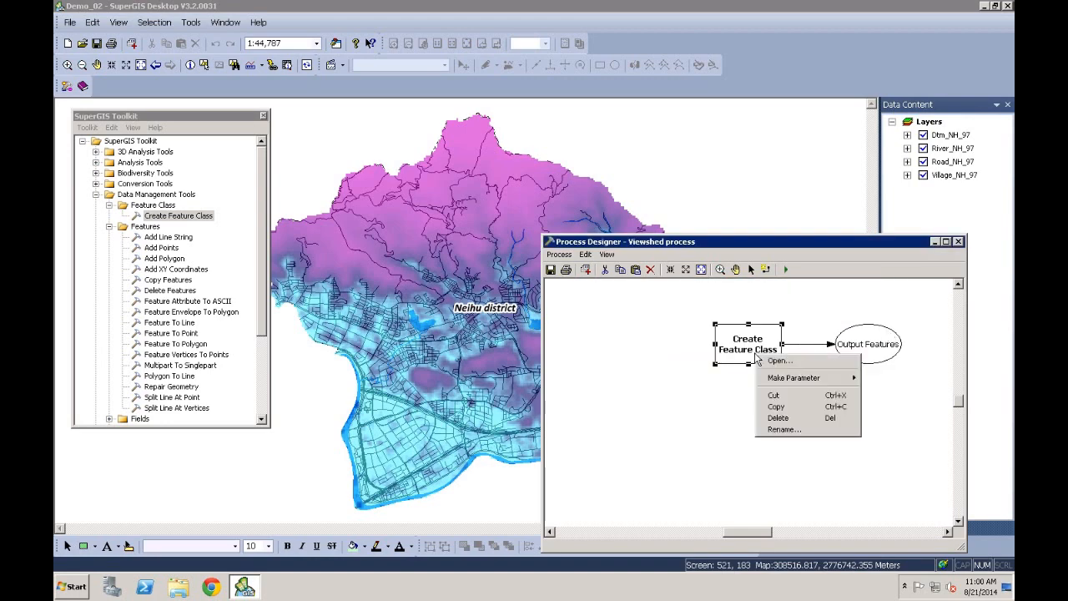
left_click(789, 419)
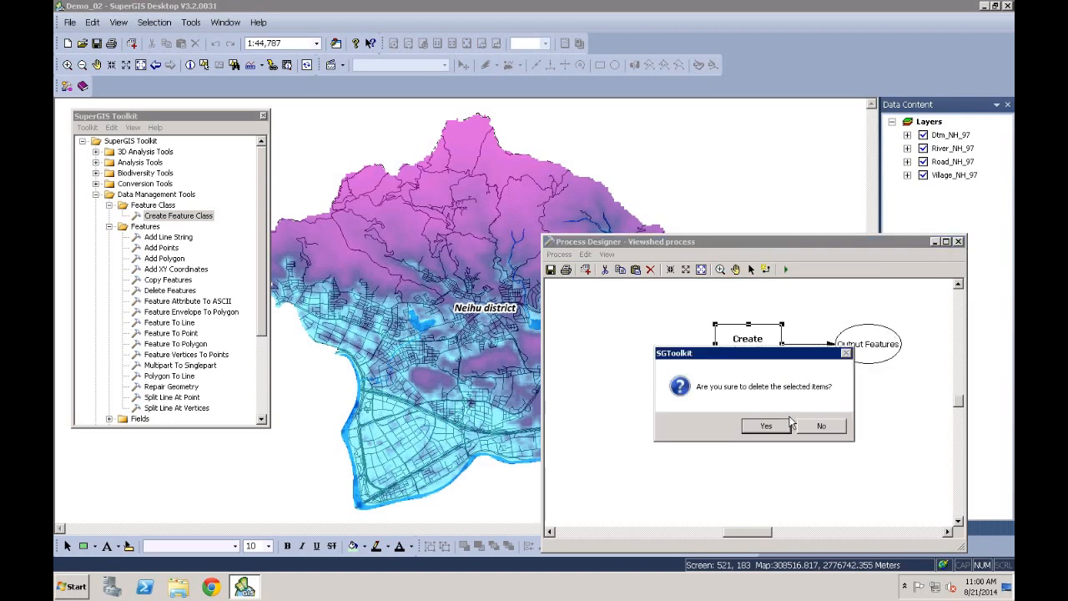
left_click(767, 428)
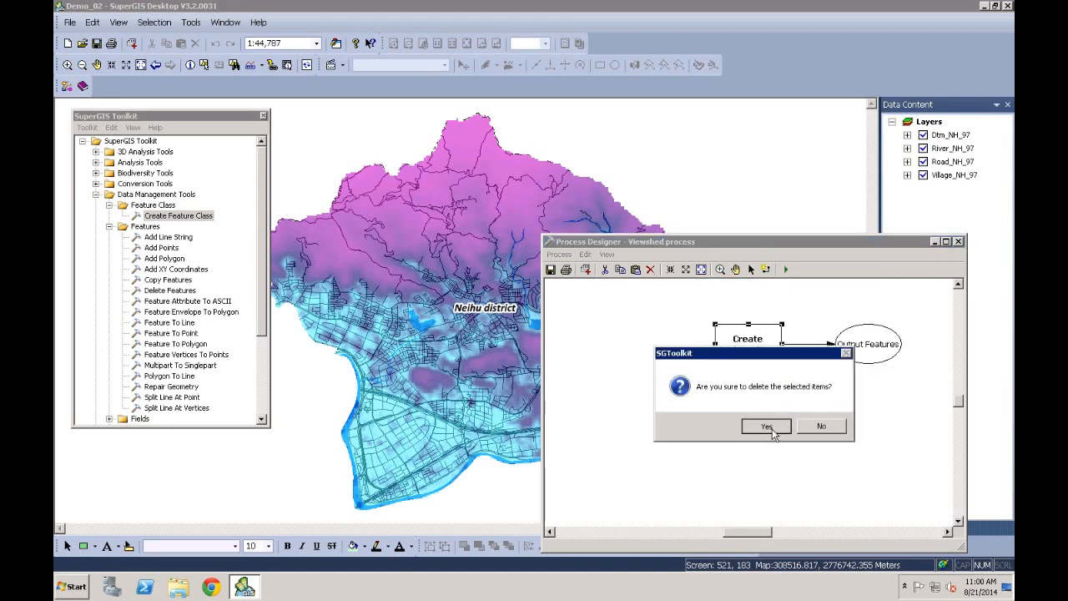
Start a new feature layer of type GEO file - Point with the TWD 1997 TM Taiwan coordinate system.
right_click(929, 122)
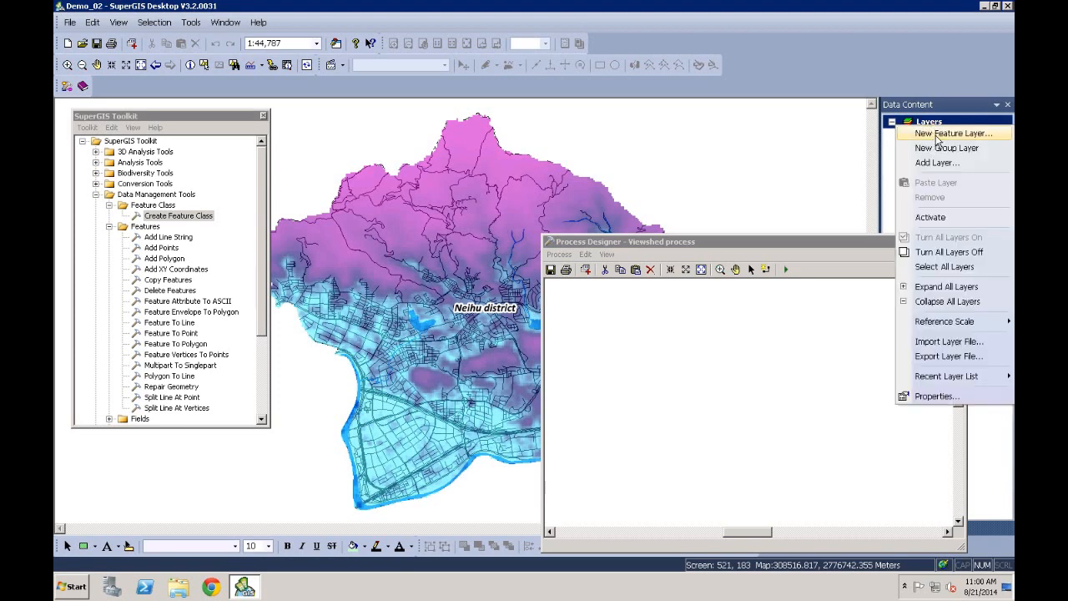
left_click(938, 135)
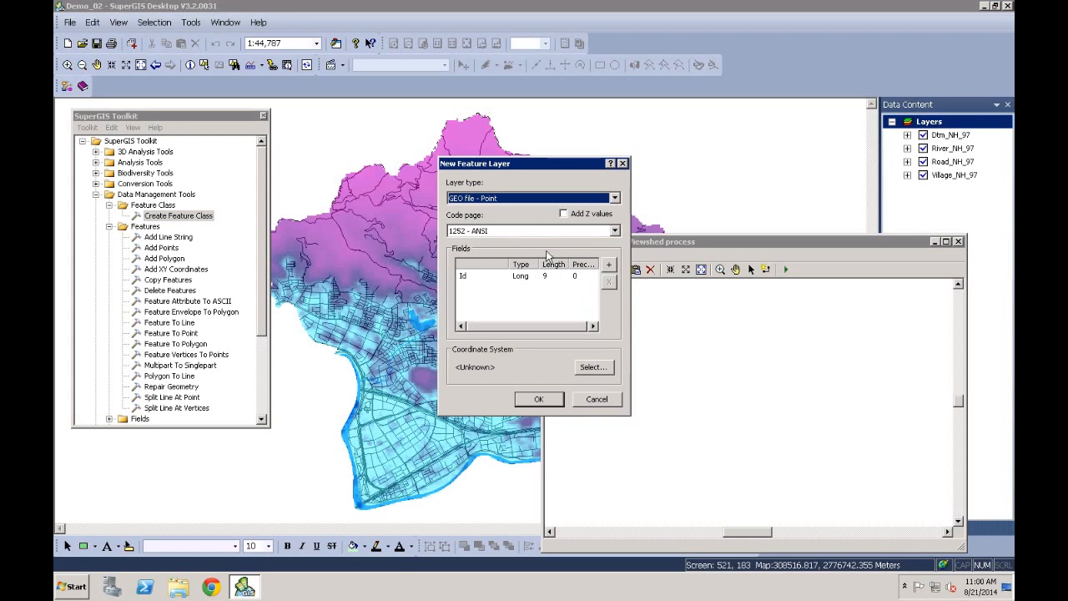
left_click(614, 199)
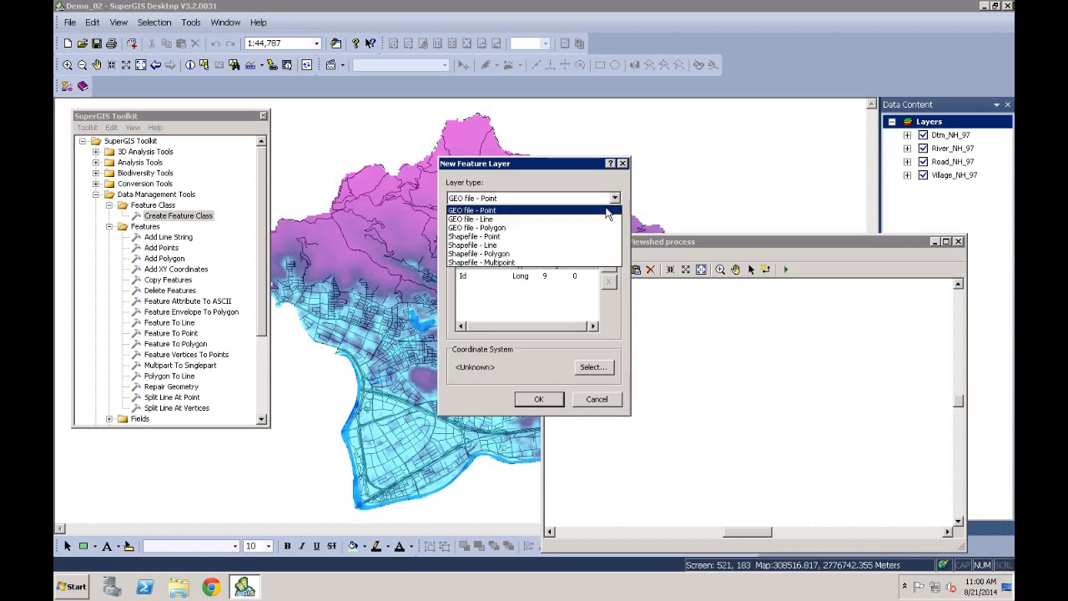
left_click(607, 211)
left_click(593, 367)
left_click(431, 230)
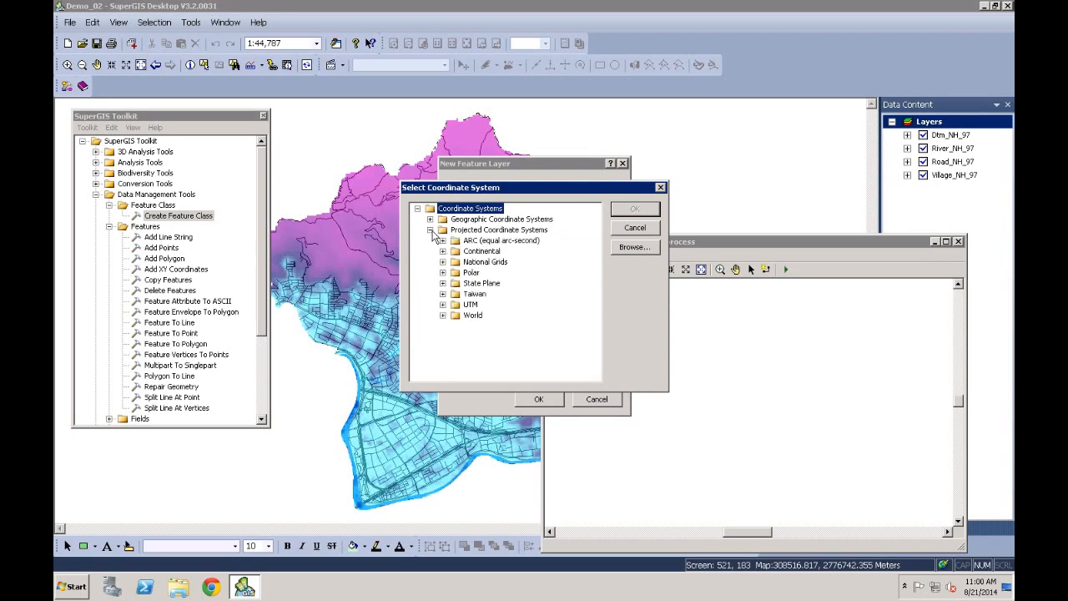
left_click(443, 293)
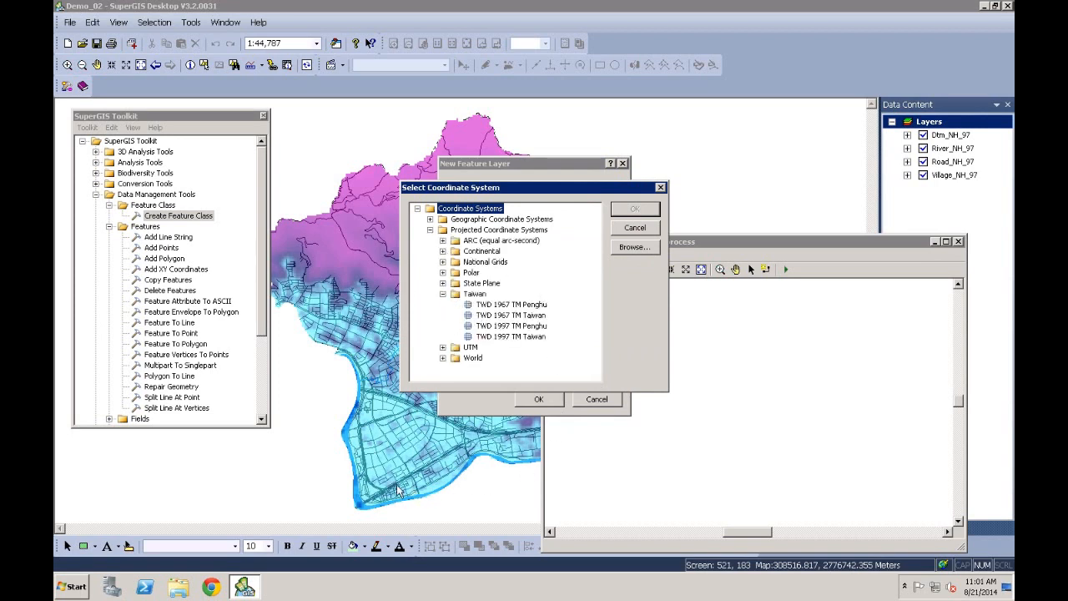
left_click(536, 336)
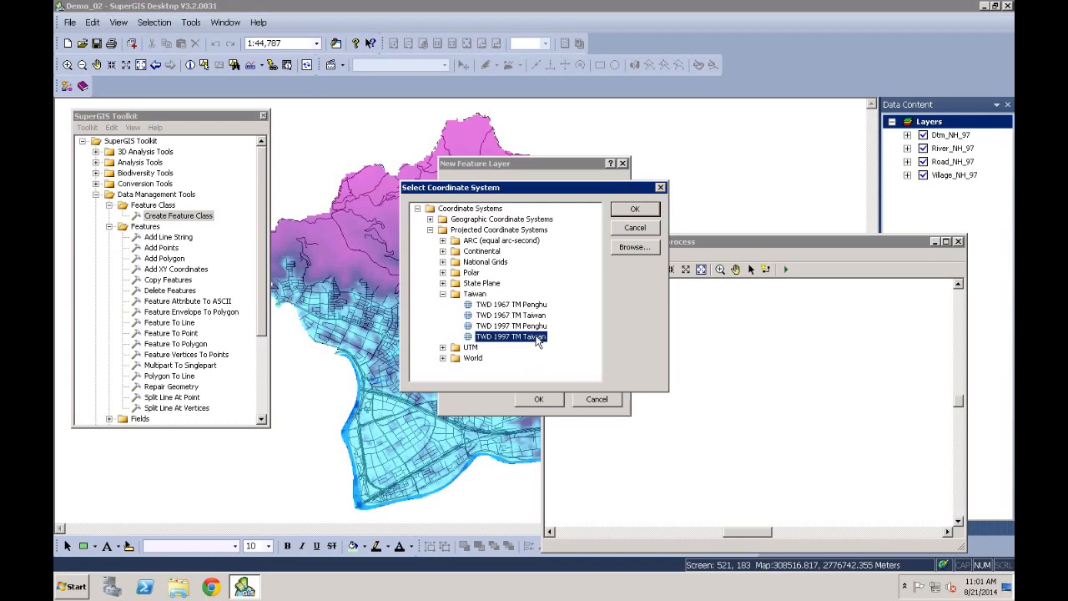
left_click(635, 209)
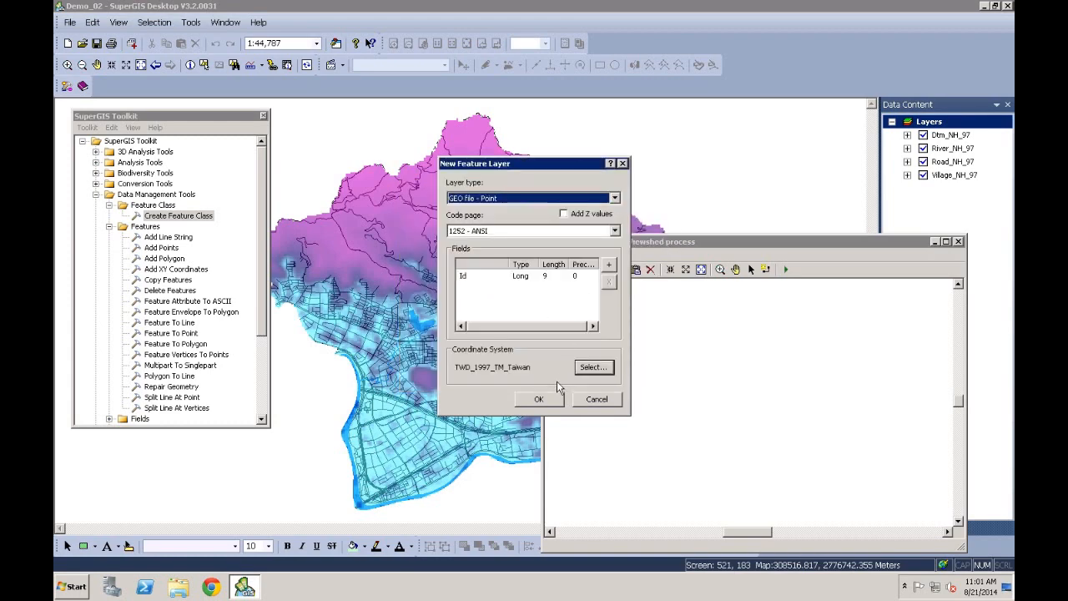
Create the new layer, saving it as Point_View in the Layers folder.
left_click(555, 409)
left_click(513, 389)
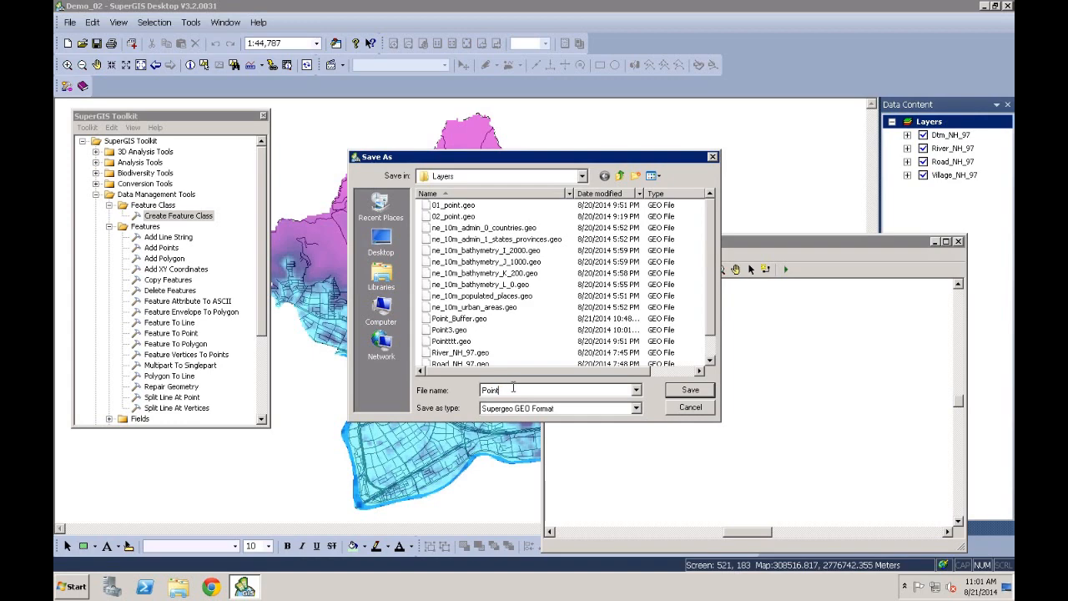
type("_View")
left_click(708, 390)
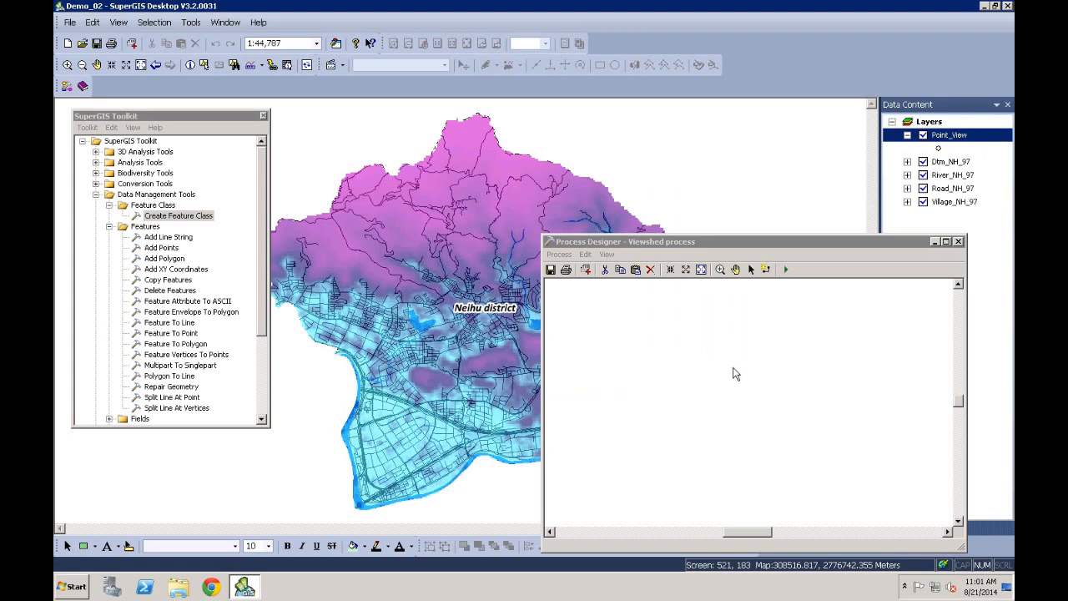
Add the Add Points and Delete Features tools to the Viewshed process, placing Delete Features above Add Points.
left_click_drag(778, 247, 781, 233)
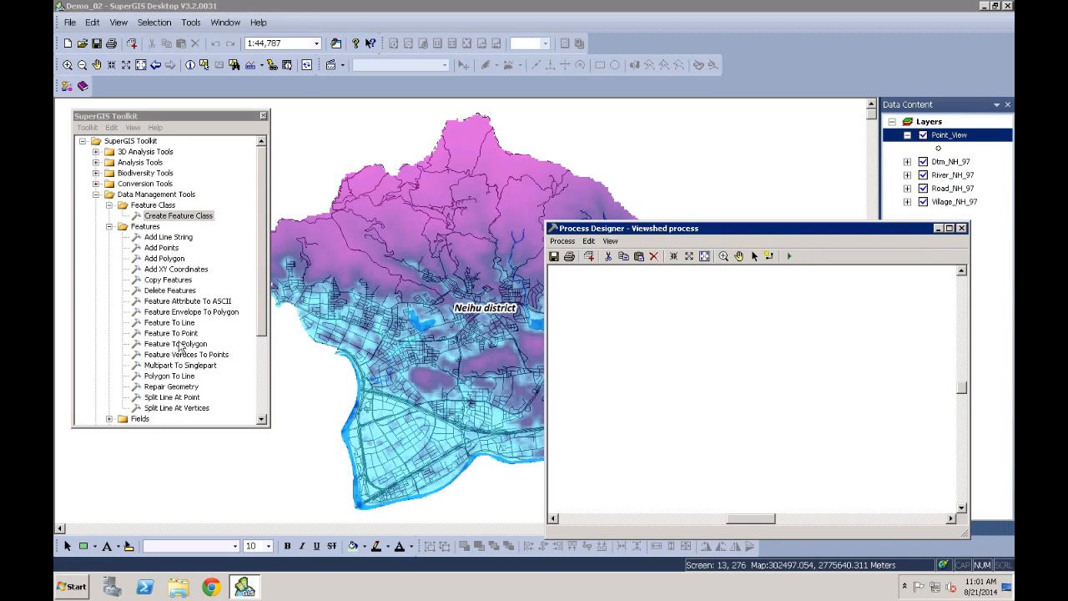
left_click_drag(166, 249, 743, 366)
left_click(729, 422)
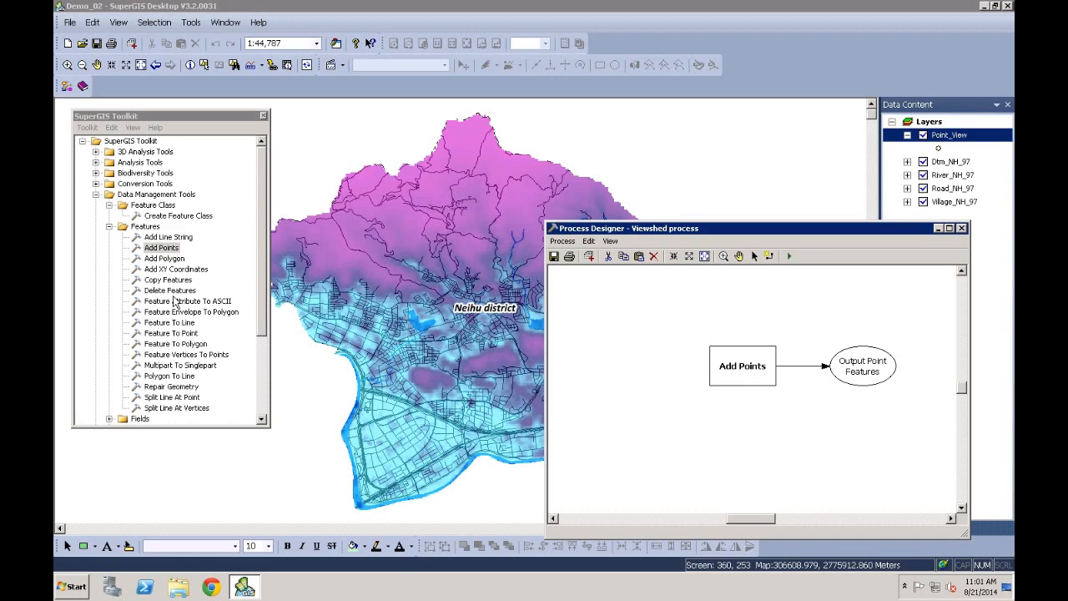
left_click_drag(171, 290, 369, 323)
mouse_move(751, 312)
left_mouse_down()
mouse_move(759, 300)
mouse_move(741, 305)
left_mouse_up()
left_click(663, 356)
Make Input Features a parameter of the Delete Features tool and assign the first listed layer to it.
right_click(756, 291)
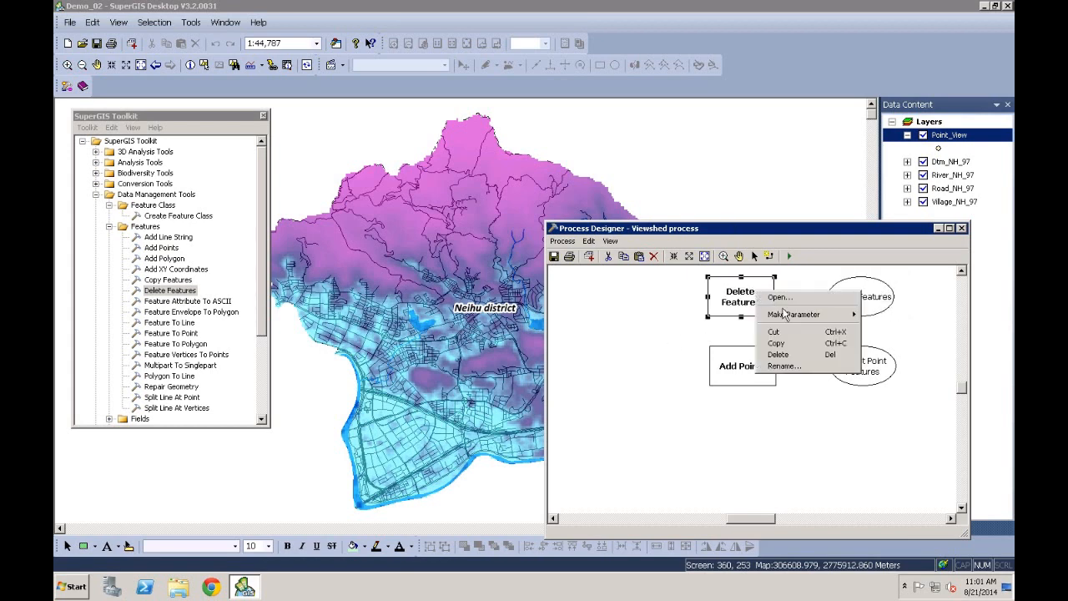
mouse_move(794, 314)
left_click(891, 319)
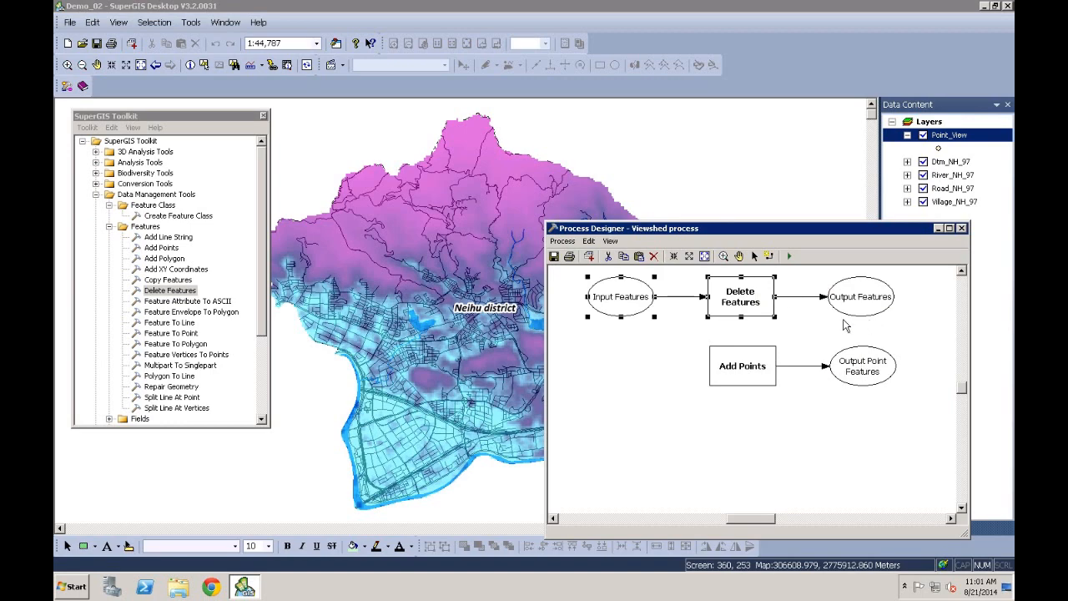
double_click(627, 297)
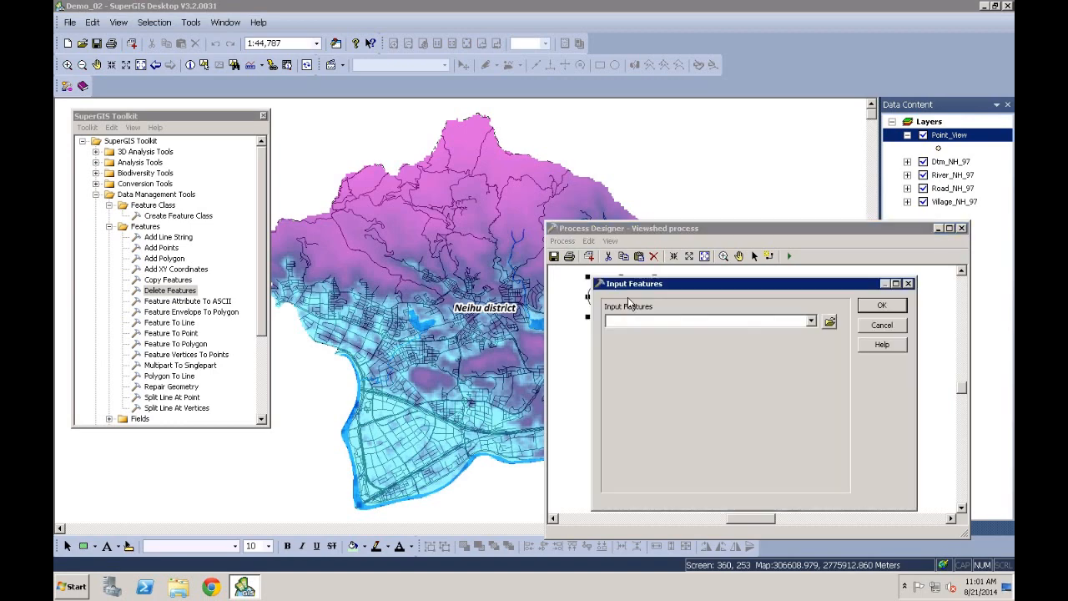
left_click(810, 321)
left_click(802, 333)
left_click(890, 307)
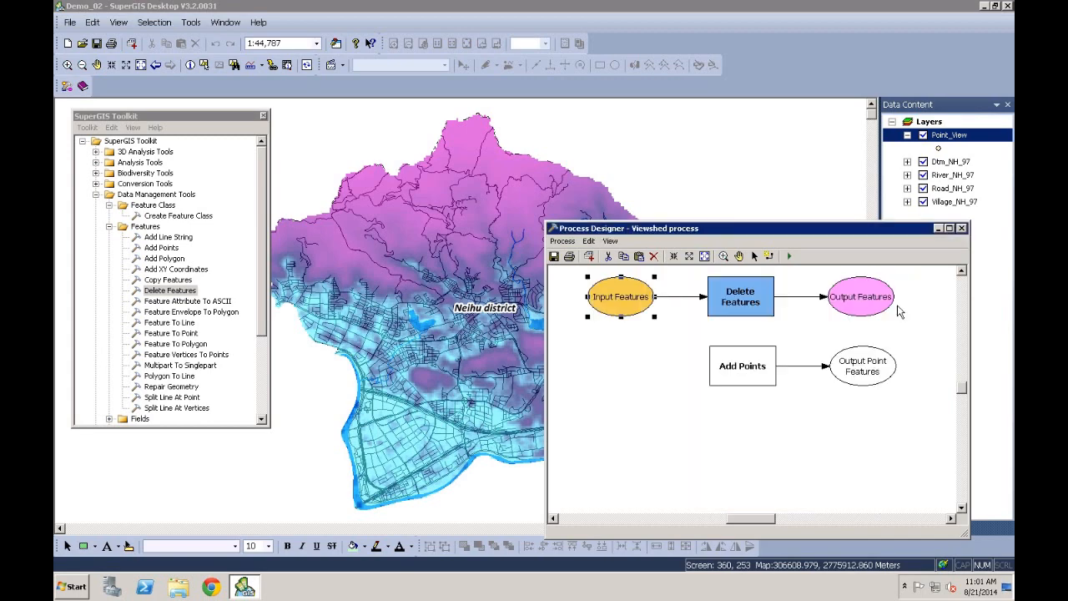
Connect the Output Features of Delete Features to the Add Points tool.
left_click(659, 357)
left_click(769, 256)
mouse_move(845, 309)
left_mouse_down()
mouse_move(763, 348)
mouse_move(756, 363)
left_mouse_up()
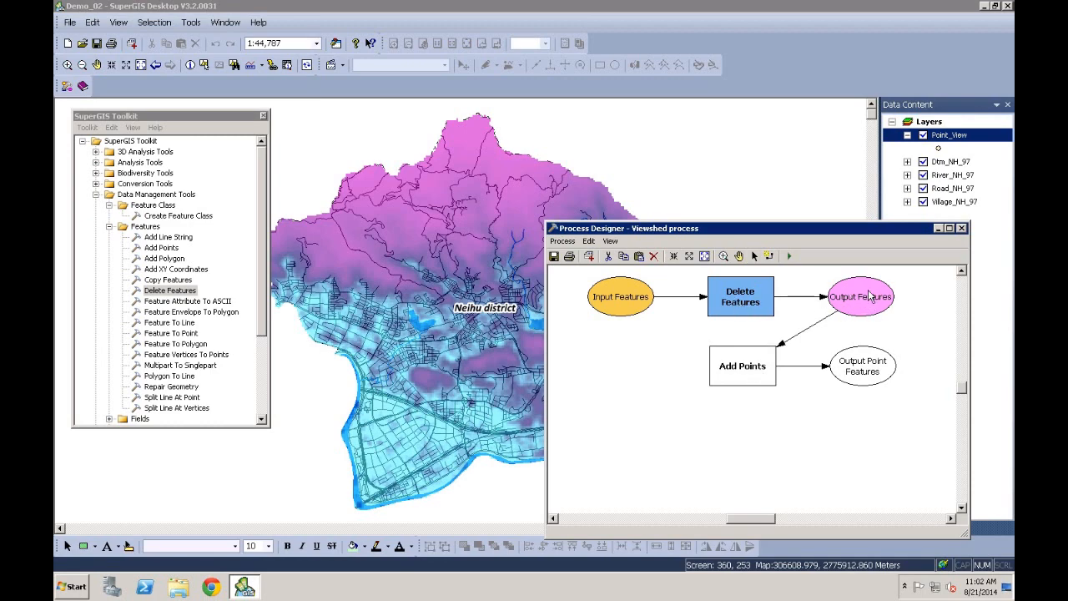
Make Input Point Coordinates a parameter of Add Points and add the point 308611.617, 2776019.509 to it.
right_click(759, 364)
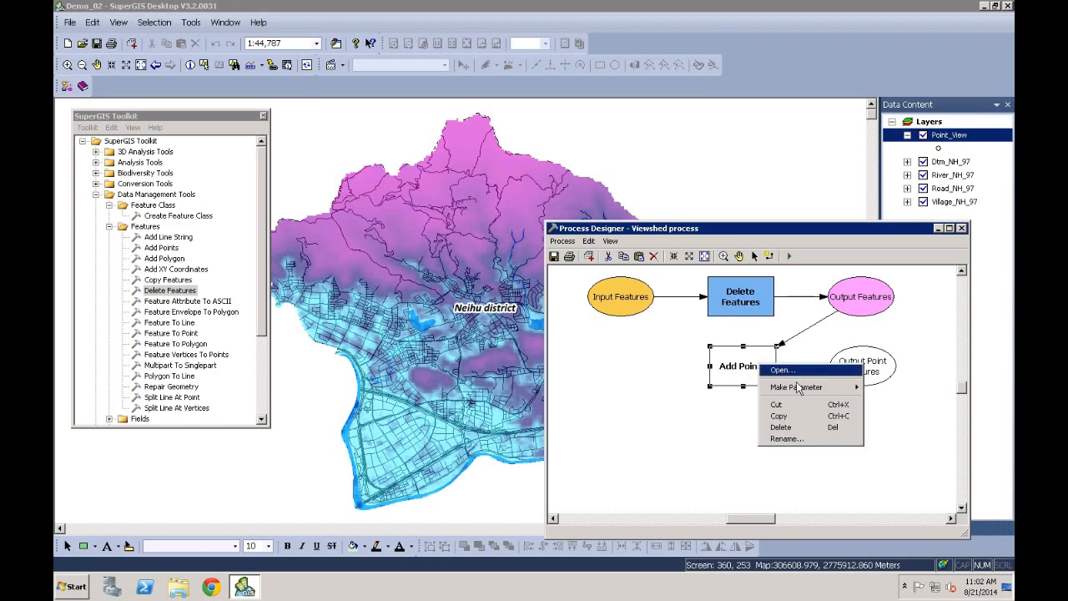
mouse_move(799, 387)
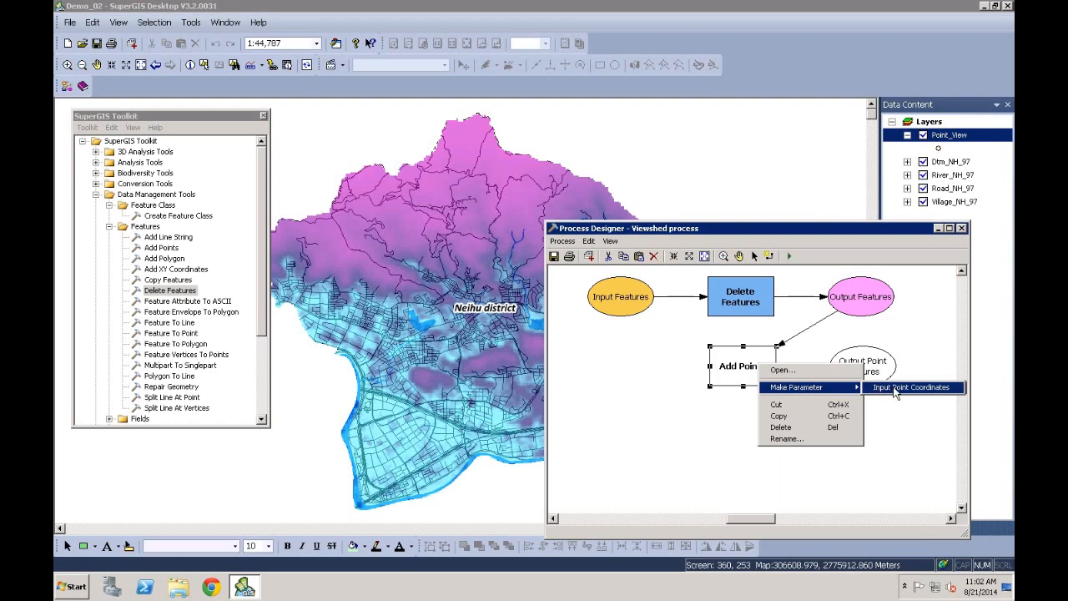
left_click(928, 391)
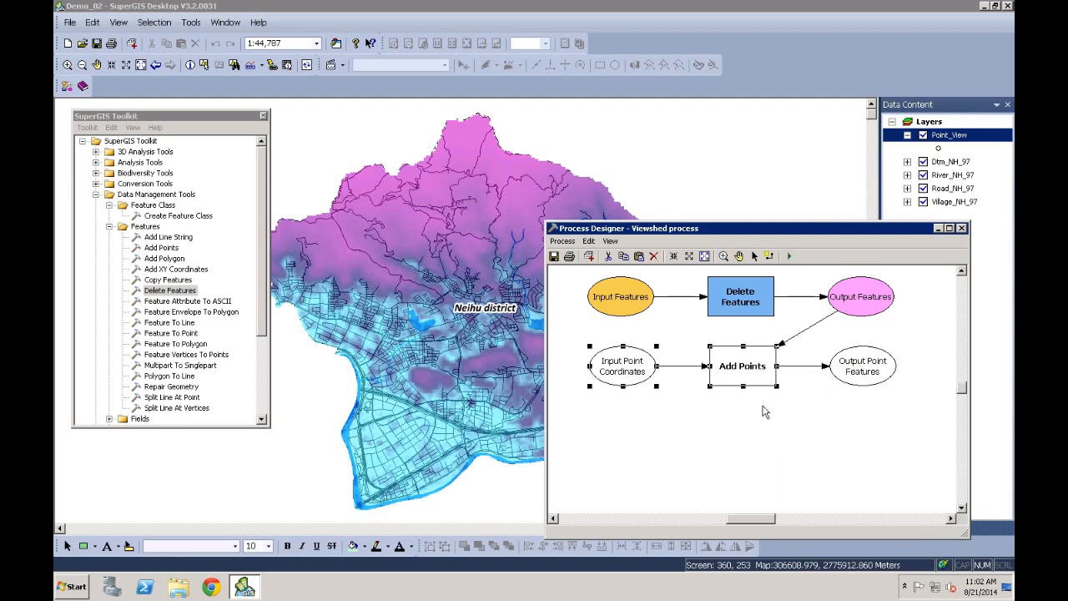
left_click(725, 420)
double_click(633, 377)
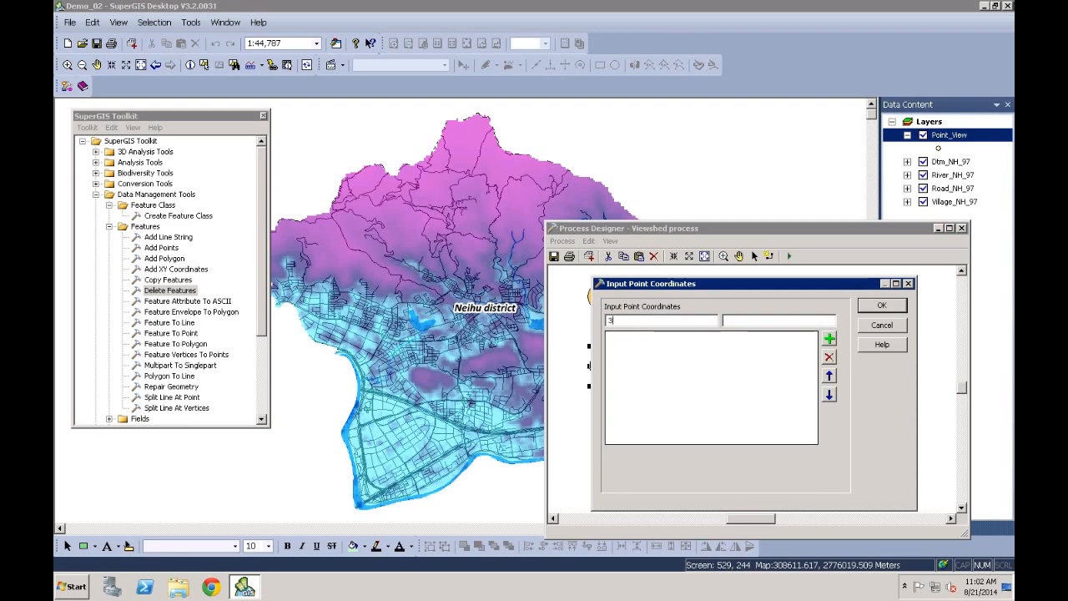
type("8611.617")
left_click(828, 338)
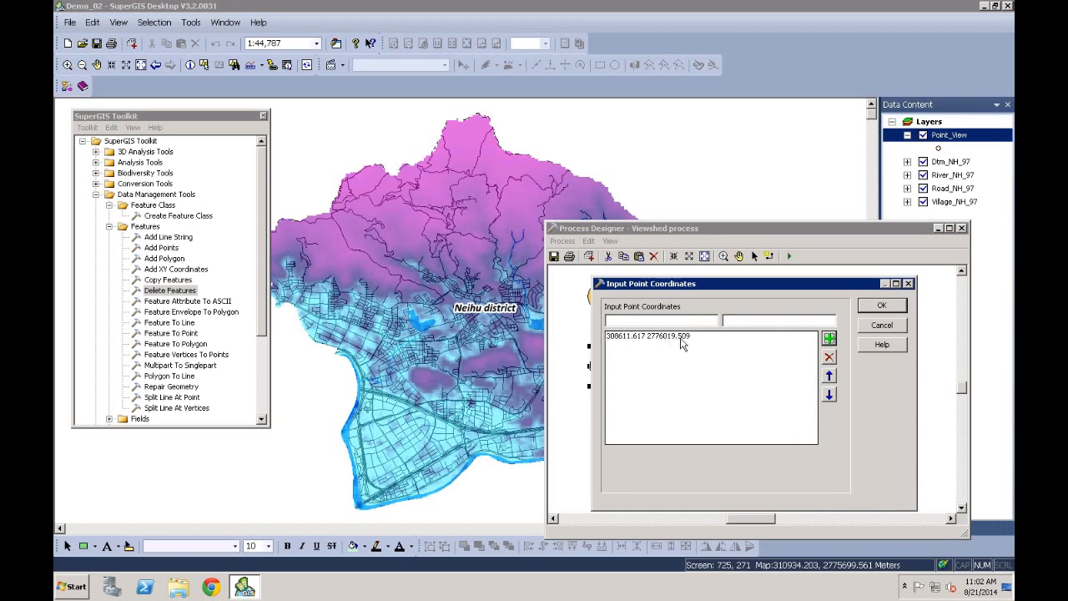
left_click(883, 307)
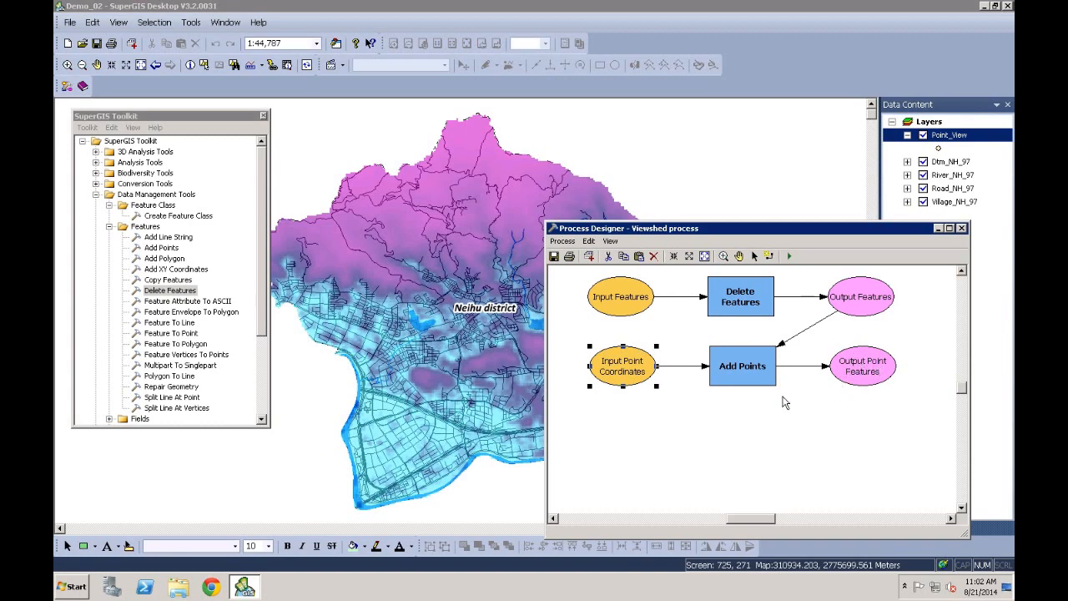
Mark the Input Point Coordinates element of Add Points as a process parameter.
right_click(632, 370)
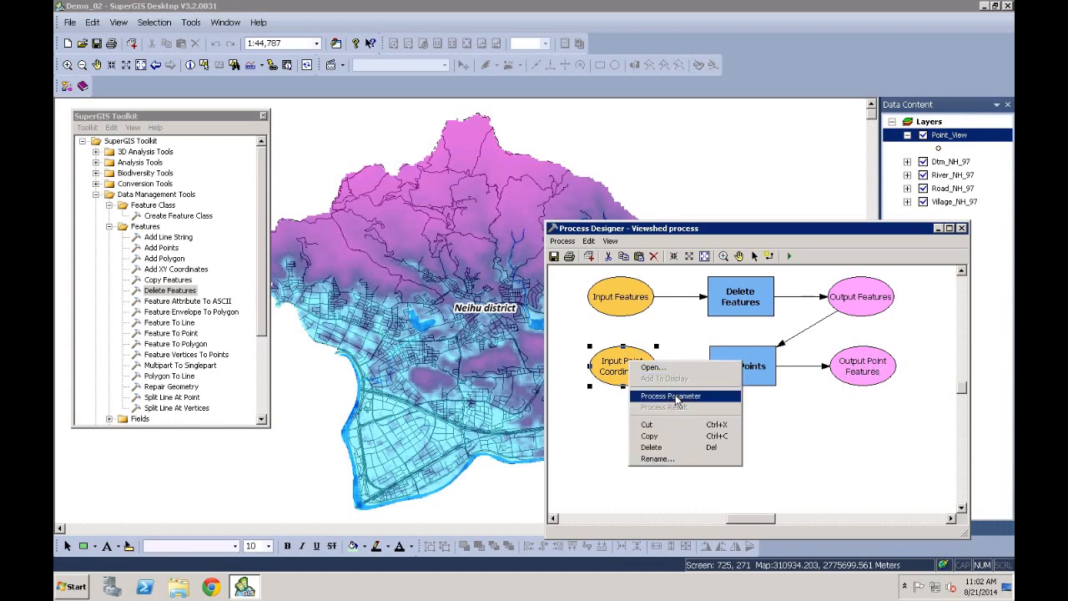
left_click(621, 377)
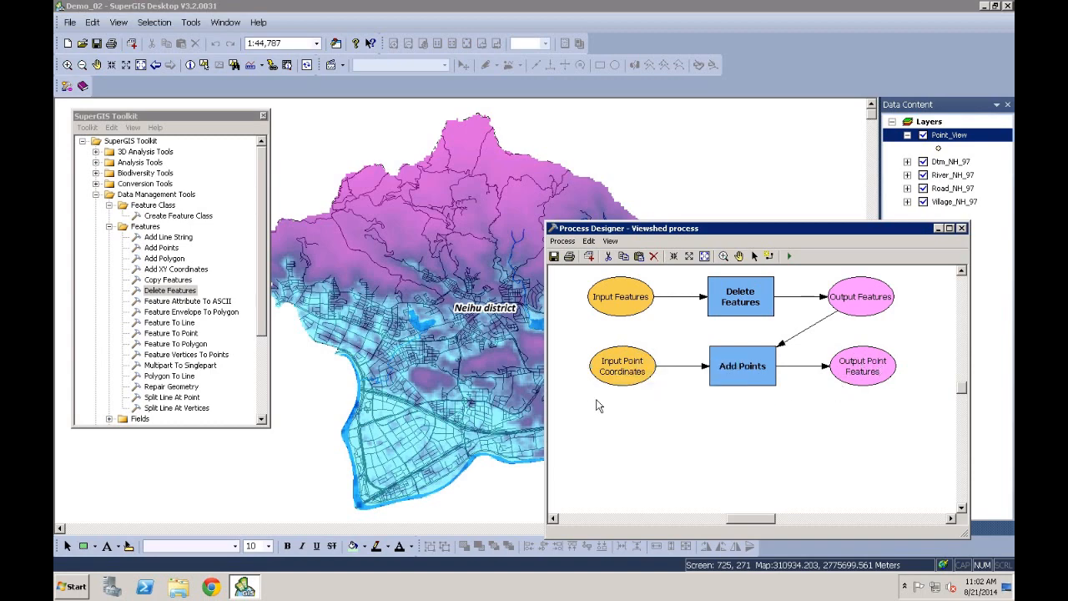
right_click(620, 365)
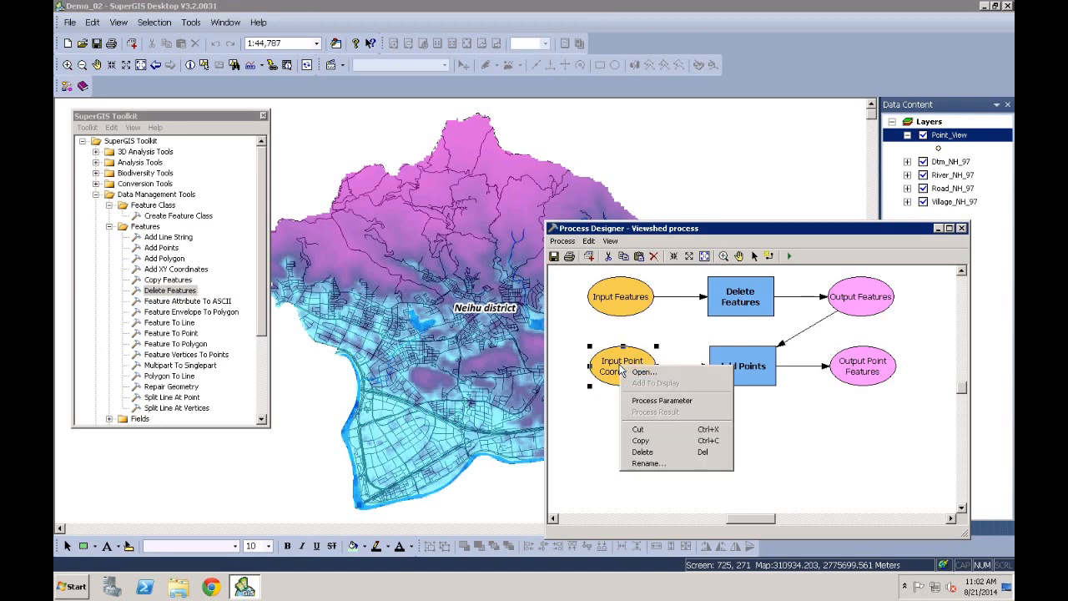
left_click(667, 401)
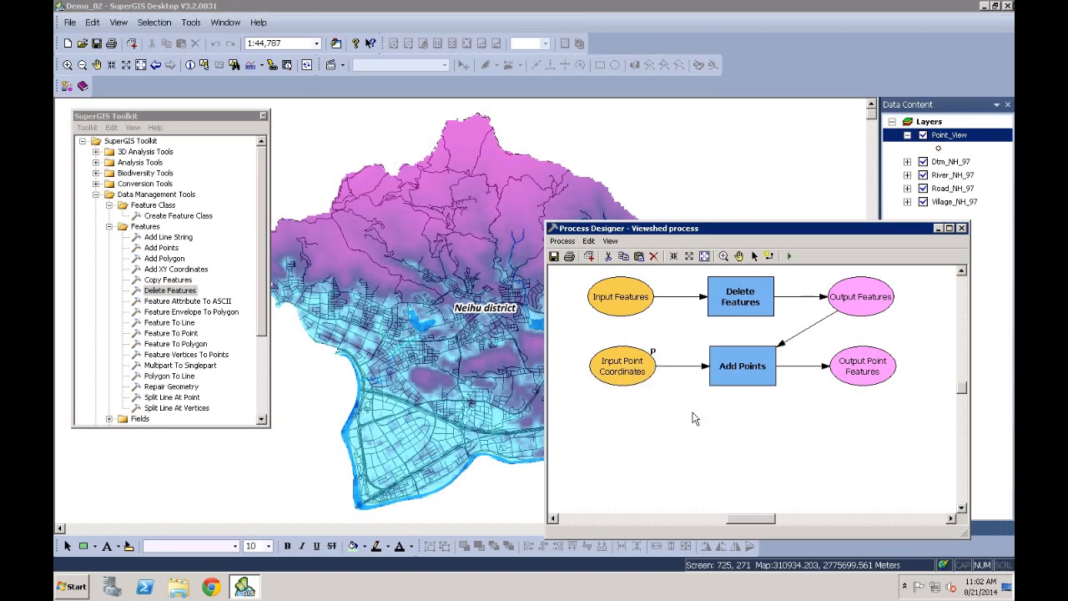
left_click(760, 372)
left_click(859, 381)
left_click(759, 442)
scroll(760, 359, "up", 3)
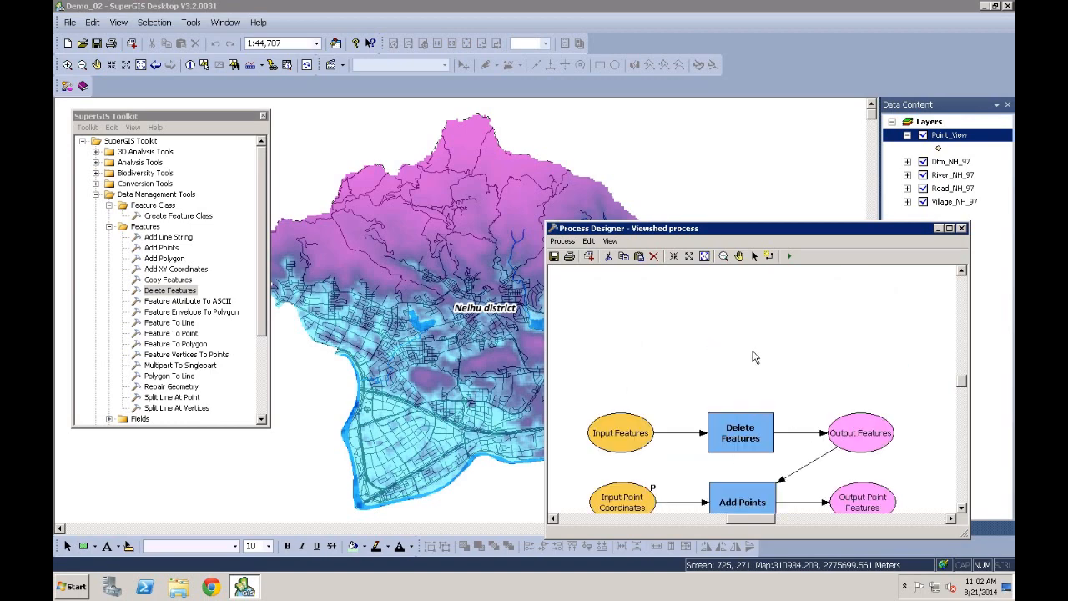
left_click_drag(169, 219, 751, 352)
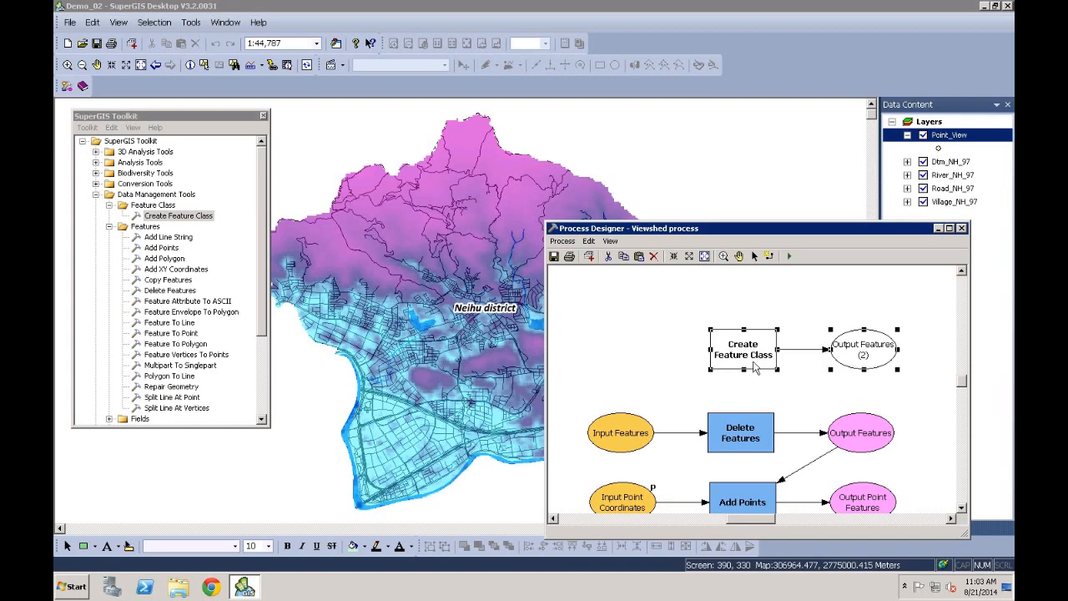
right_click(757, 360)
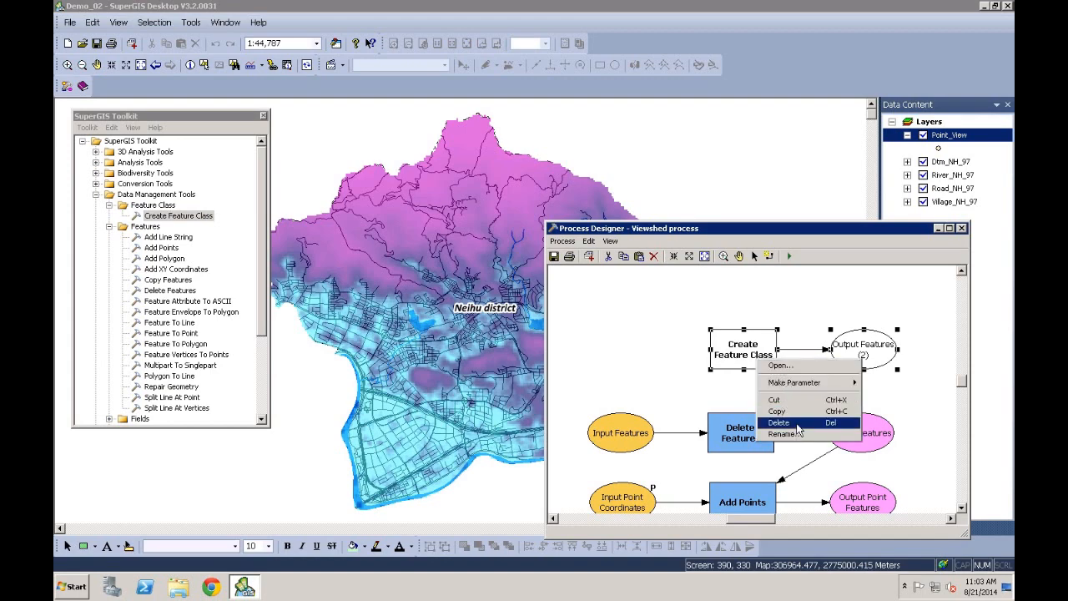
left_click(799, 423)
left_click(769, 413)
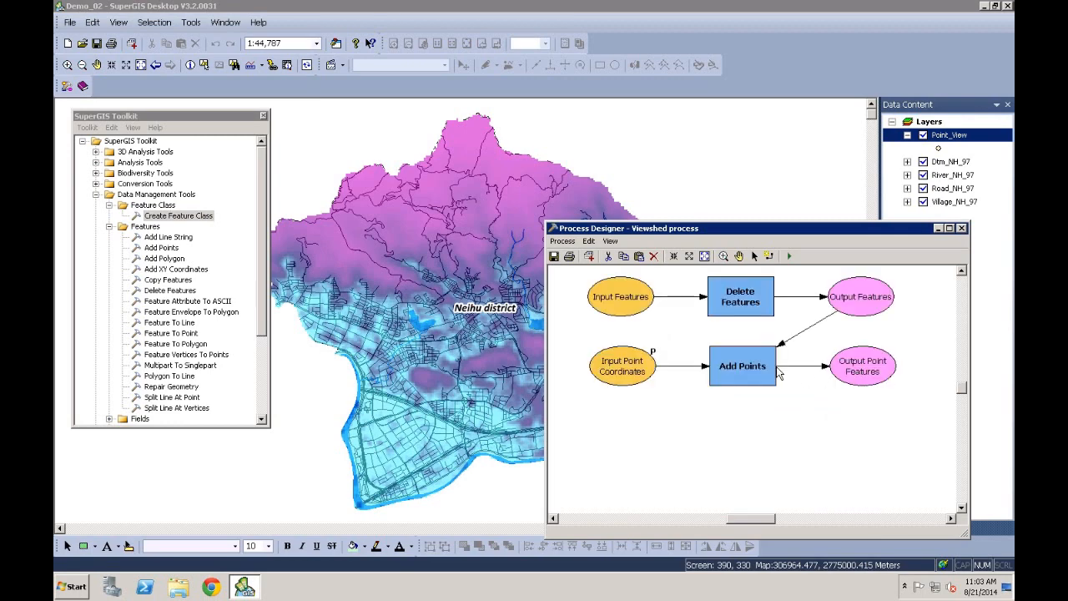
Add the Viewshed surface tool from Spatial Analysis Tools below Add Points and connect Output Point Features to it.
left_click(861, 377)
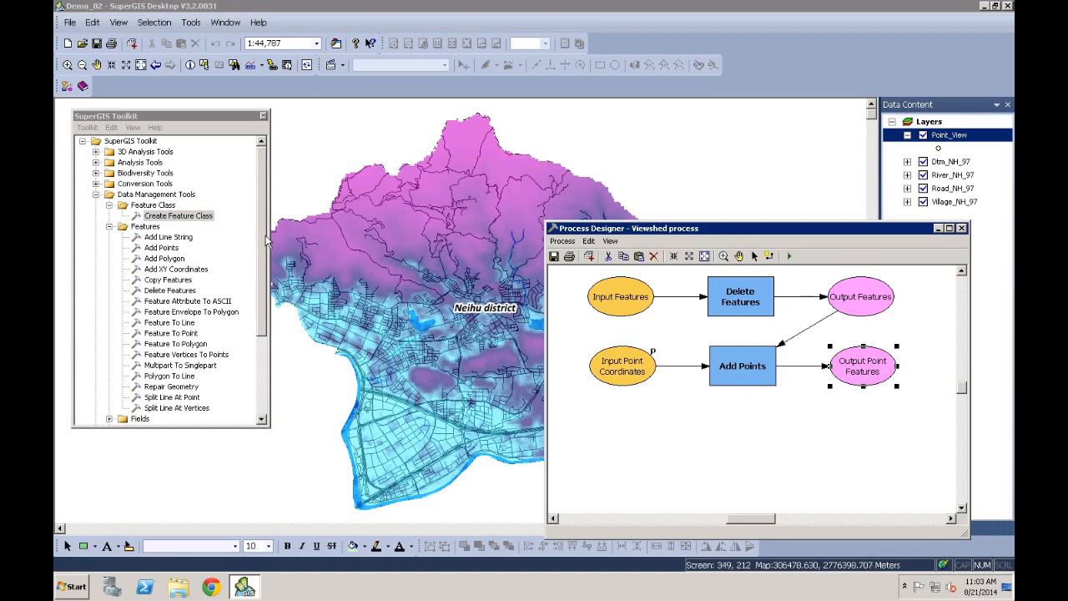
left_click(265, 241)
left_click_drag(265, 241, 265, 319)
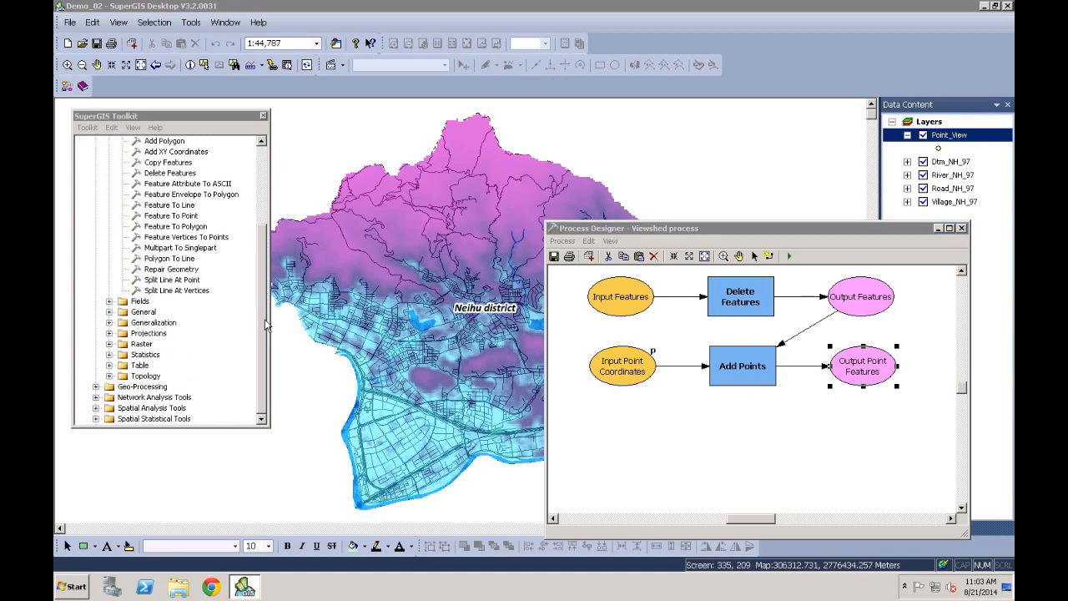
left_click(97, 408)
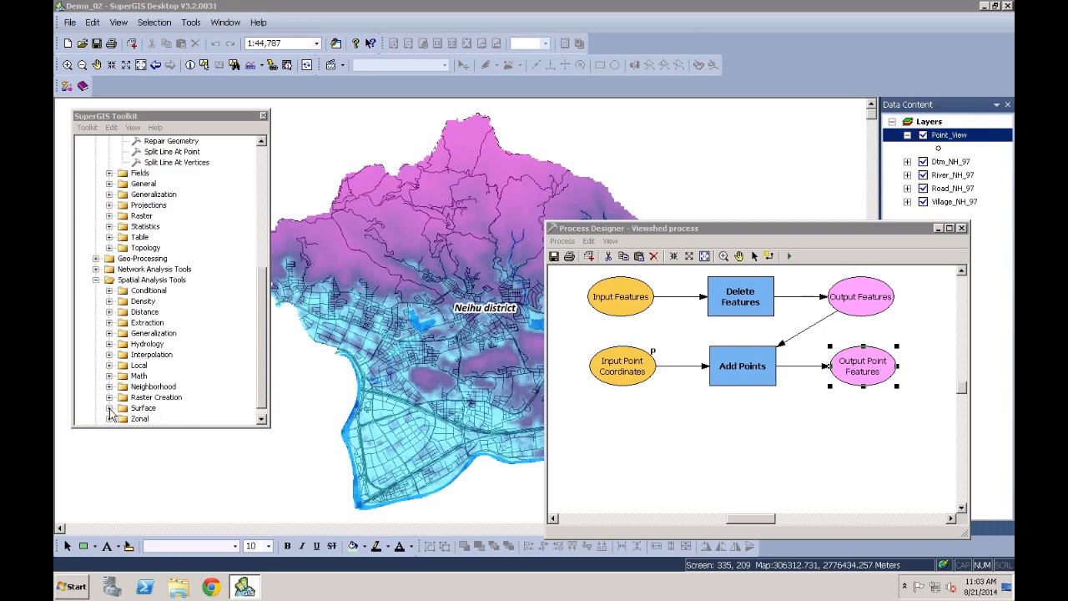
scroll(117, 405, "down", 1)
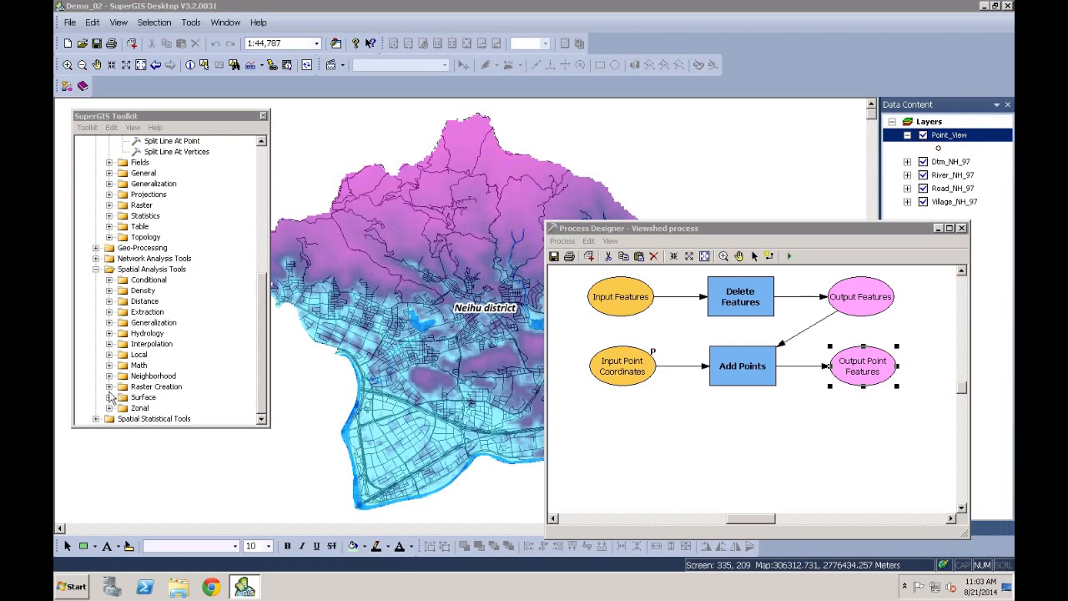
left_click(109, 398)
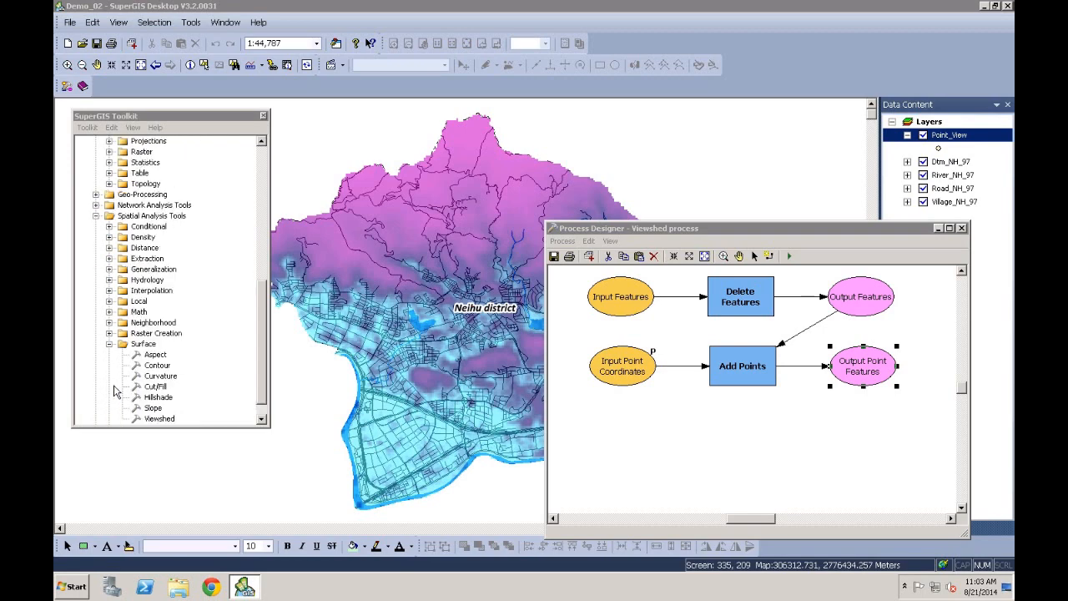
left_click(145, 347)
scroll(143, 351, "down", 2)
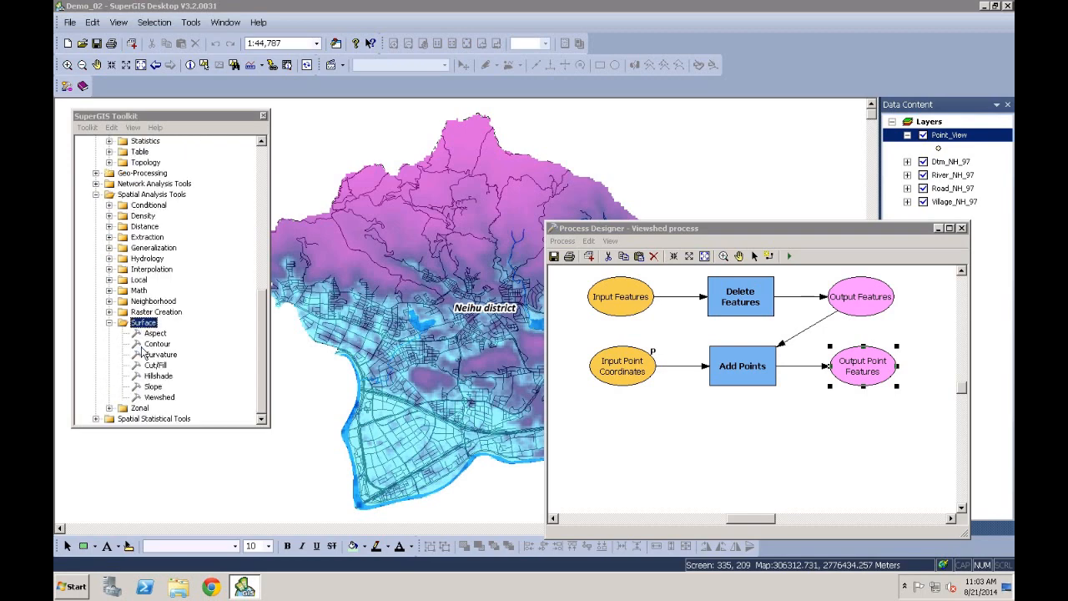
left_click_drag(157, 403, 747, 460)
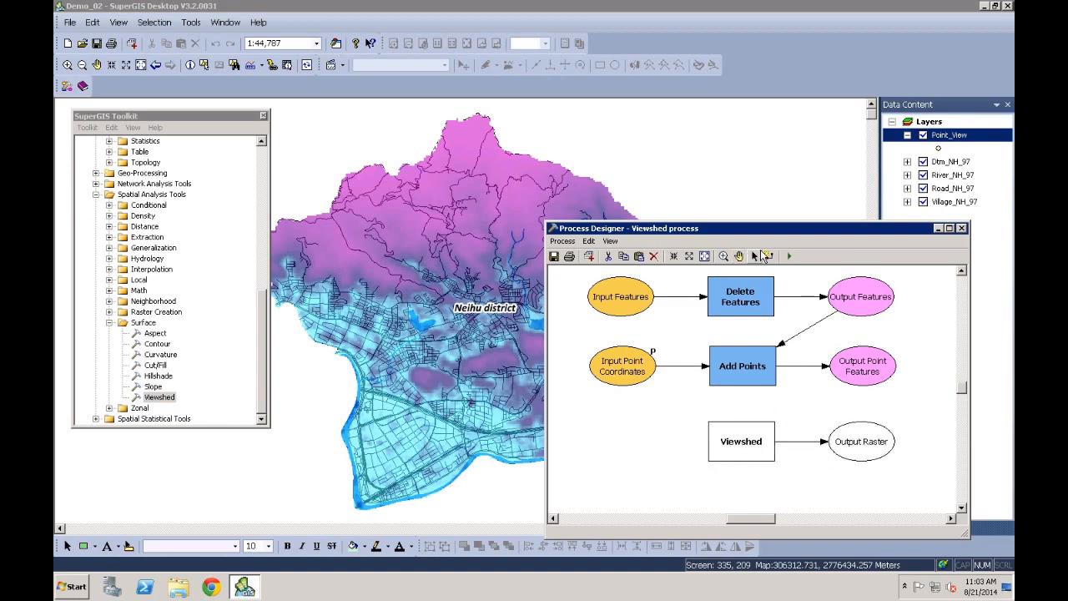
mouse_move(876, 359)
left_mouse_down()
mouse_move(763, 425)
mouse_move(755, 419)
left_mouse_up()
left_click(746, 433)
Make Input Surface a parameter of the Viewshed tool and set it to Dtm_NH_97.
right_click(739, 447)
mouse_move(798, 473)
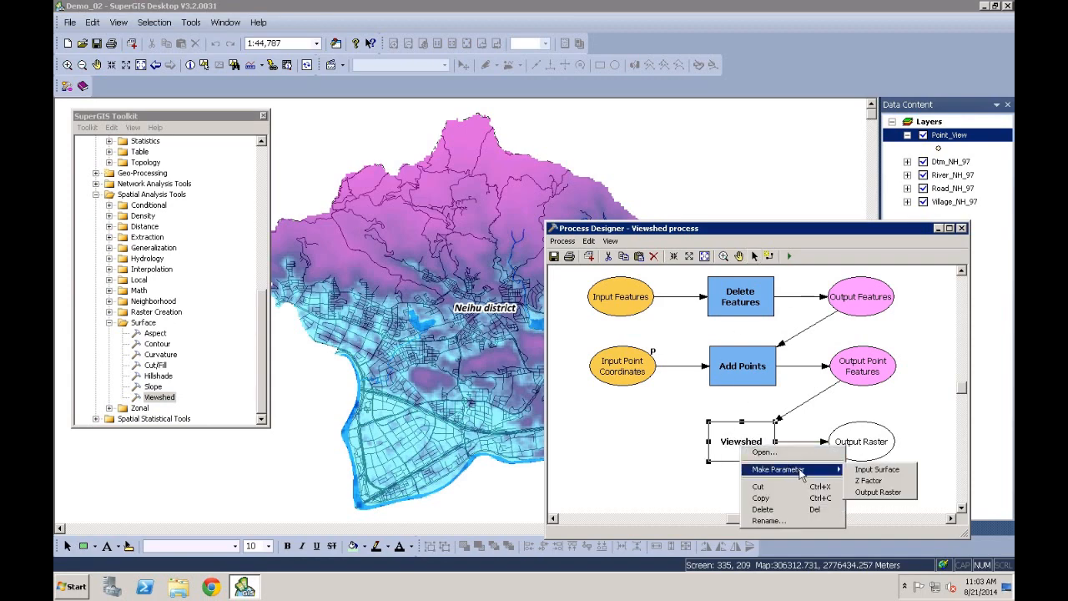
left_click(892, 474)
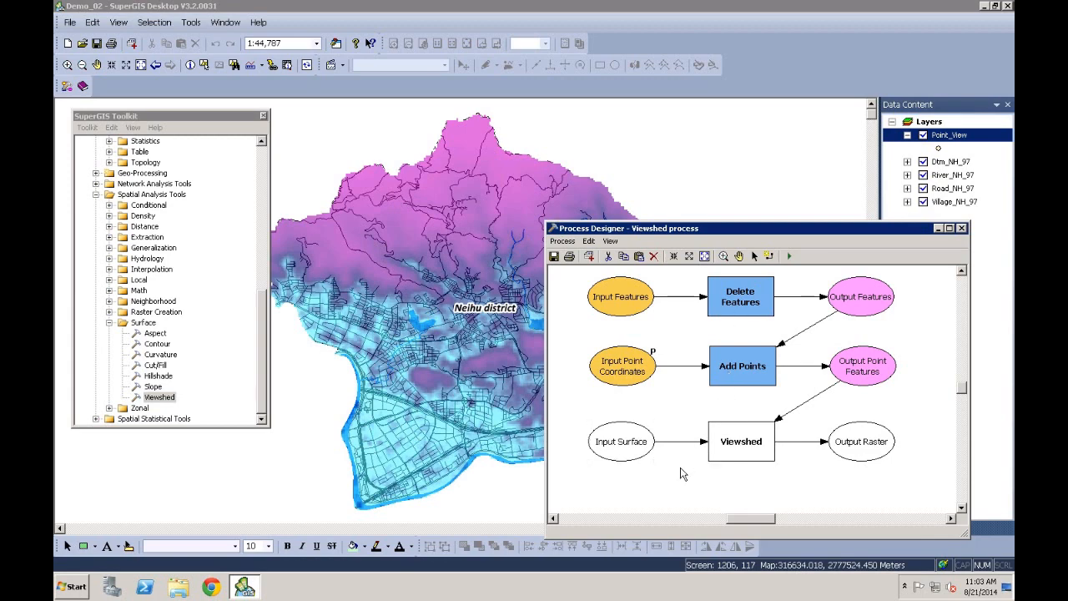
double_click(618, 447)
left_click(810, 321)
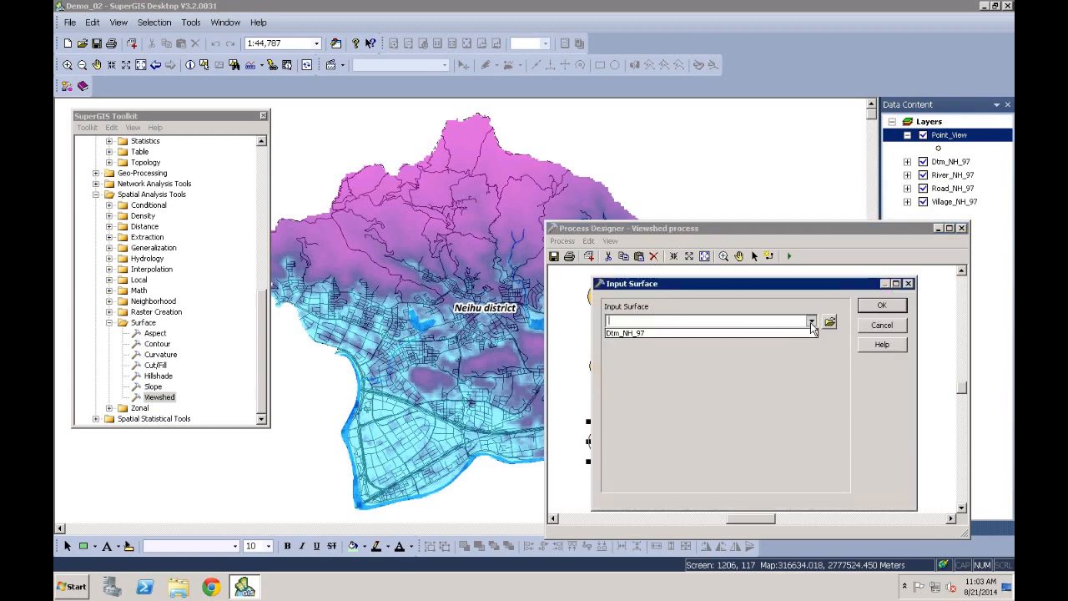
left_click(674, 332)
left_click(656, 320)
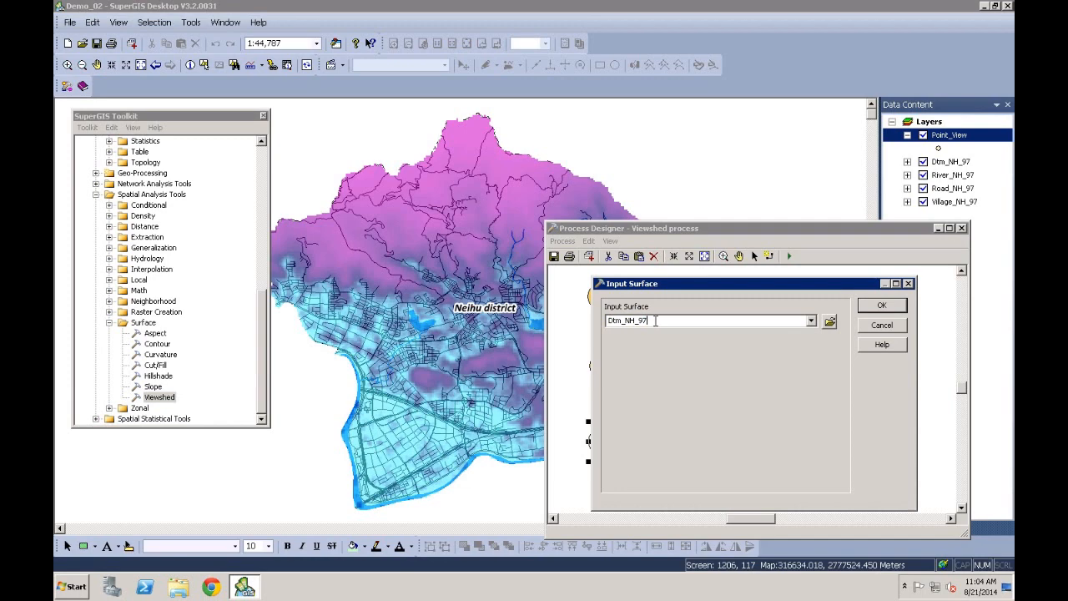
left_click(882, 305)
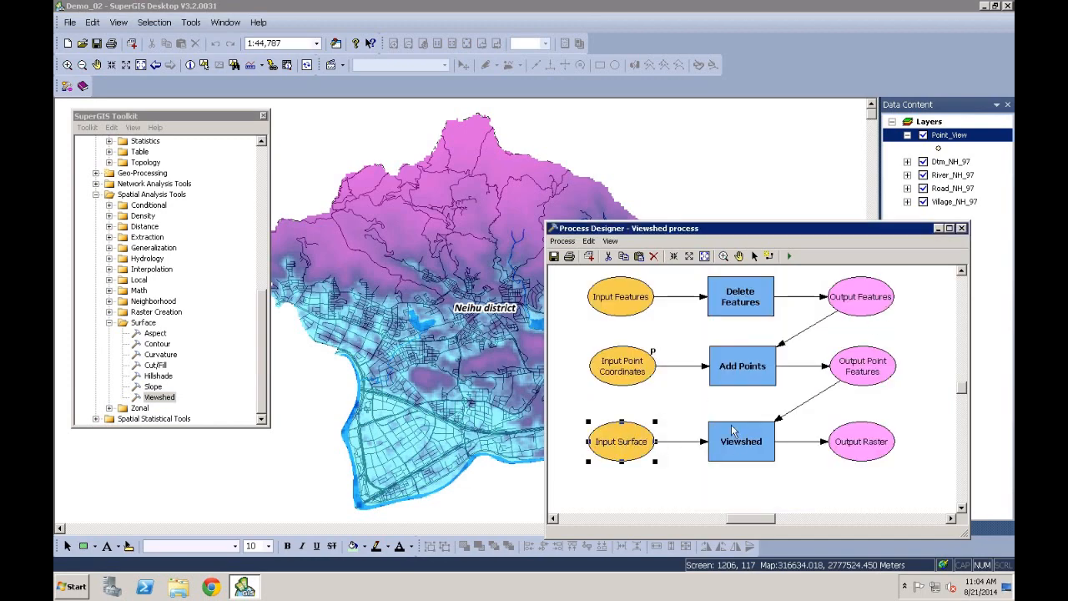
left_click(800, 468)
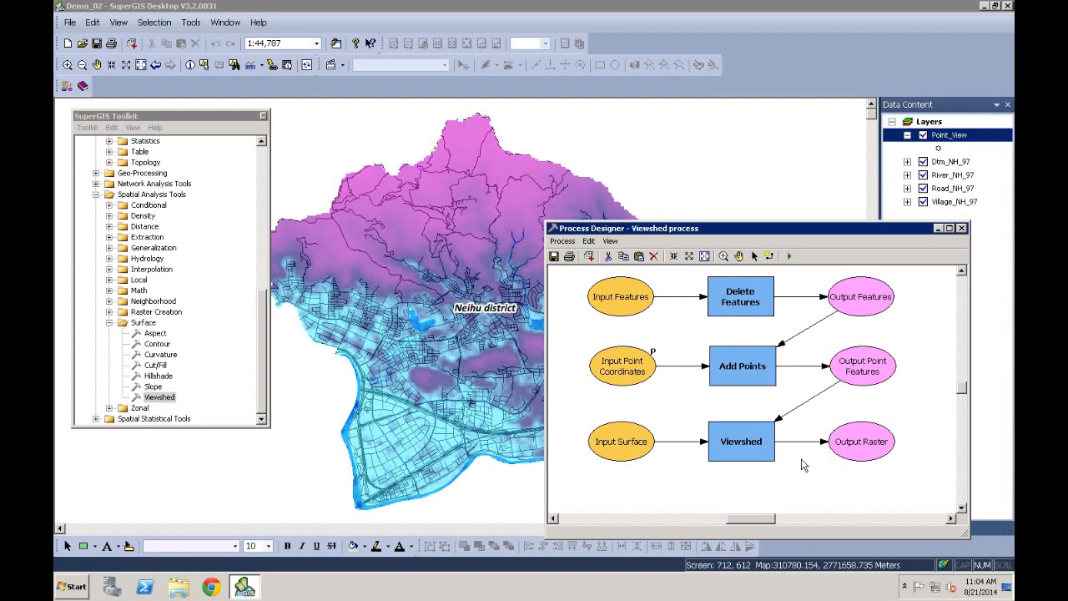
Set the Viewshed's Output Raster to display as a process result and run the process.
scroll(801, 447, "down", 1)
scroll(826, 369, "up", 1)
left_click_drag(722, 236, 758, 235)
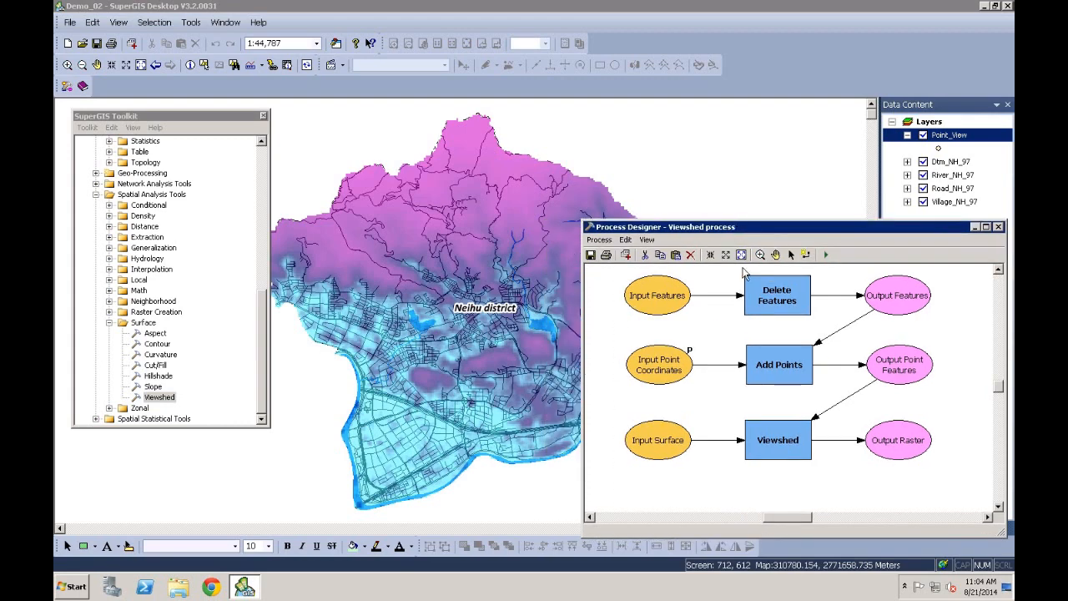
right_click(908, 442)
left_click(938, 456)
right_click(893, 443)
left_click(919, 492)
left_click(826, 255)
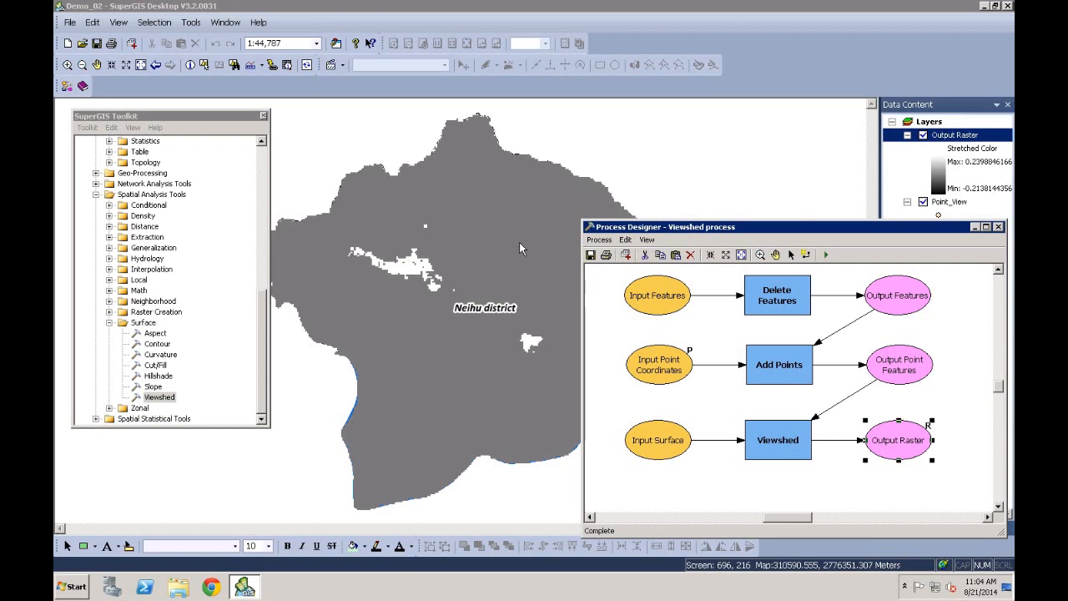
Remove the Output Raster layer from the map's layer list.
right_click(955, 136)
left_click(924, 161)
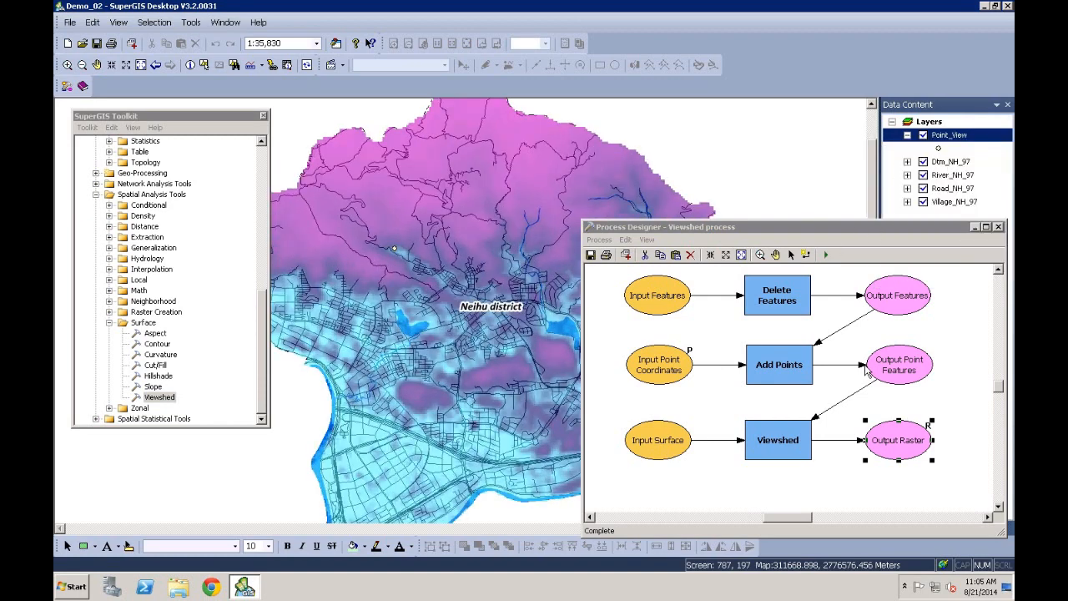
left_click(998, 506)
left_click(998, 506)
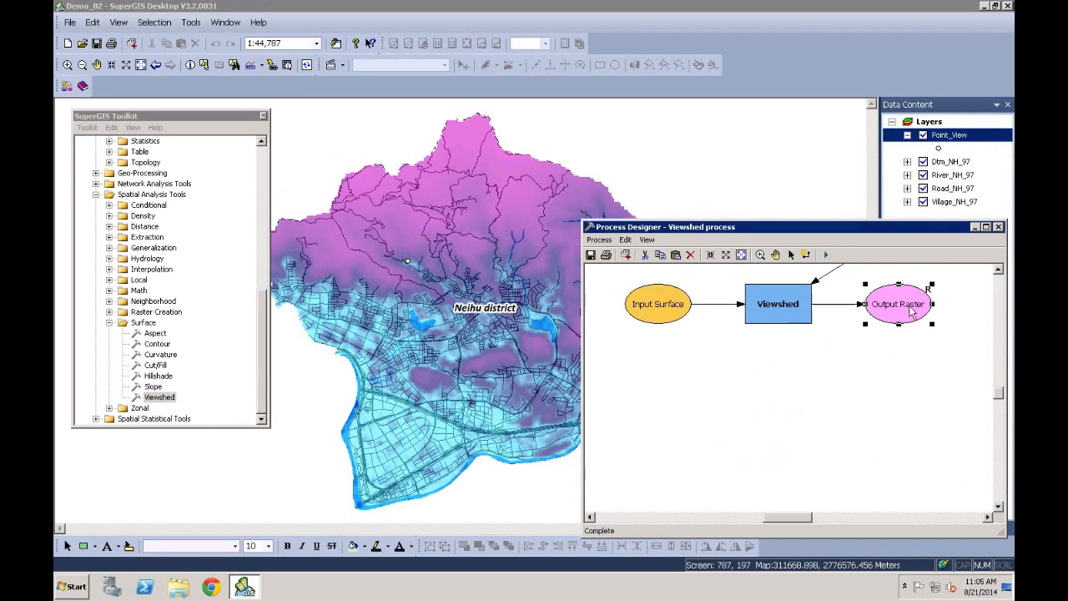
scroll(883, 321, "up", 3)
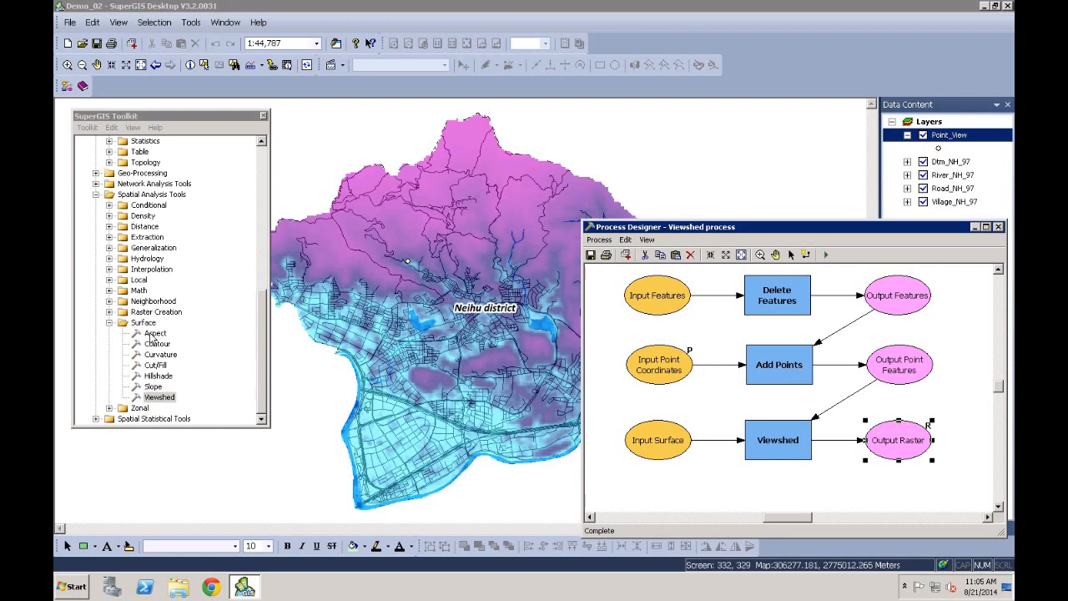
Add the Raster To Polygon conversion tool to the process below the Viewshed tool.
left_click(110, 322)
left_click(98, 270)
scroll(121, 266, "up", 4)
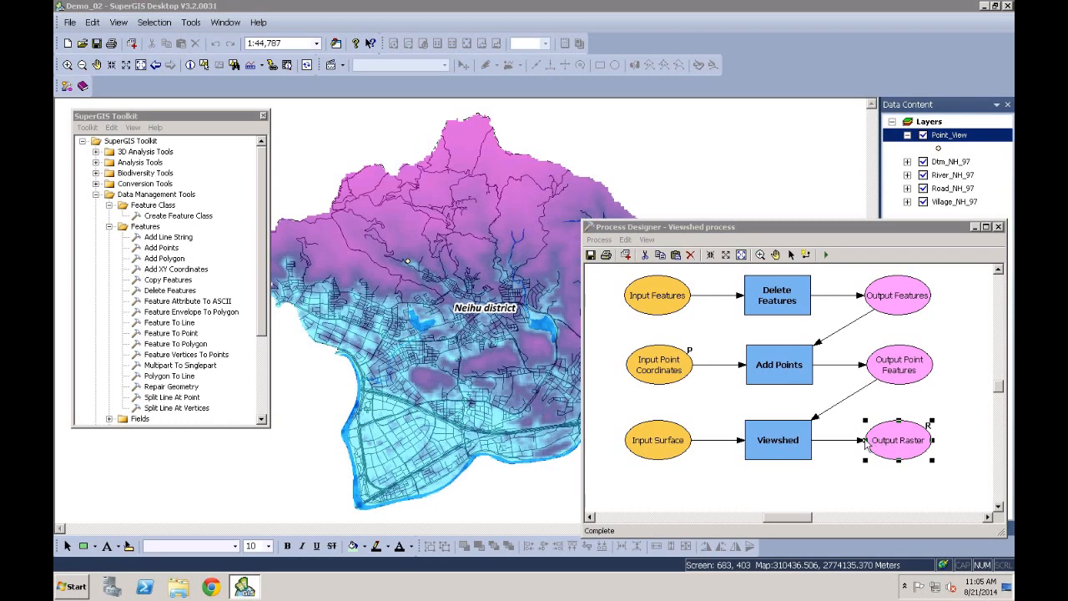
scroll(865, 441, "down", 1)
left_click(828, 473)
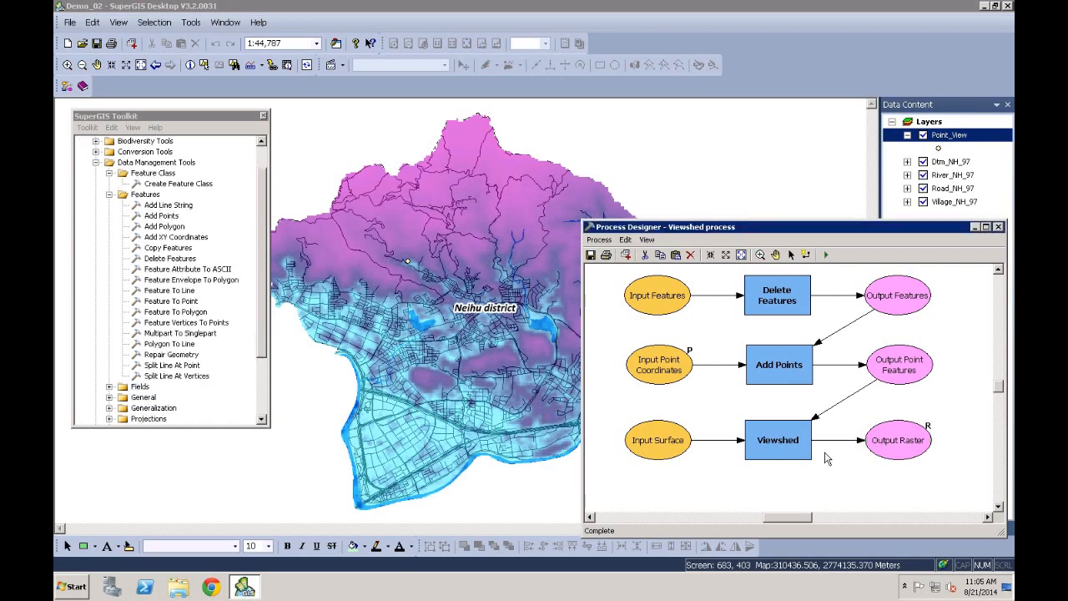
scroll(826, 458, "down", 3)
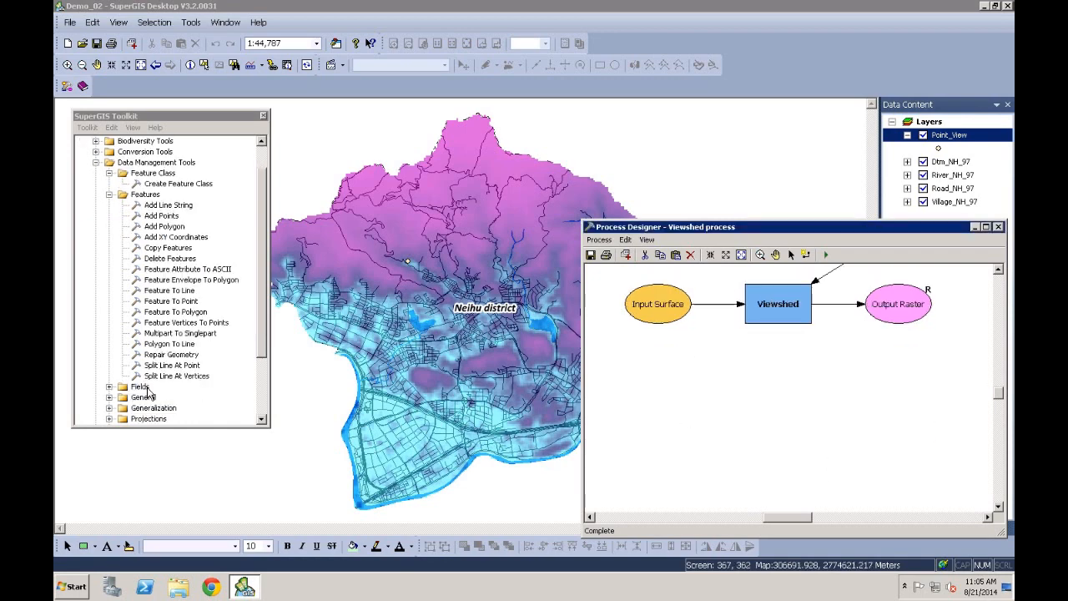
left_click(96, 162)
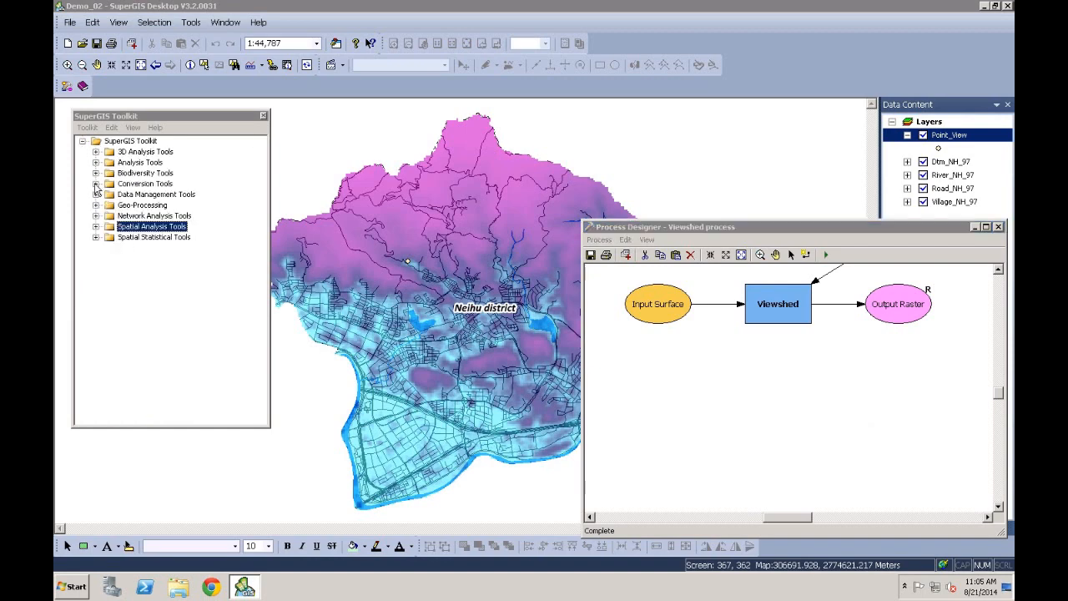
left_click(96, 184)
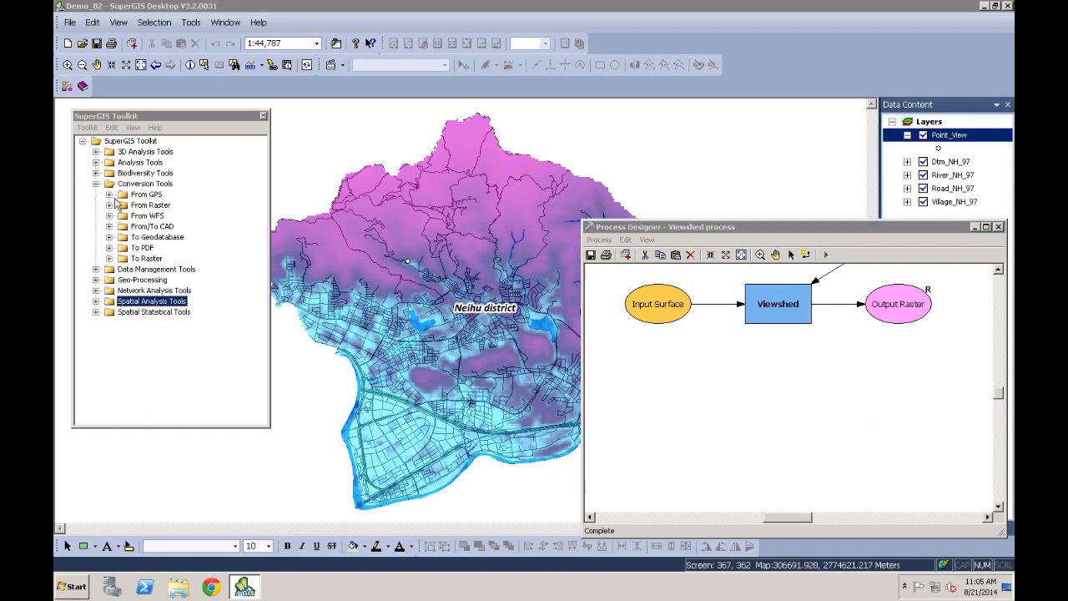
left_click(109, 205)
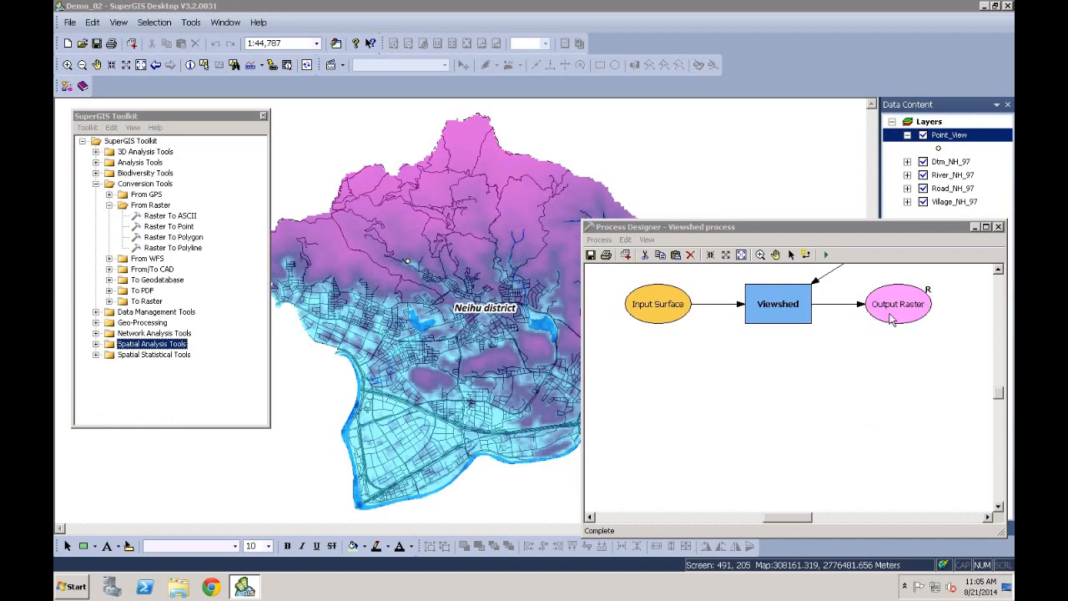
left_click_drag(190, 242, 784, 397)
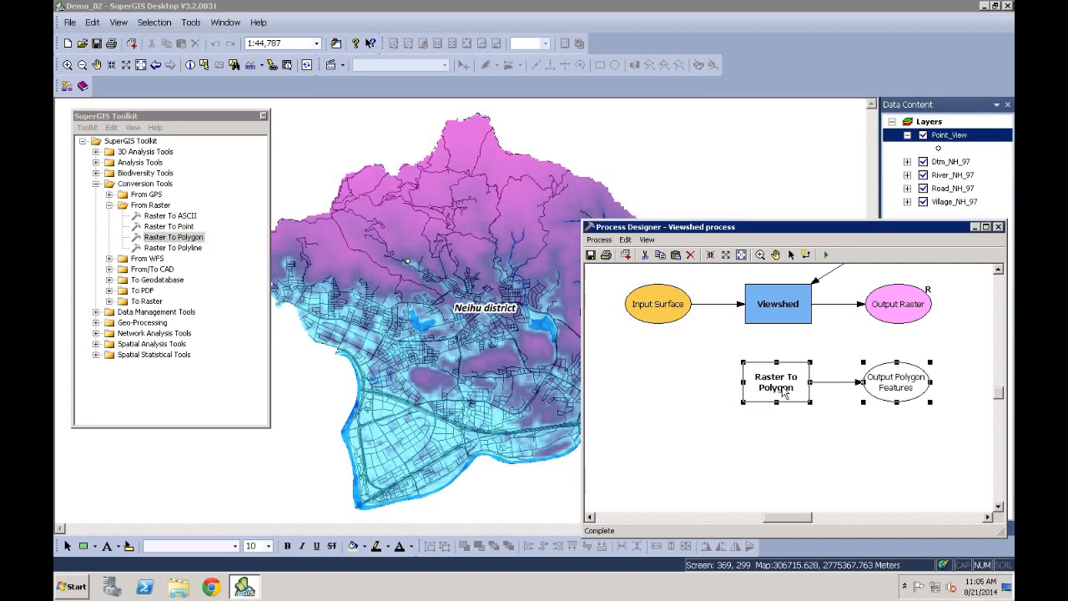
Connect the Viewshed's Output Raster to the Raster To Polygon tool.
left_click(805, 256)
left_click_drag(897, 311, 796, 382)
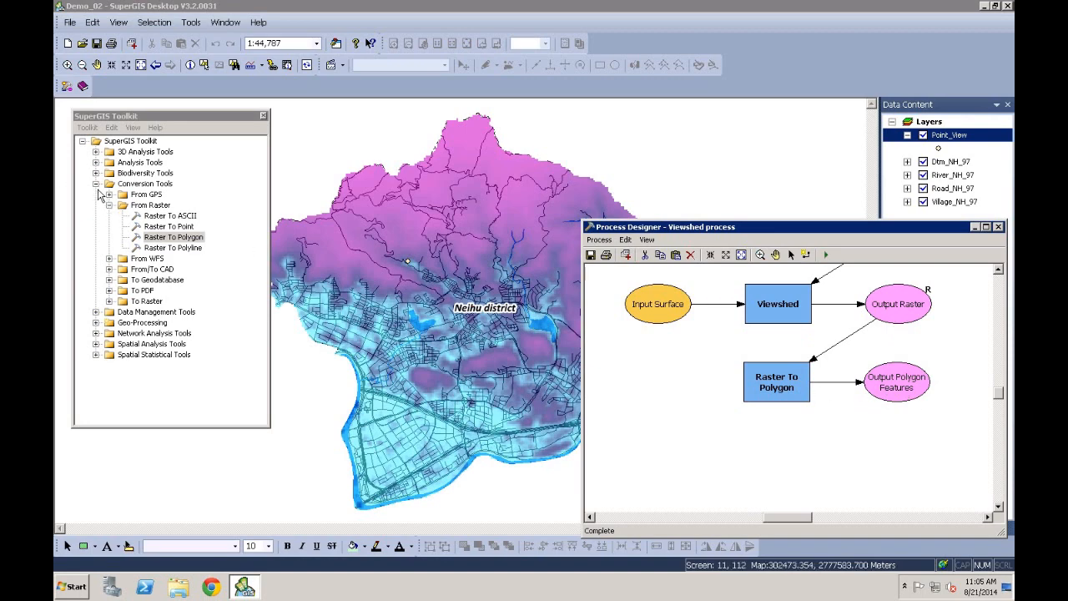
left_click(96, 184)
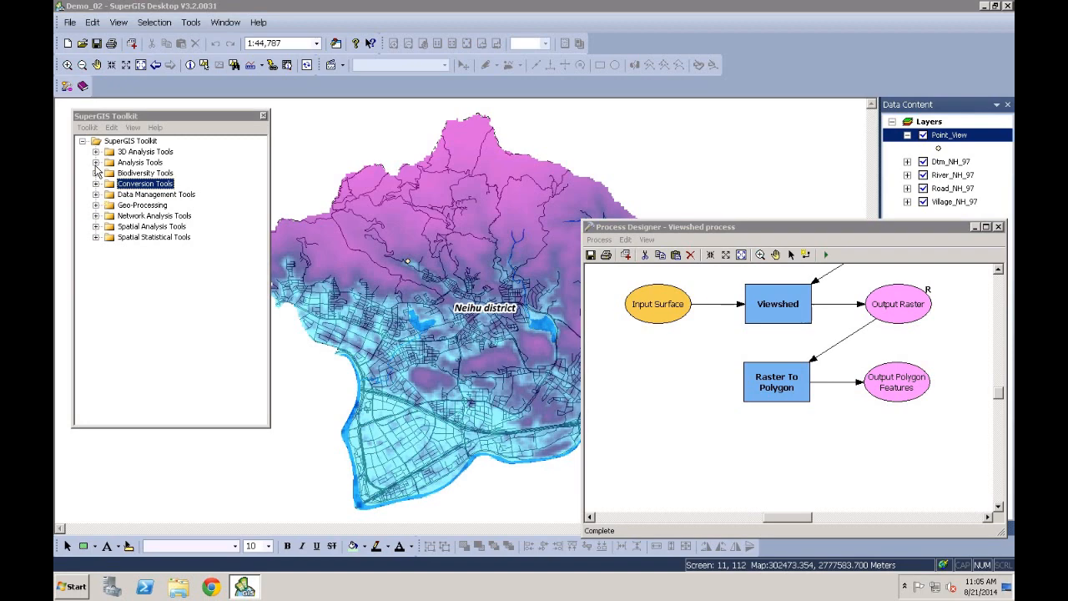
Add the Select tool from the Extract analysis tools to the process, below the Raster To Polygon tool.
left_click(96, 162)
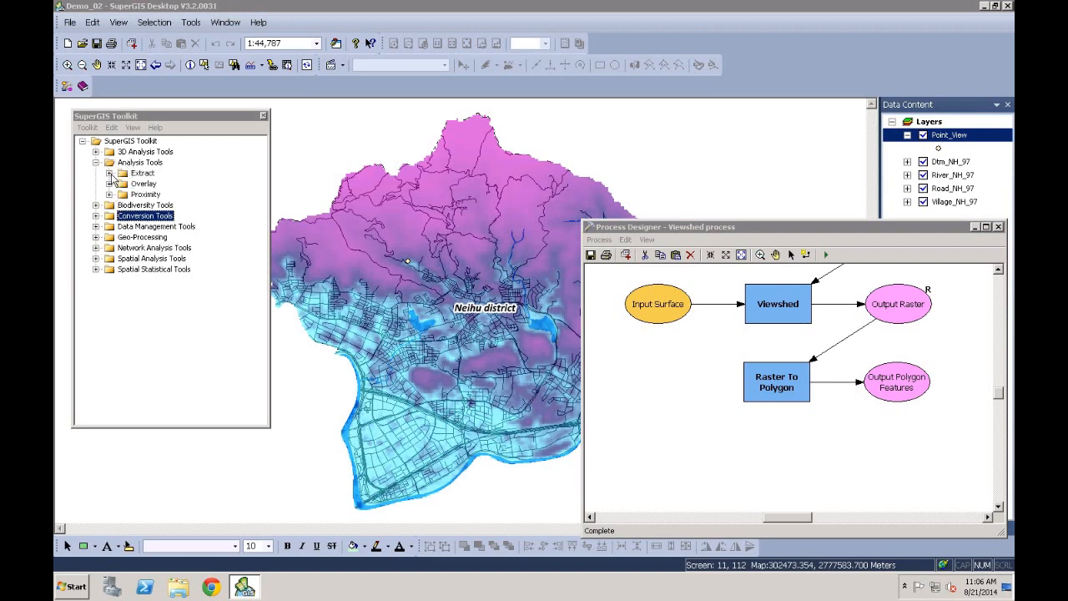
left_click(109, 174)
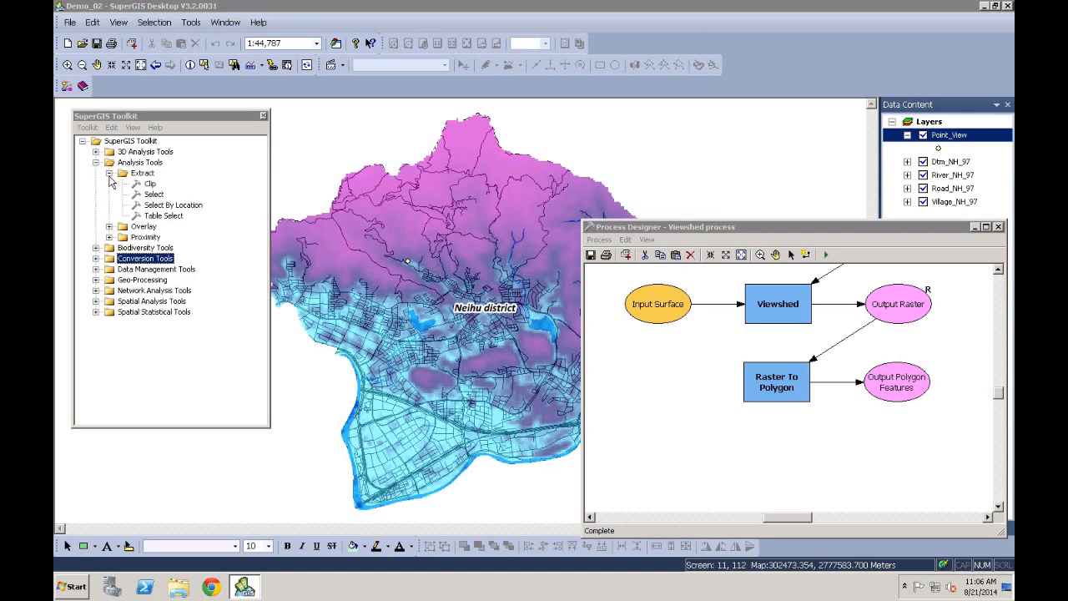
left_click(155, 194)
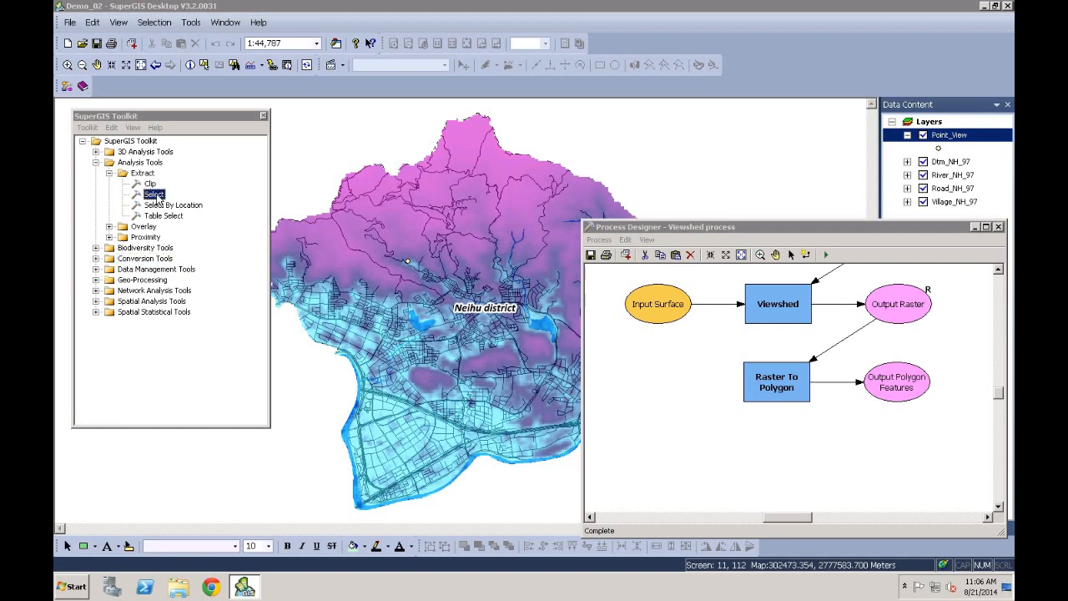
left_click_drag(158, 197, 779, 464)
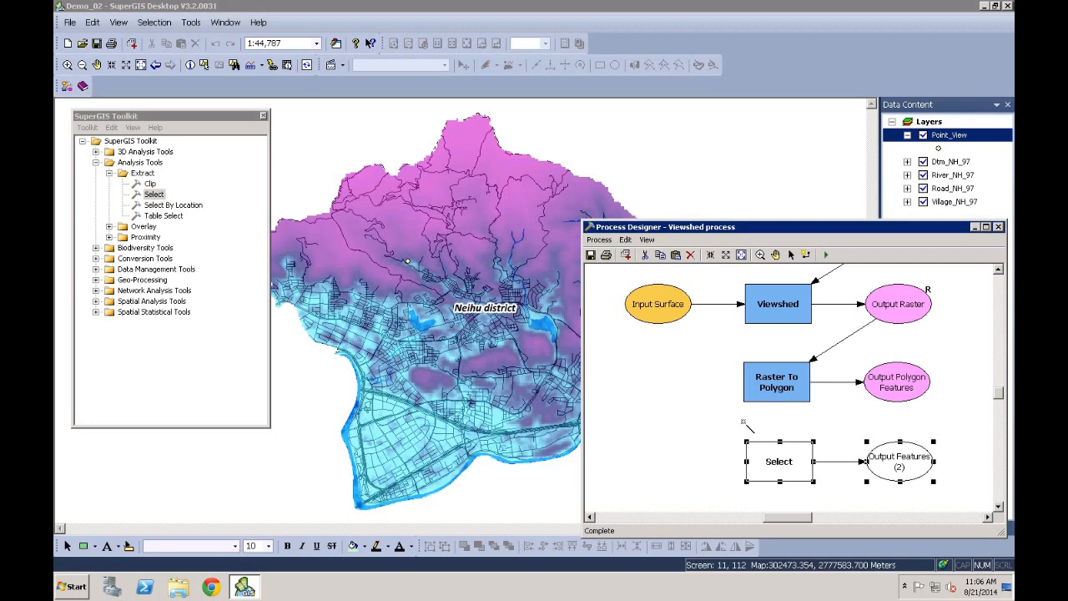
Connect the Output Polygon Features element to the Select tool.
left_click_drag(878, 394, 785, 462)
left_click(790, 255)
left_click(805, 413)
Make Expression a parameter element of the Select tool and set its expression to [Value]=1.
right_click(790, 457)
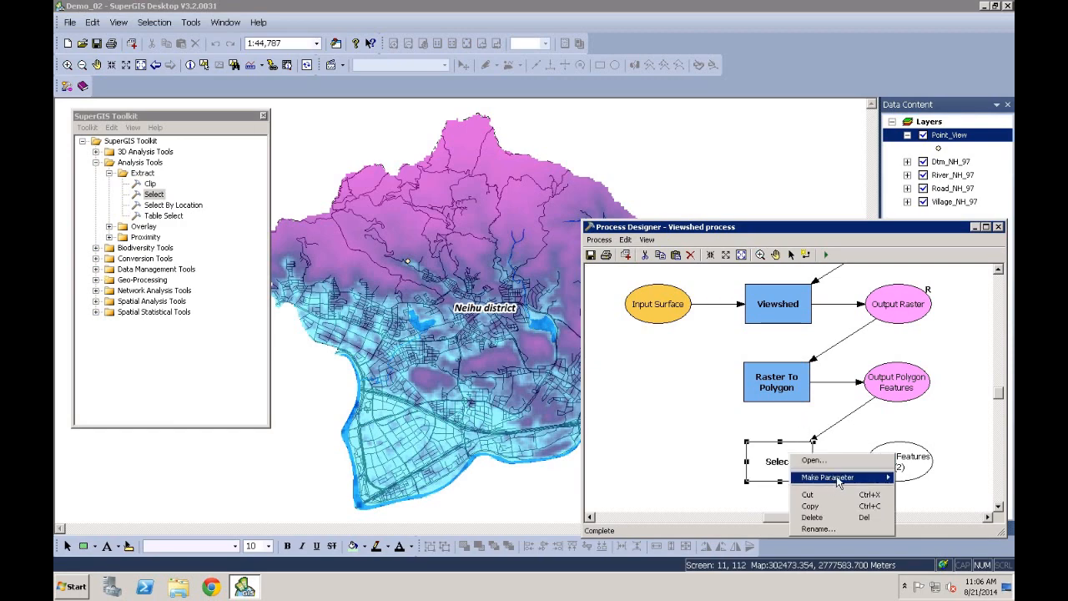
mouse_move(839, 480)
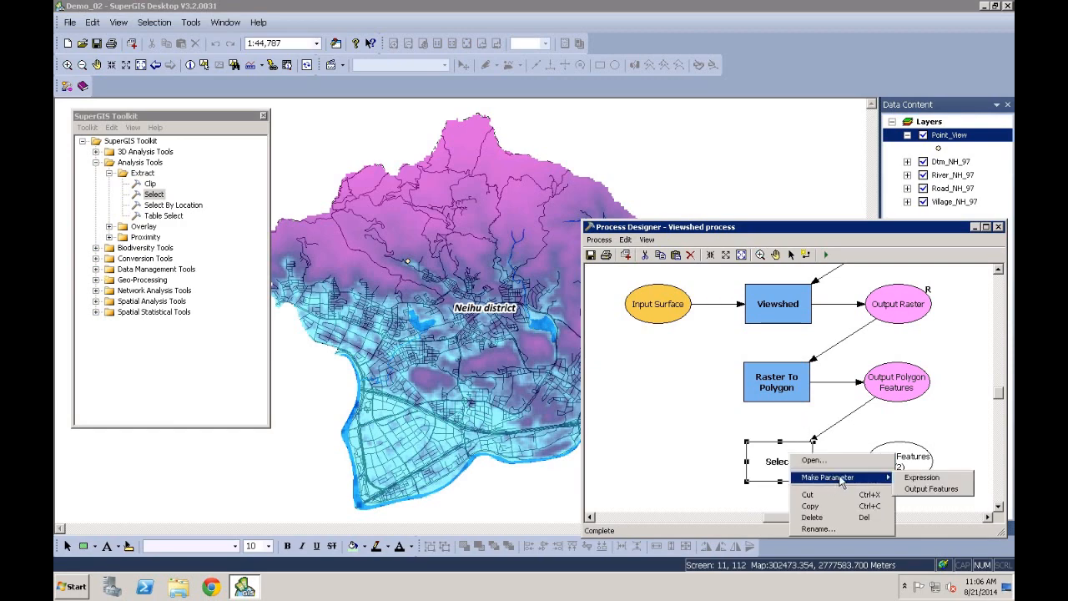
left_click(946, 480)
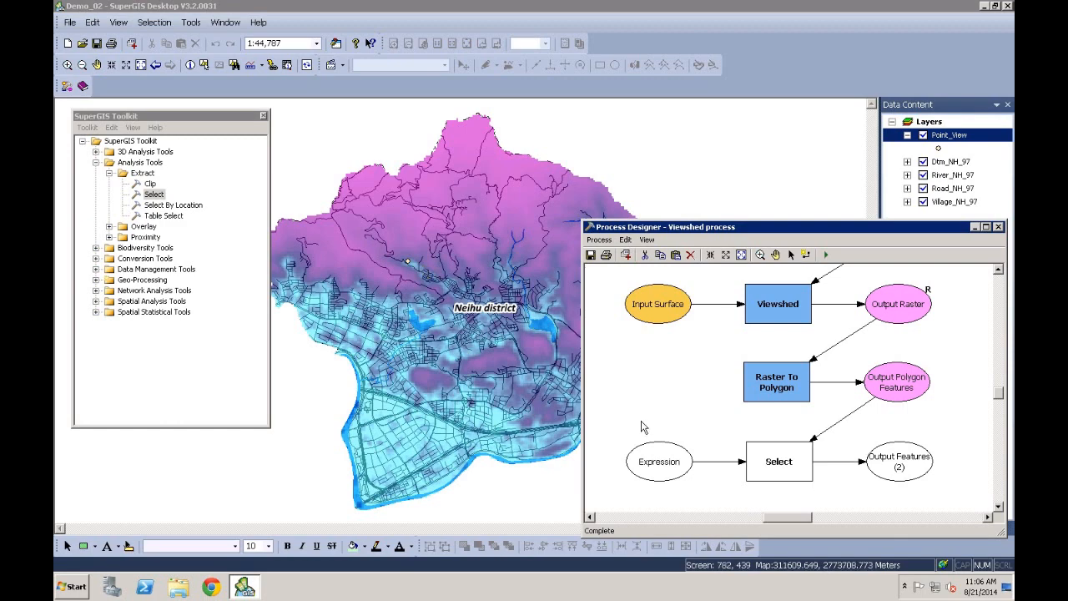
double_click(658, 464)
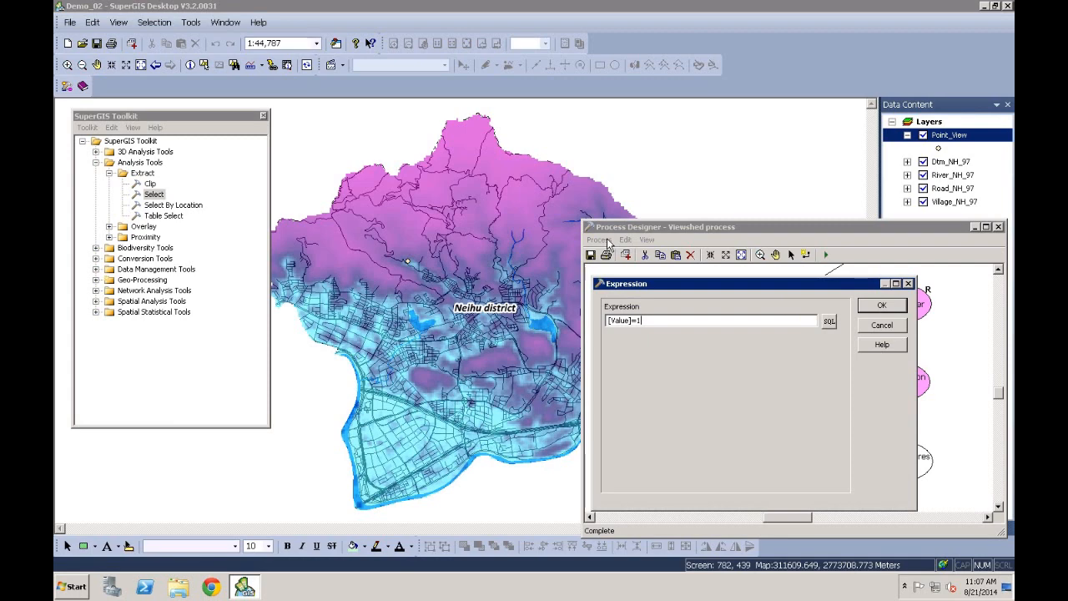
left_click(868, 312)
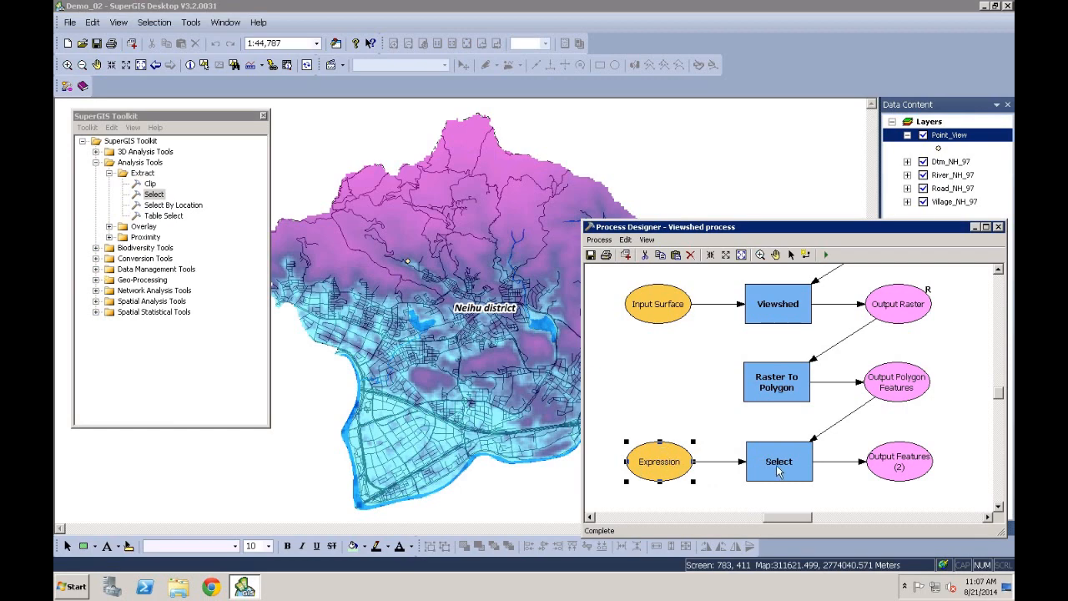
Make the Select tool's Output Features (2) a displayed process result and turn off display of the Viewshed's Output Raster.
scroll(890, 402, "up", 3)
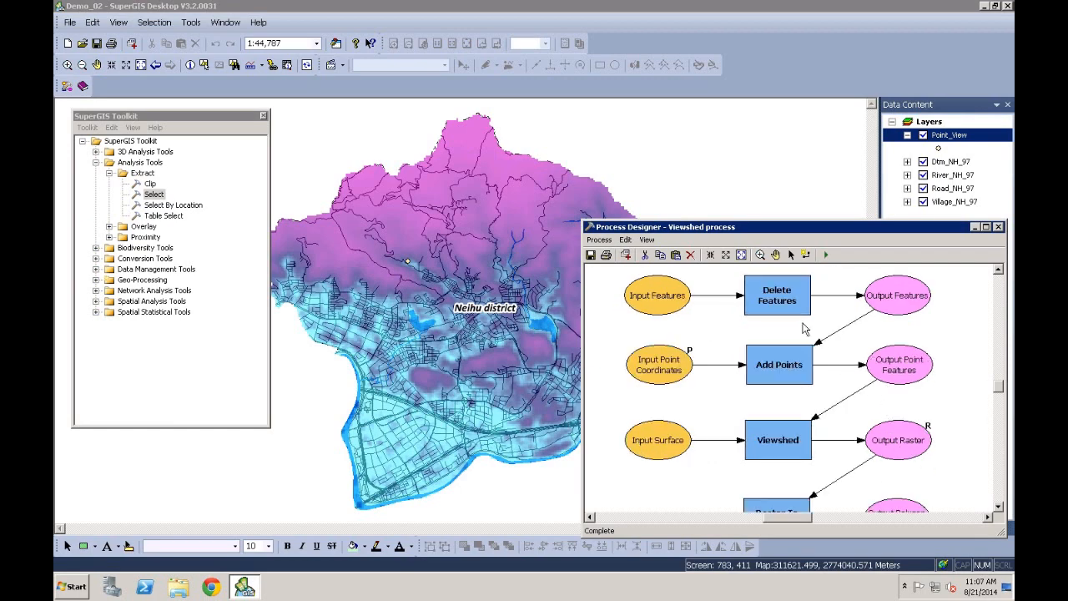
left_click(741, 254)
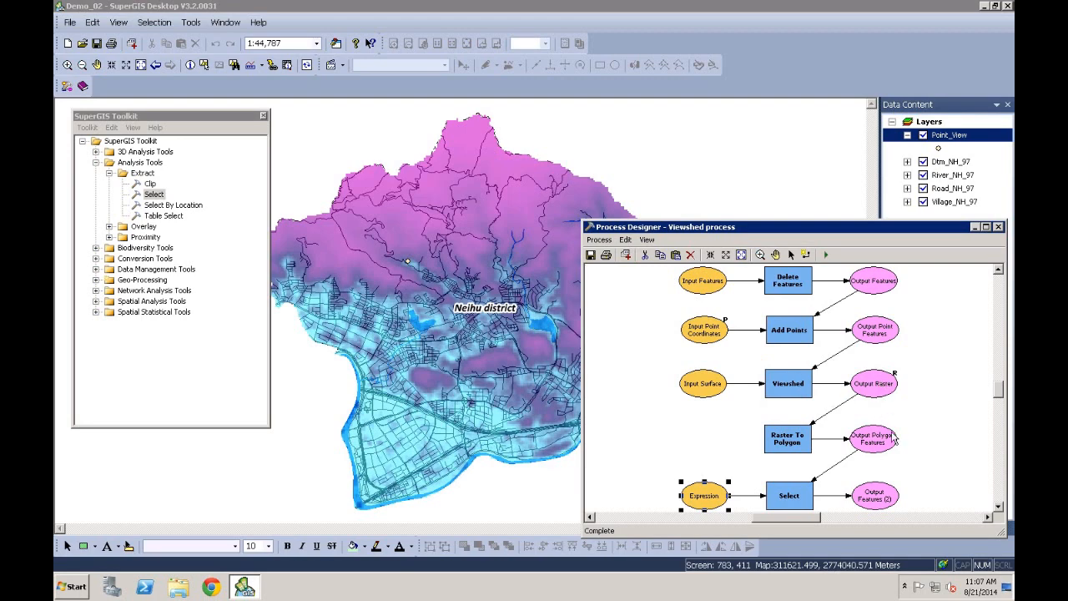
right_click(880, 492)
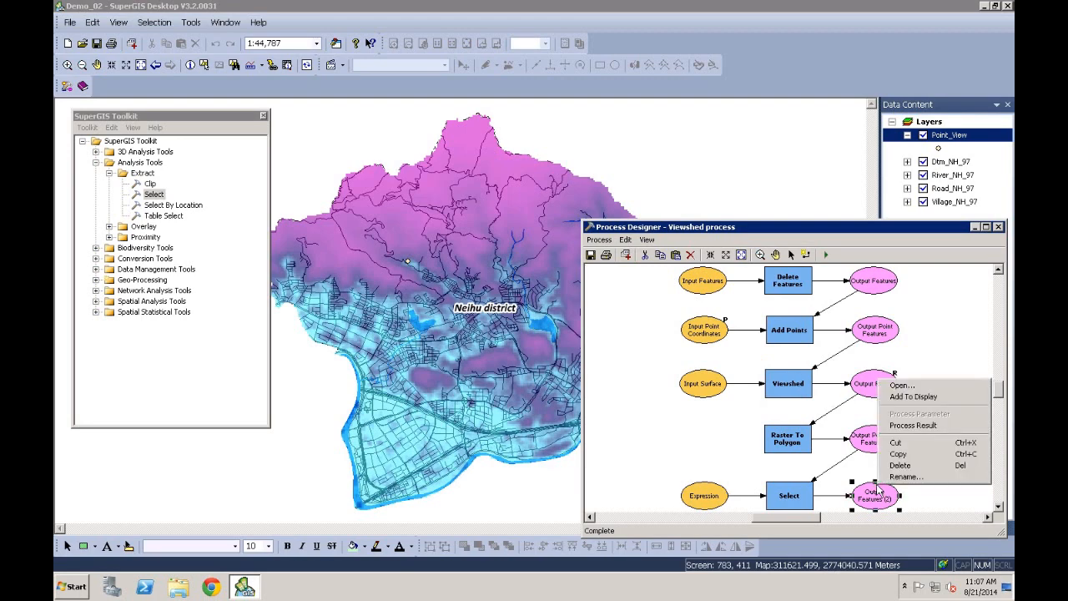
left_click(928, 428)
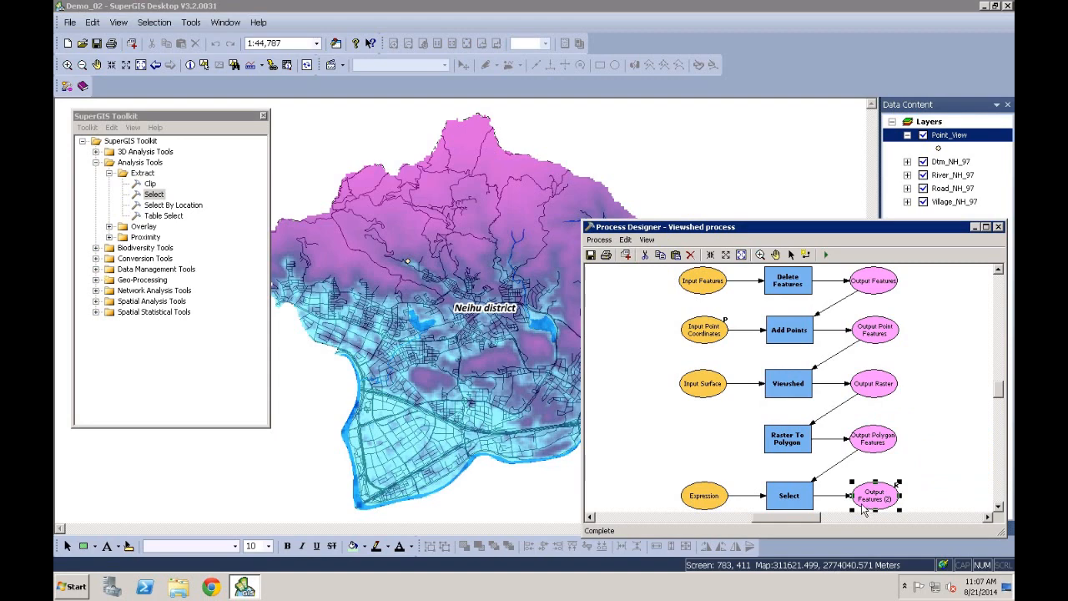
right_click(881, 502)
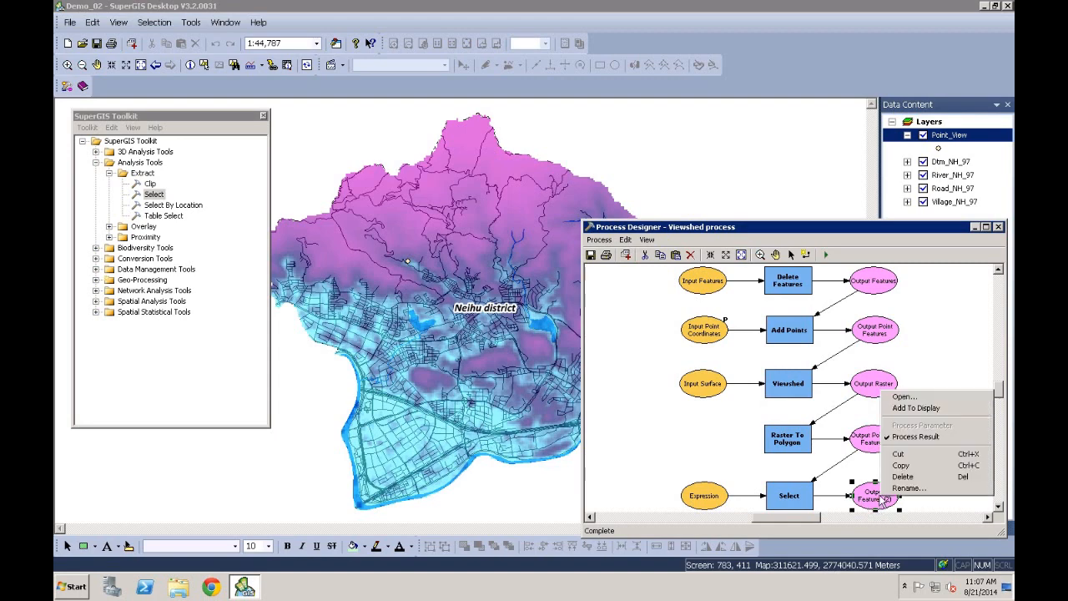
left_click(938, 408)
right_click(886, 390)
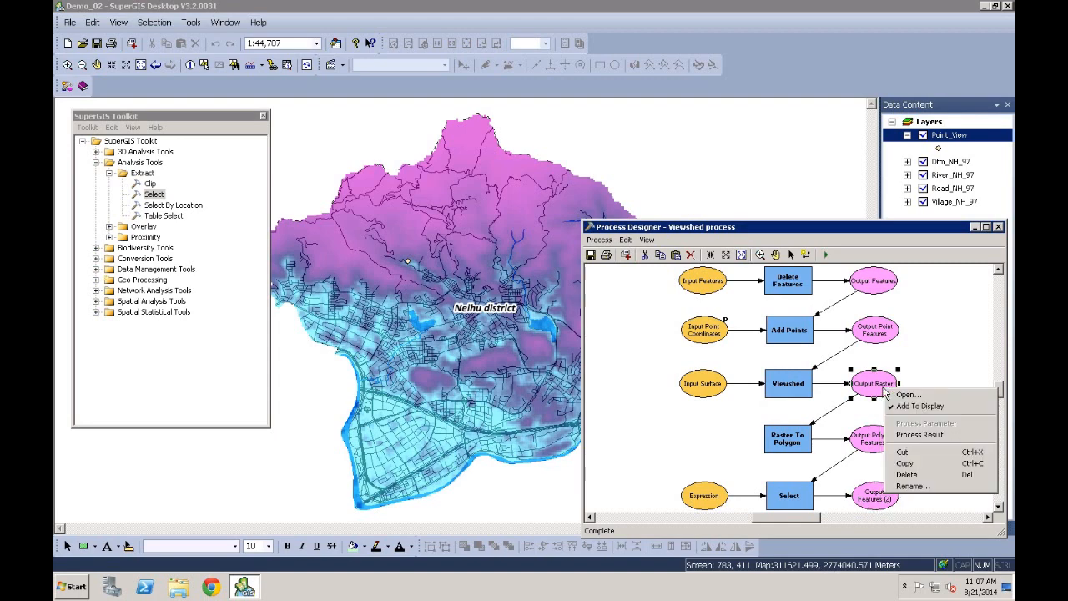
left_click(929, 407)
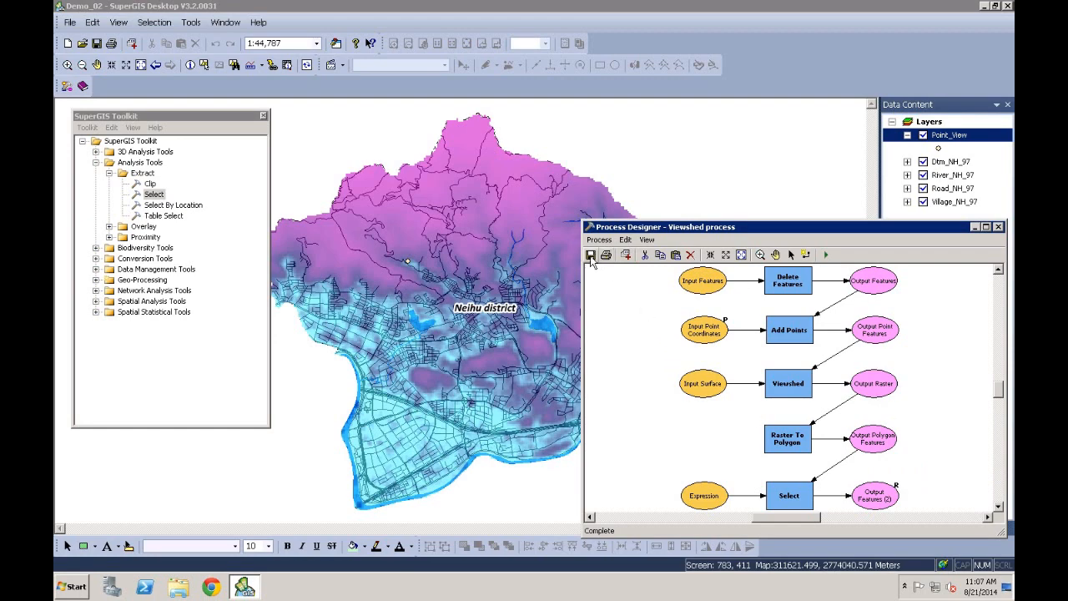
Run the process and move the Point_View layer above the Output Features layer.
left_click(826, 254)
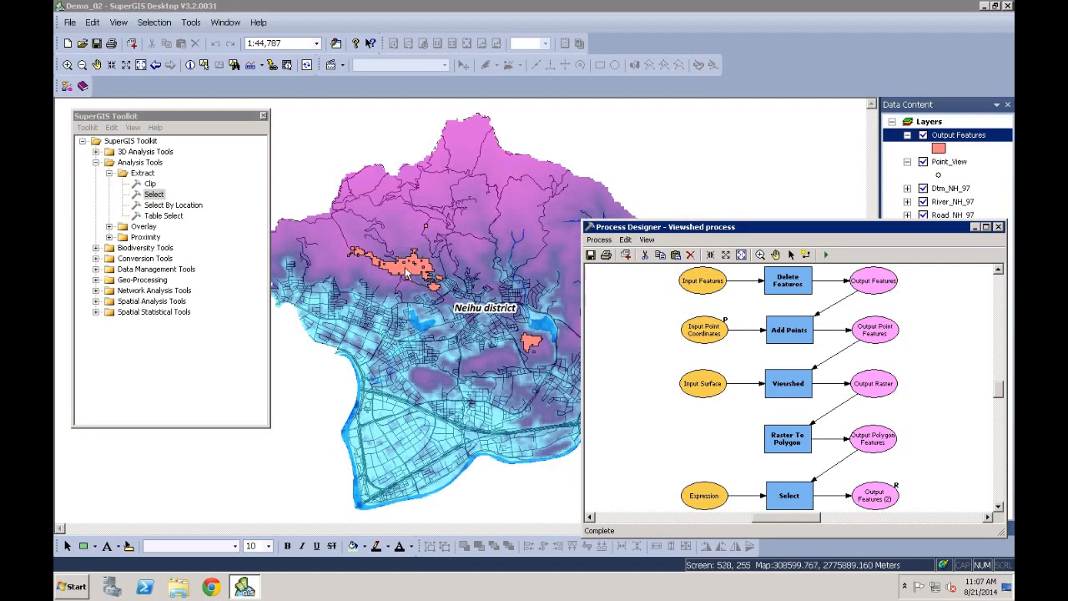
left_click(951, 162)
left_click_drag(973, 138, 967, 134)
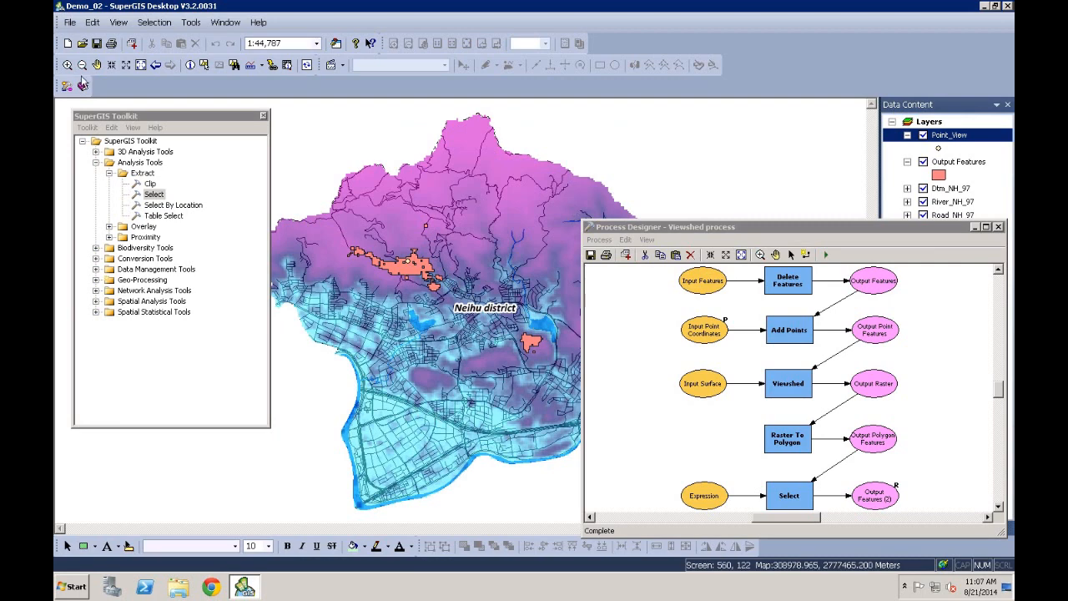
left_click(70, 23)
left_click(107, 102)
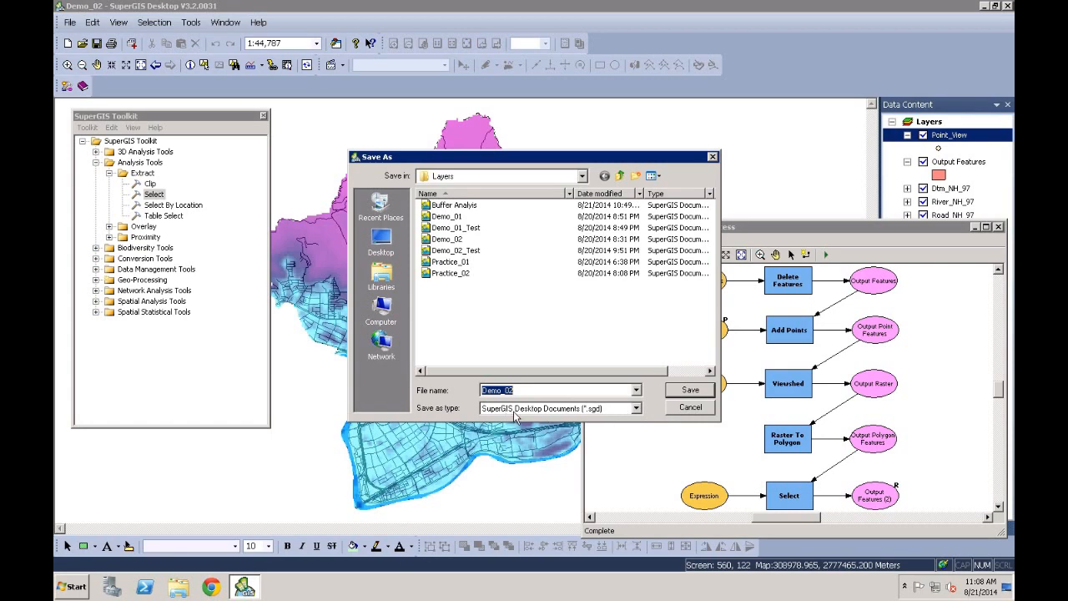
left_click(689, 407)
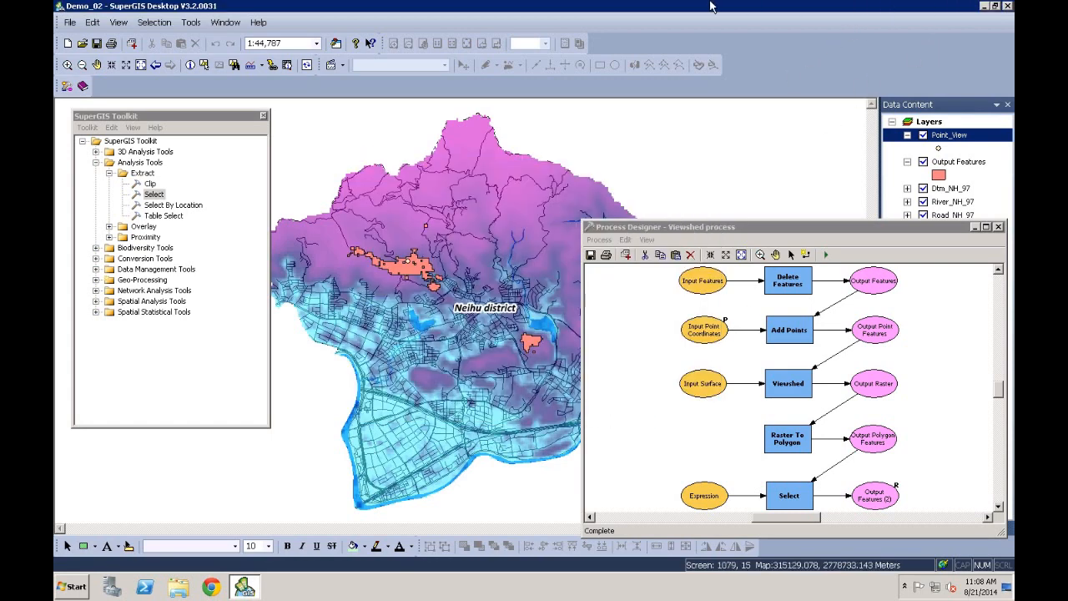
Leave the remote desktop session and switch to SuperGIS Server Manager in Chrome.
mouse_move(711, 5)
left_click(671, 6)
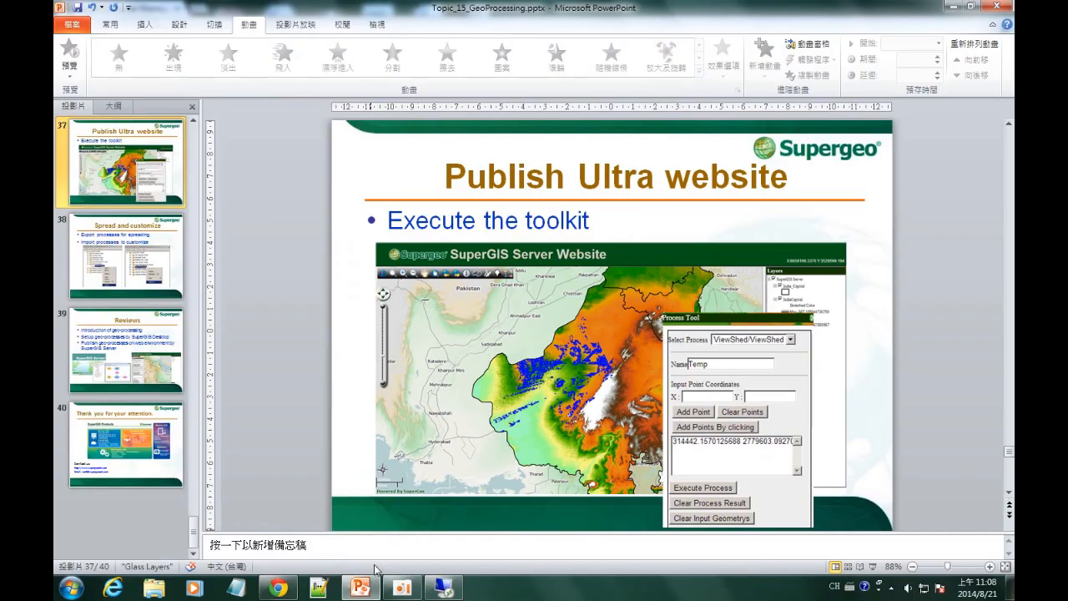
left_click(278, 588)
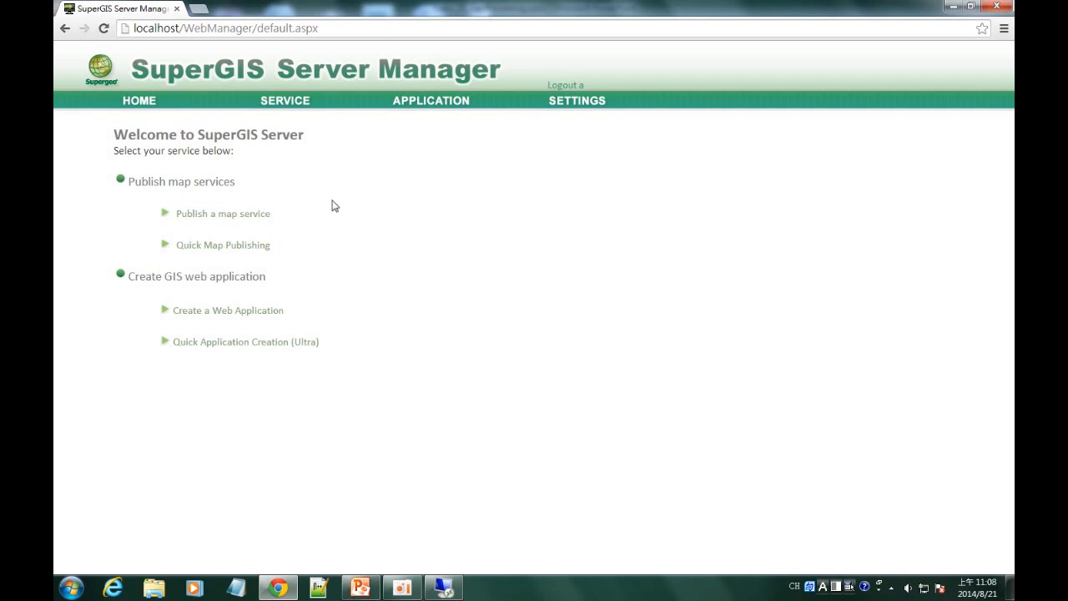
Start publishing a new map service with Viewshed as both its name and title.
left_click(234, 218)
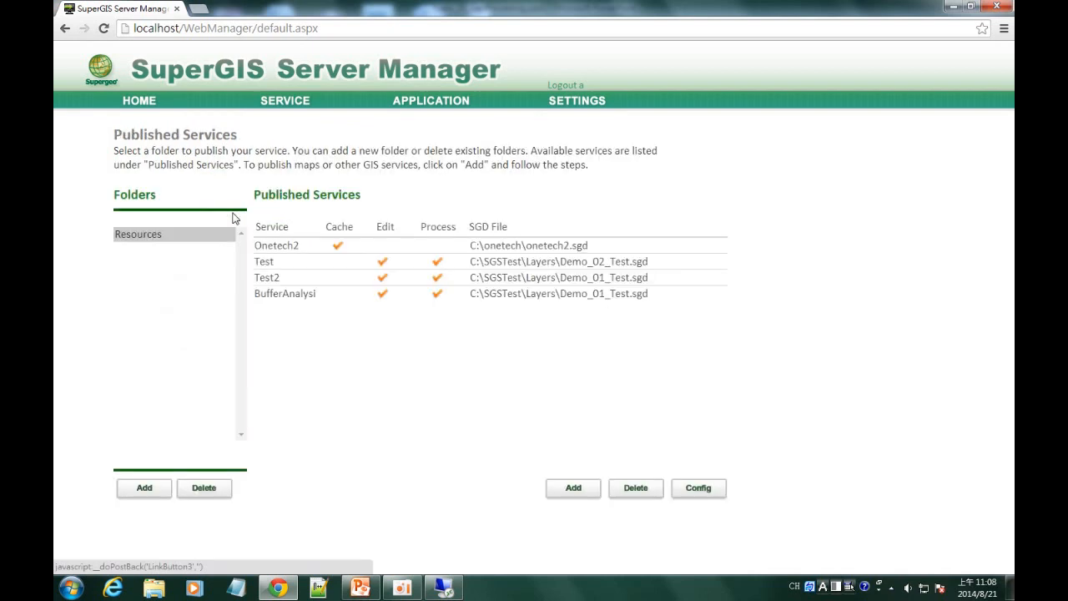
left_click(573, 489)
left_click(334, 187)
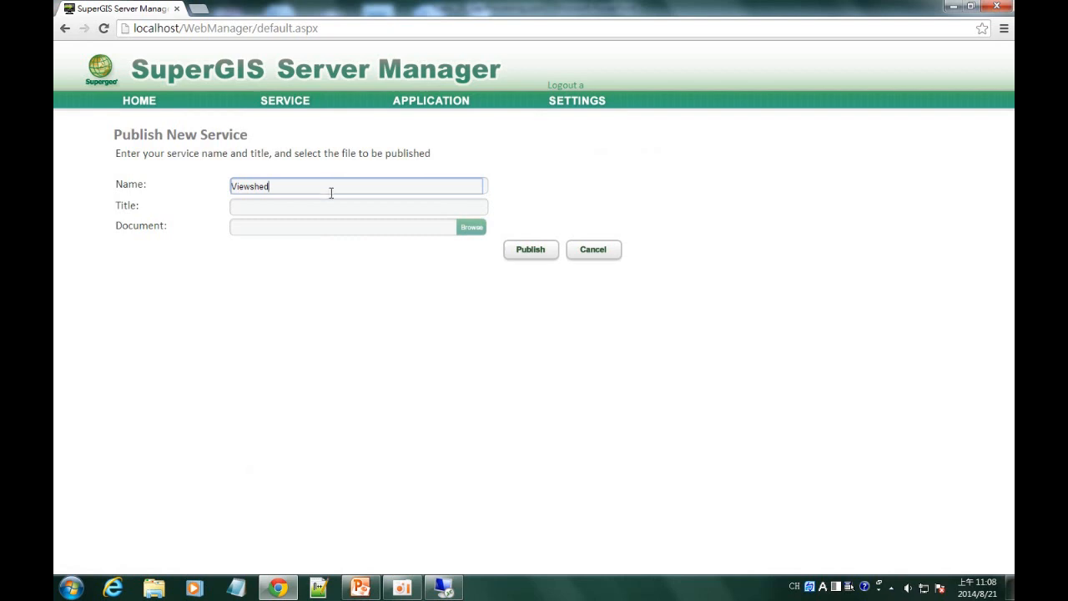
type("Viewshed")
key("ctrl+a")
key("ctrl+c")
left_click(267, 208)
key("ctrl+v")
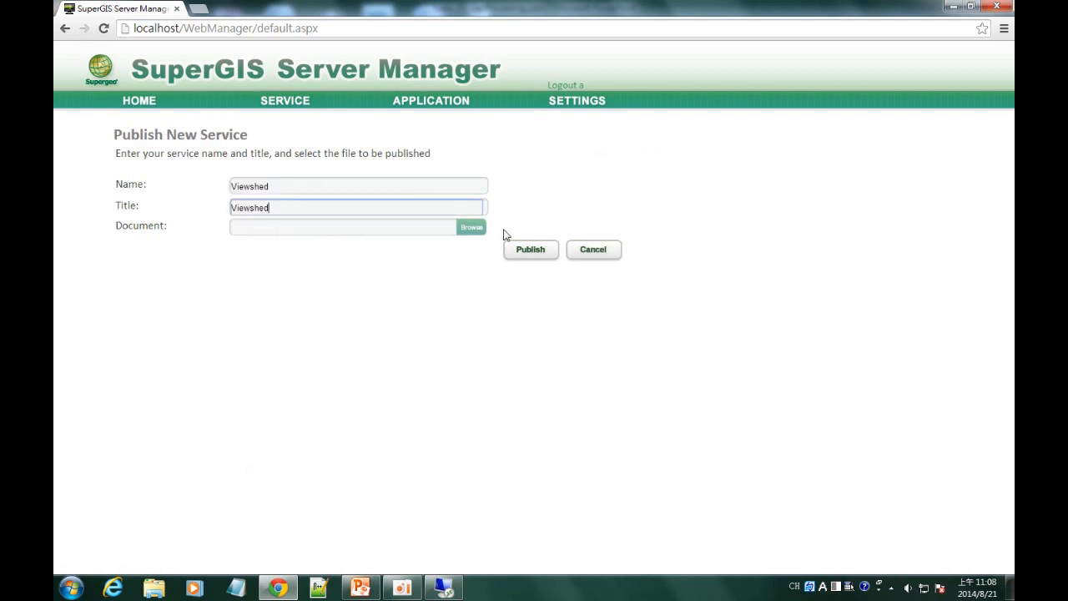
Choose C:\SGSTest\Layers\Demo_02_Test.sgd as the service's document and publish the service.
left_click(475, 227)
double_click(297, 208)
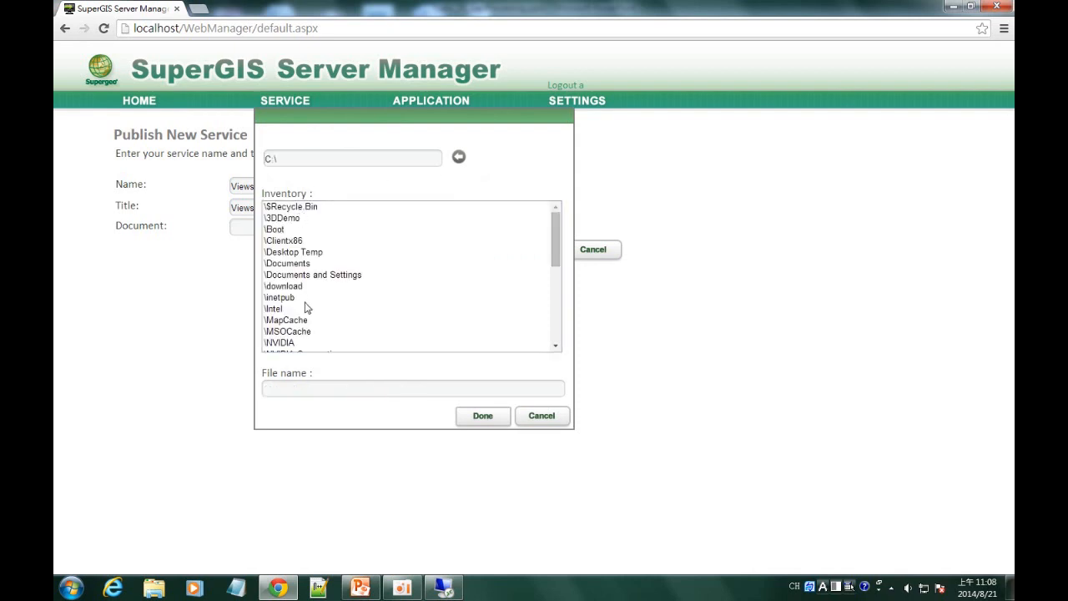
scroll(303, 308, "down", 4)
double_click(297, 333)
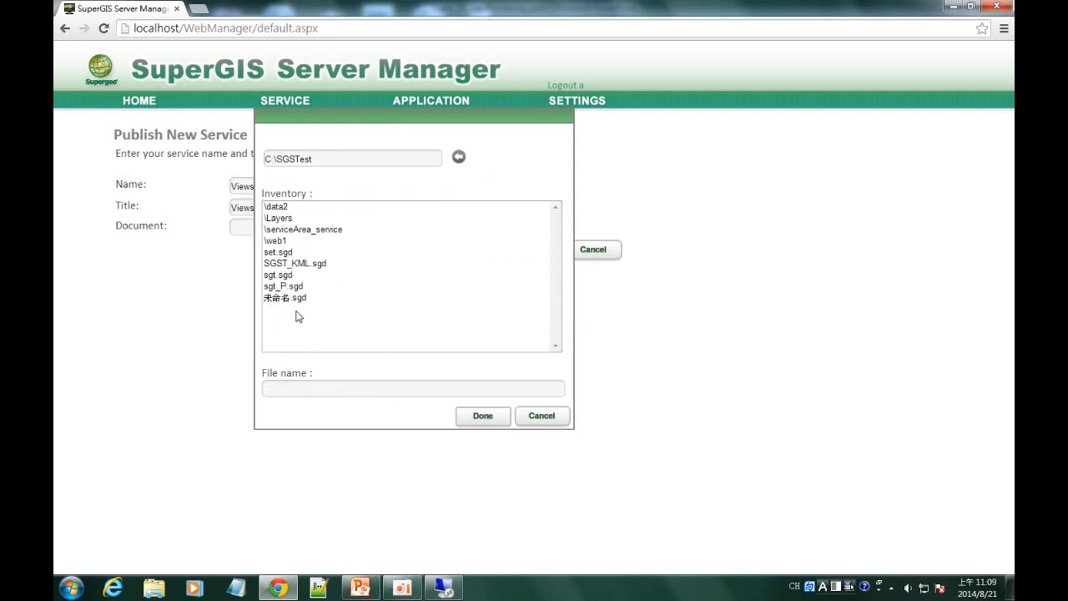
double_click(311, 219)
left_click(334, 241)
left_click(481, 416)
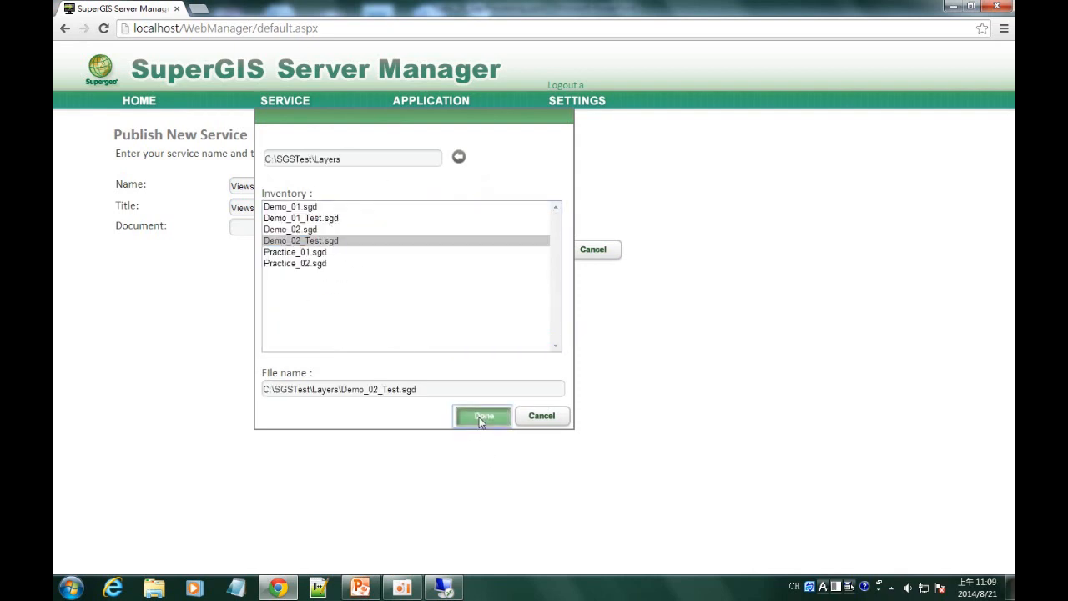
left_click(528, 256)
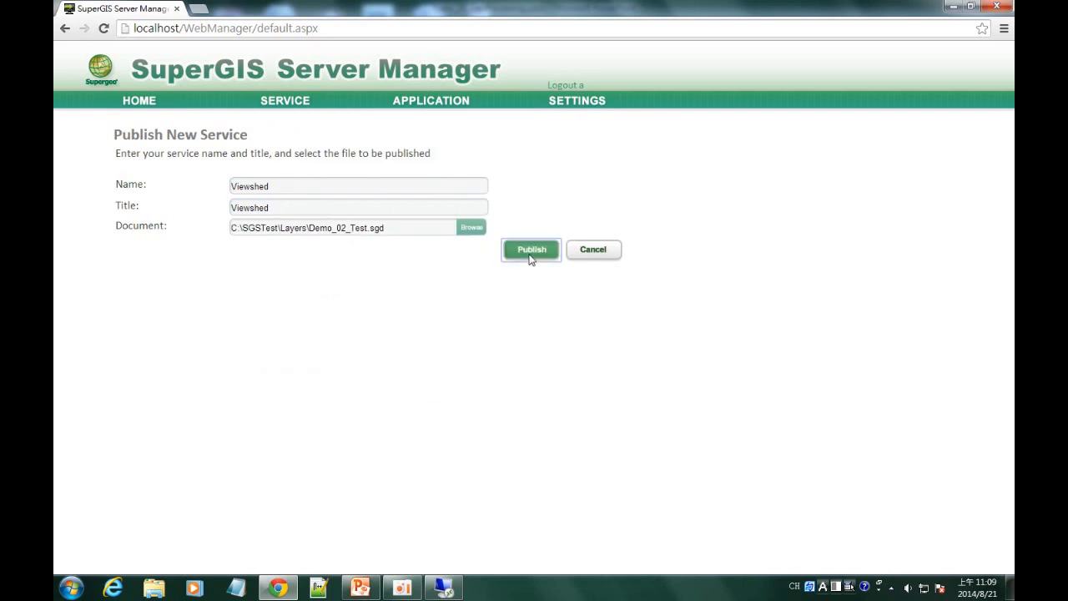
left_click(528, 257)
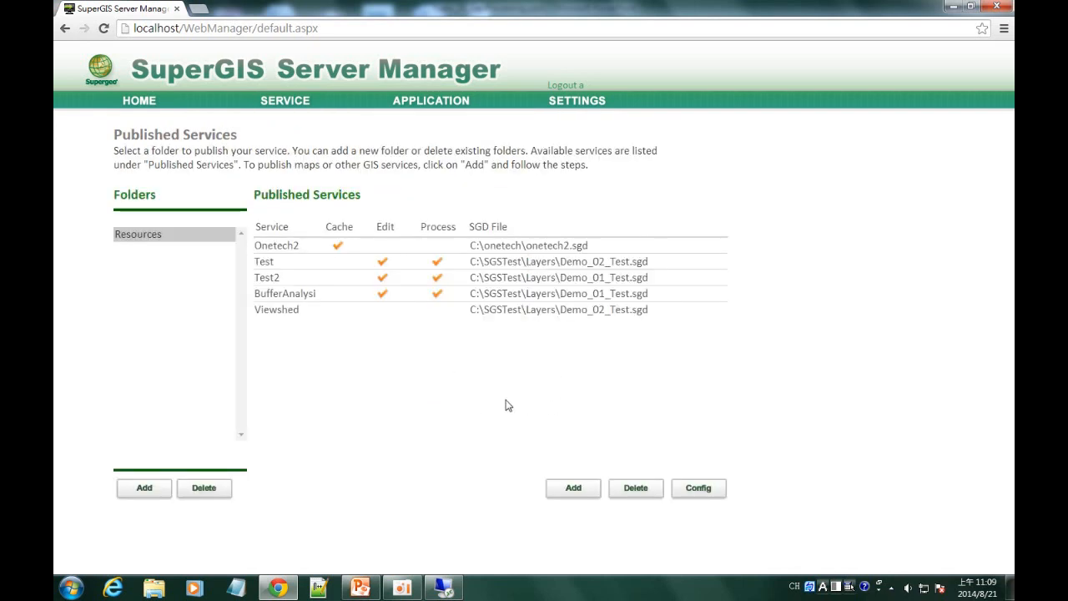
In the Viewshed service's configuration, enable the feature service and make all five listed layers editable.
left_click(273, 312)
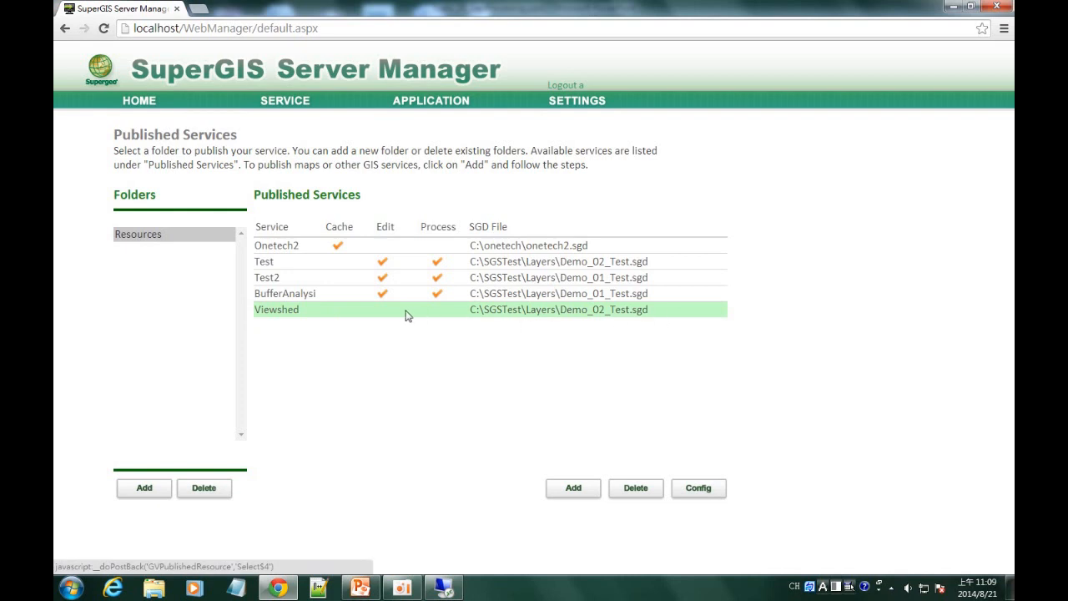
left_click(698, 488)
left_click(148, 222)
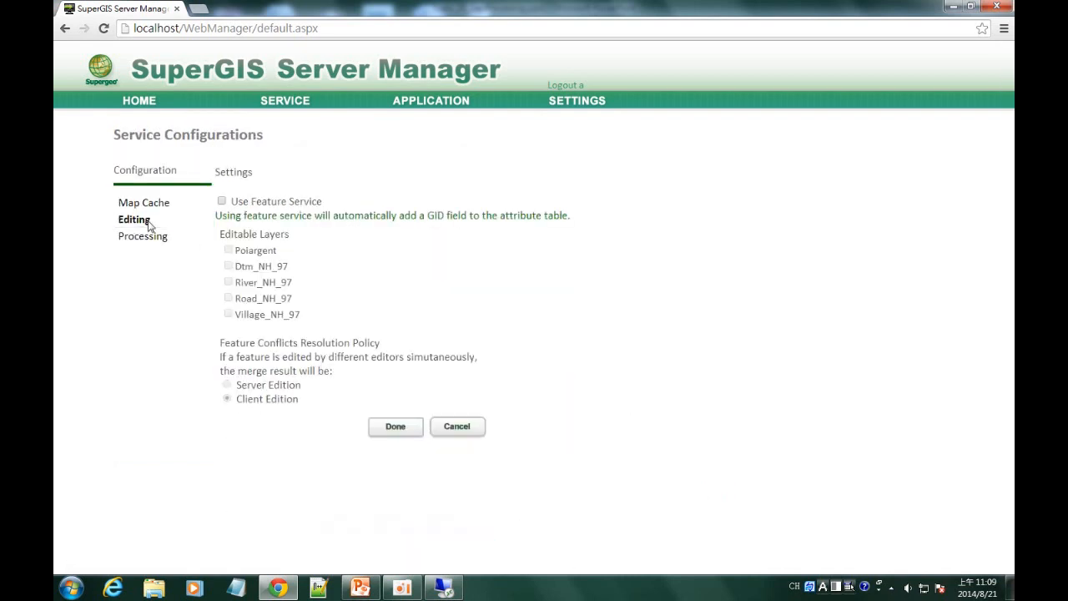
left_click(221, 203)
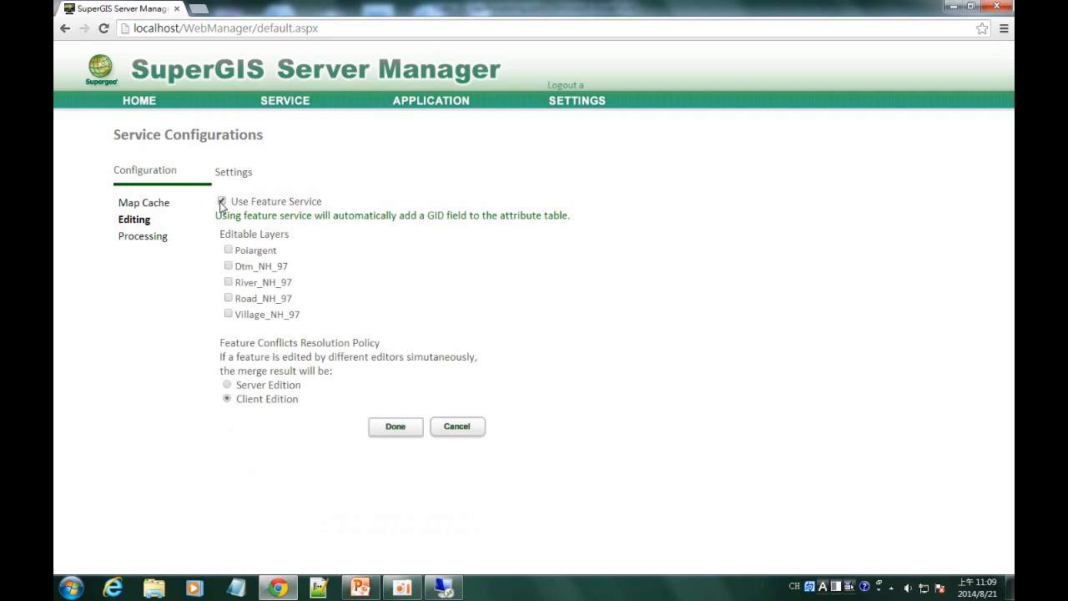
left_click(229, 250)
left_click(229, 266)
left_click(229, 282)
left_click(229, 298)
left_click(228, 314)
Enable process publishing for the Viewshed service, select Viewshed Process, and finish the service configuration.
left_click(157, 242)
left_click(222, 201)
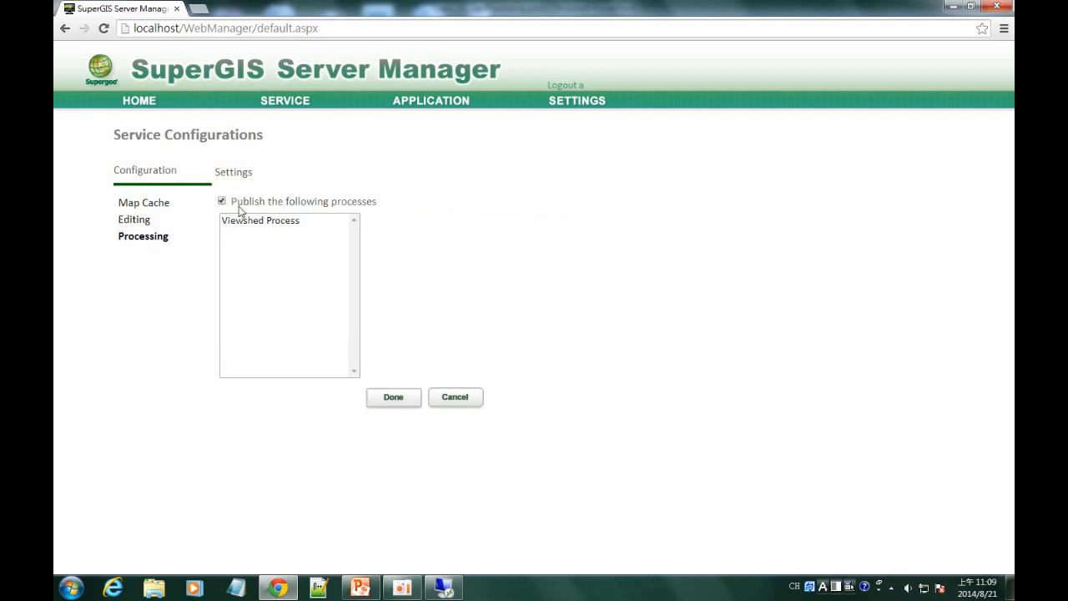
left_click(335, 220)
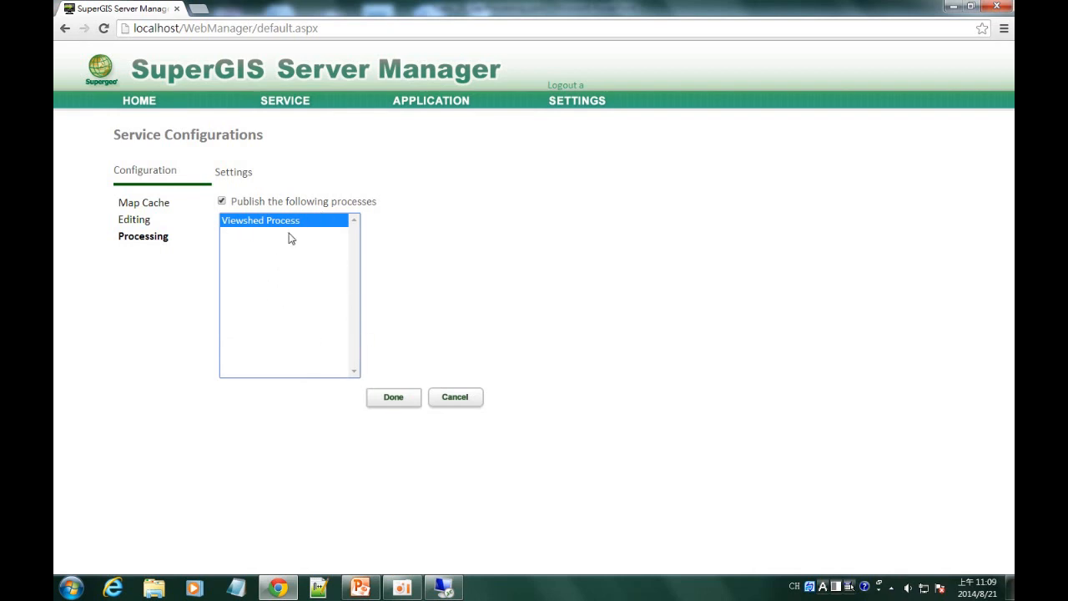
left_click(394, 397)
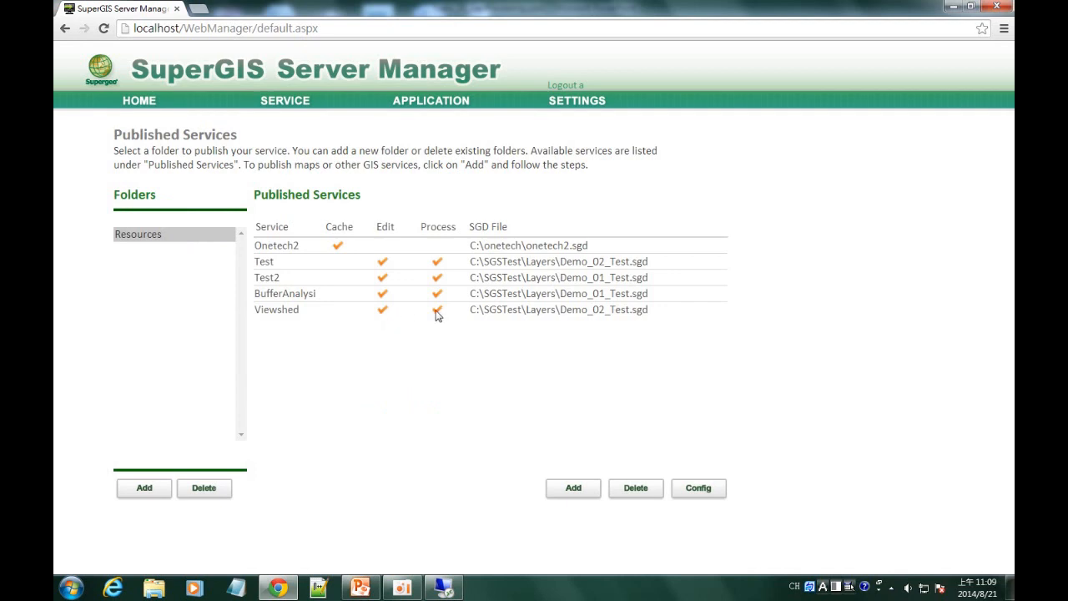
Create an Ultra web application named ViewShedAnalysis on the default web site, using Viewshed.cfg with its feature service enabled.
left_click(438, 100)
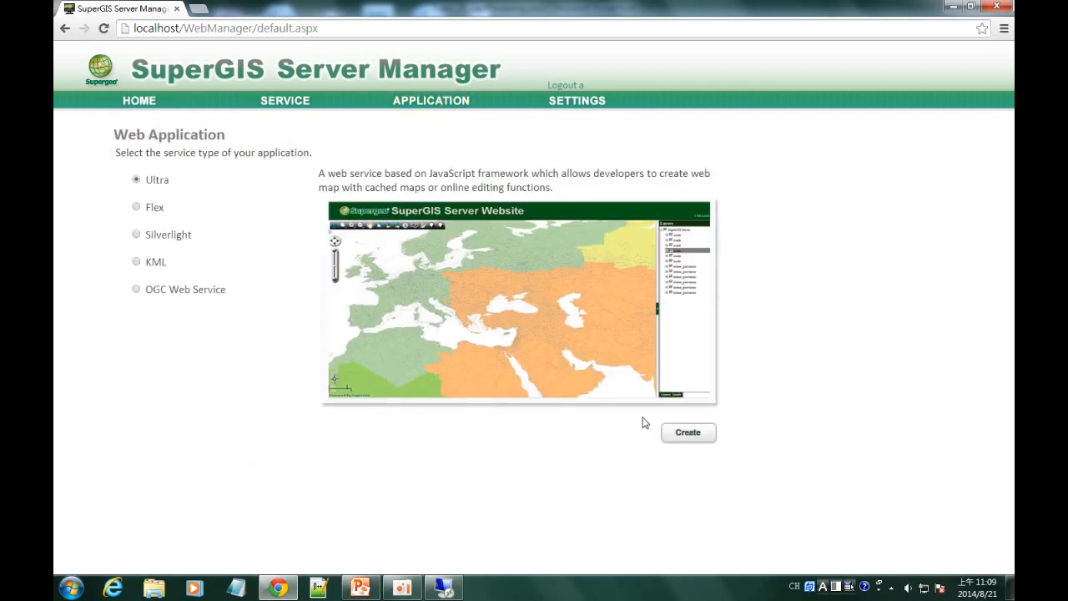
left_click(676, 433)
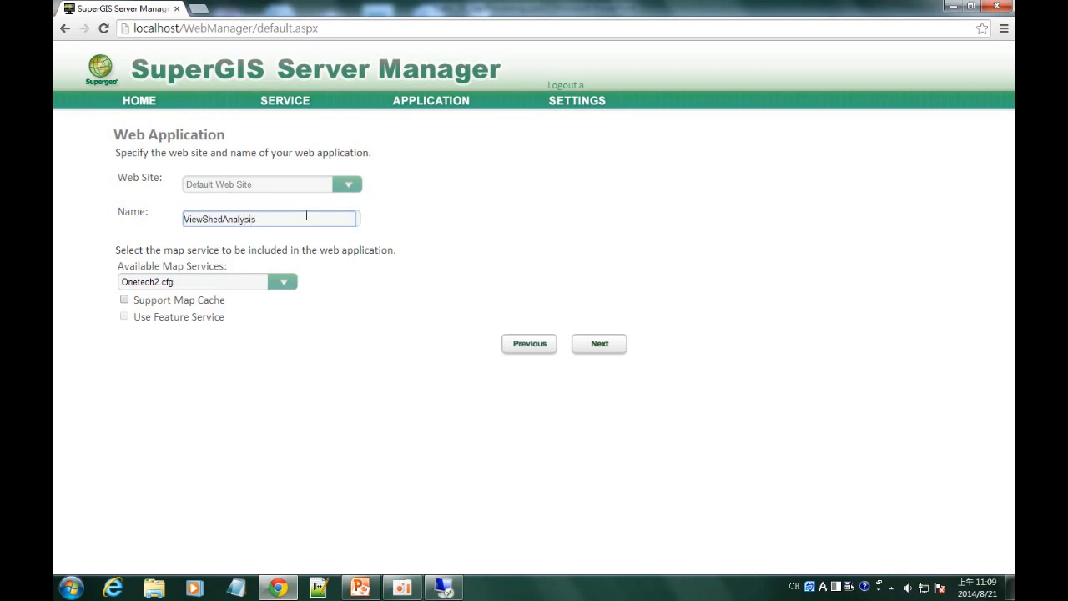
left_click(286, 281)
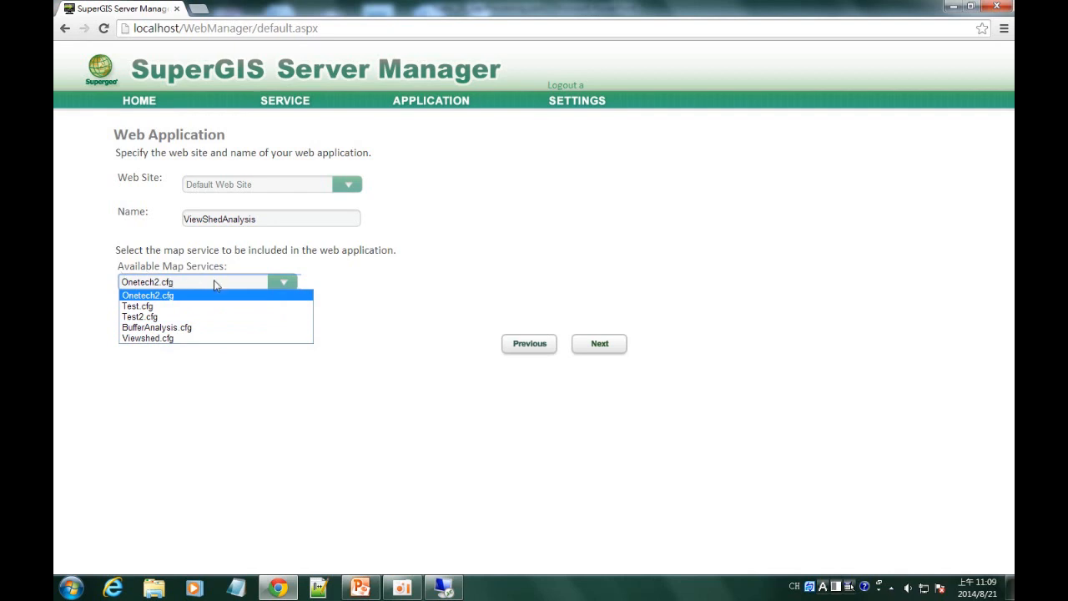
left_click(163, 338)
left_click(124, 317)
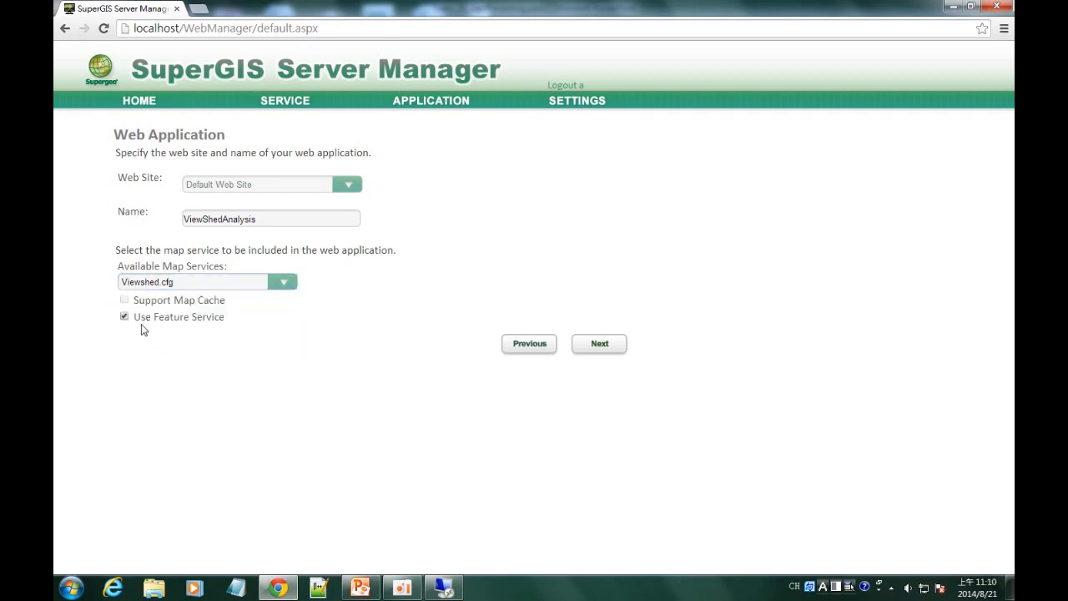
left_click(600, 345)
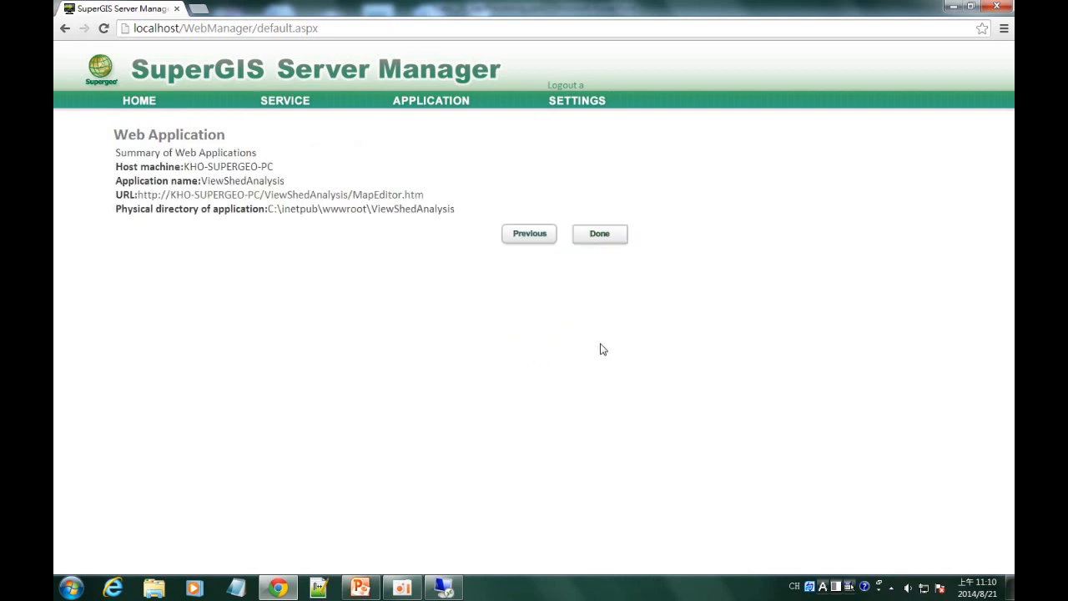
left_click(600, 236)
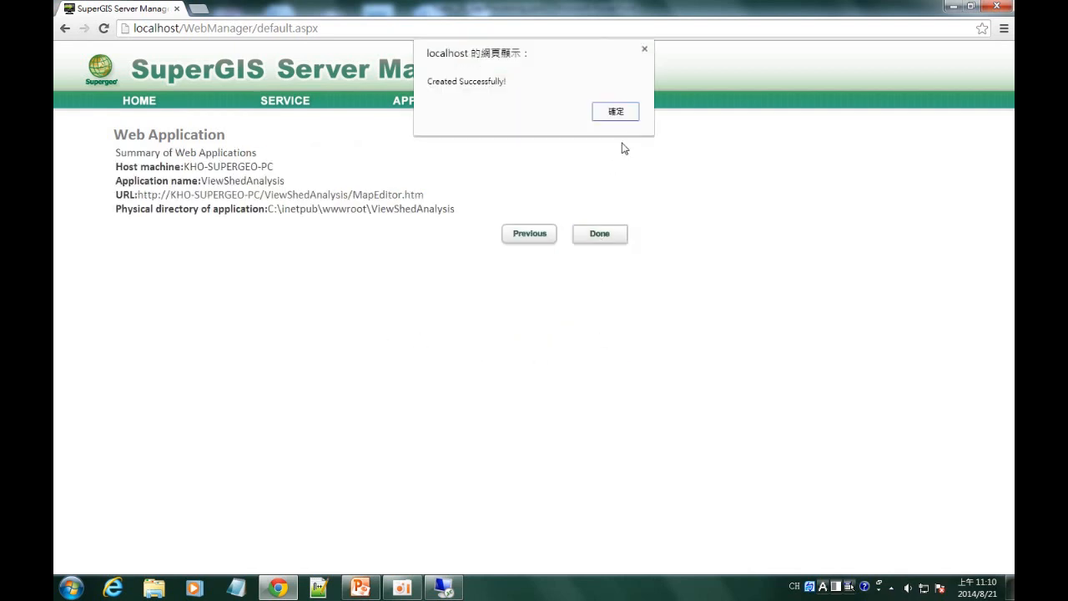
left_click(622, 112)
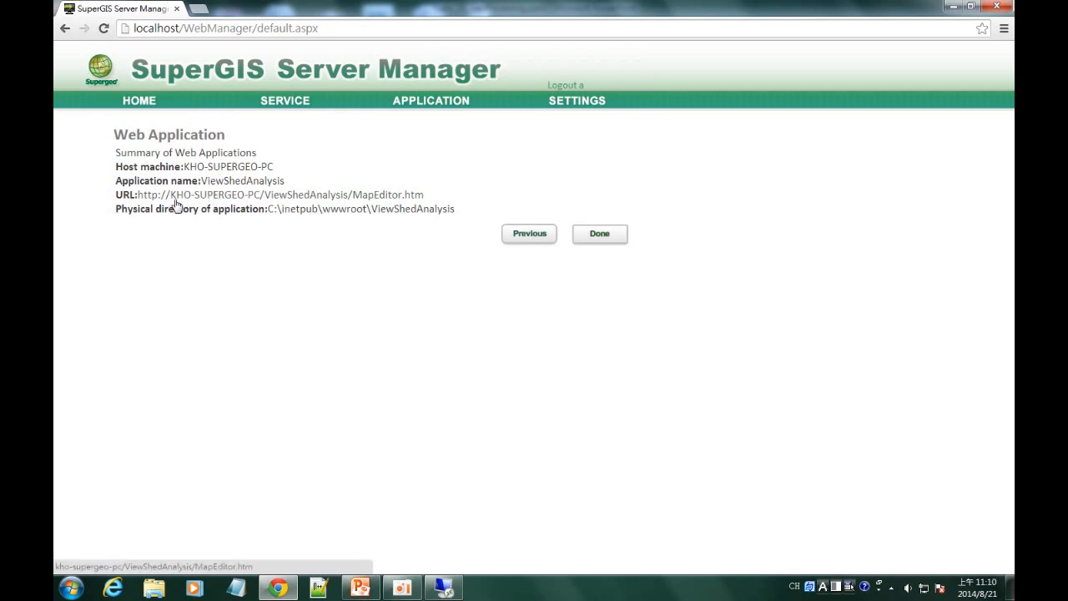
Open the ViewShedAnalysis map editor page in a new browser tab and zoom the map to Neihu district.
right_click(253, 195)
left_click(275, 205)
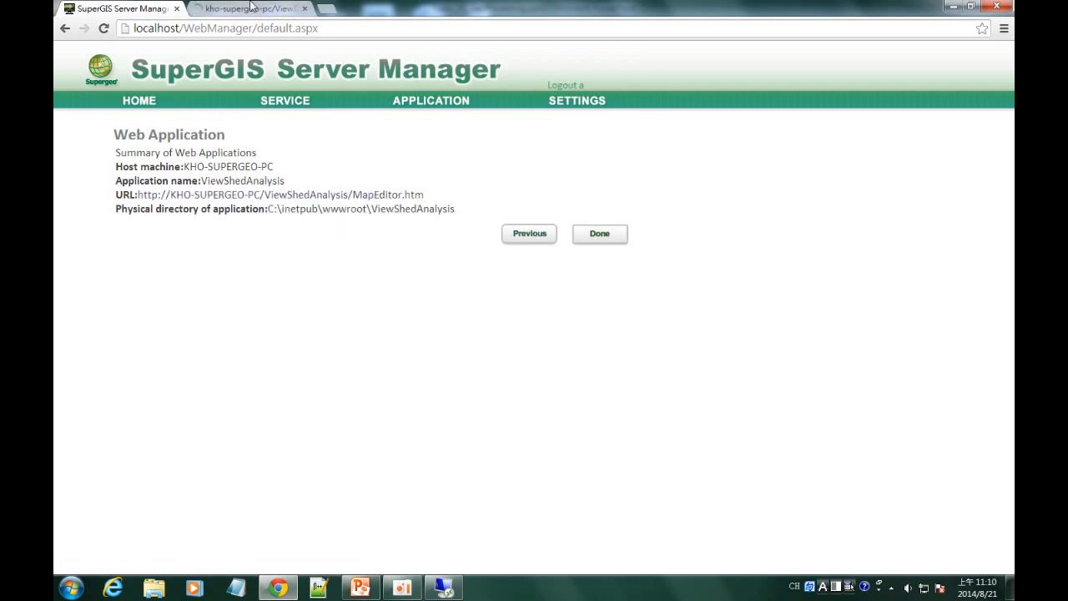
left_click(250, 9)
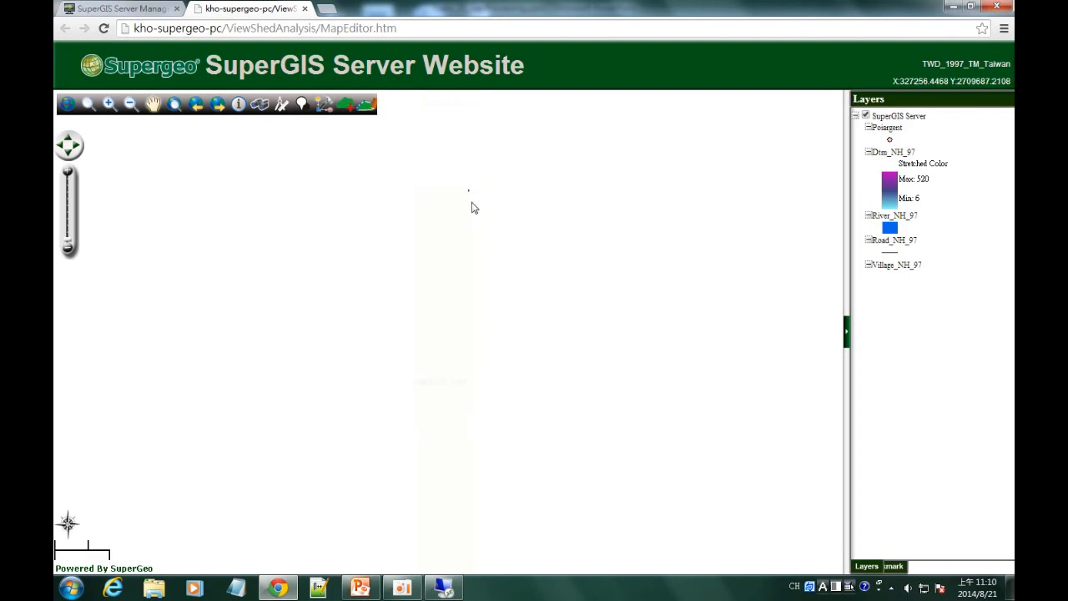
left_click_drag(499, 282, 489, 315)
scroll(489, 284, "up", 2)
left_click_drag(439, 286, 457, 331)
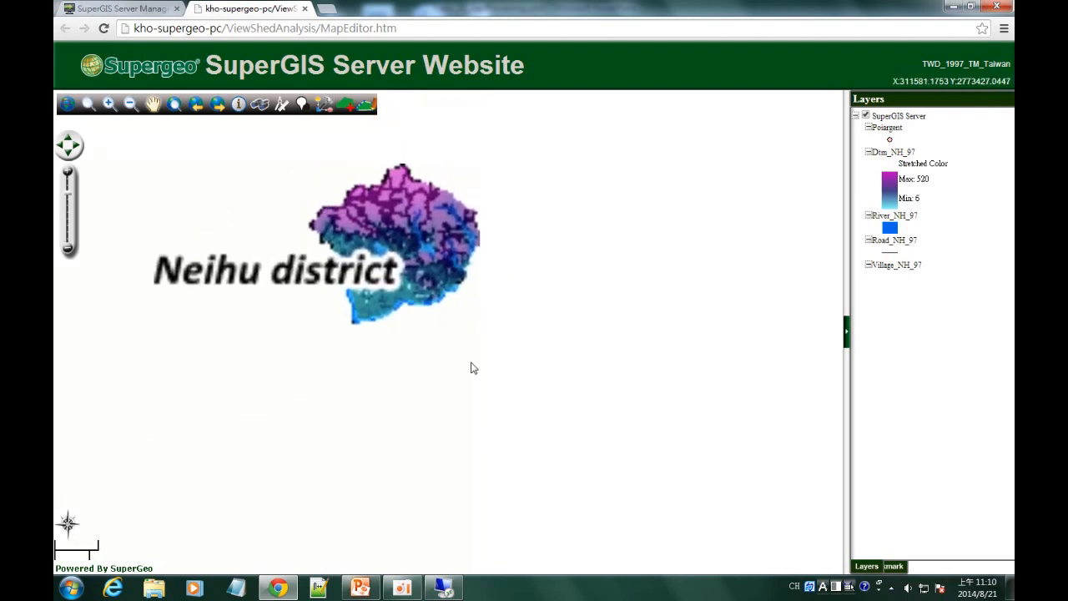
scroll(479, 392, "up", 2)
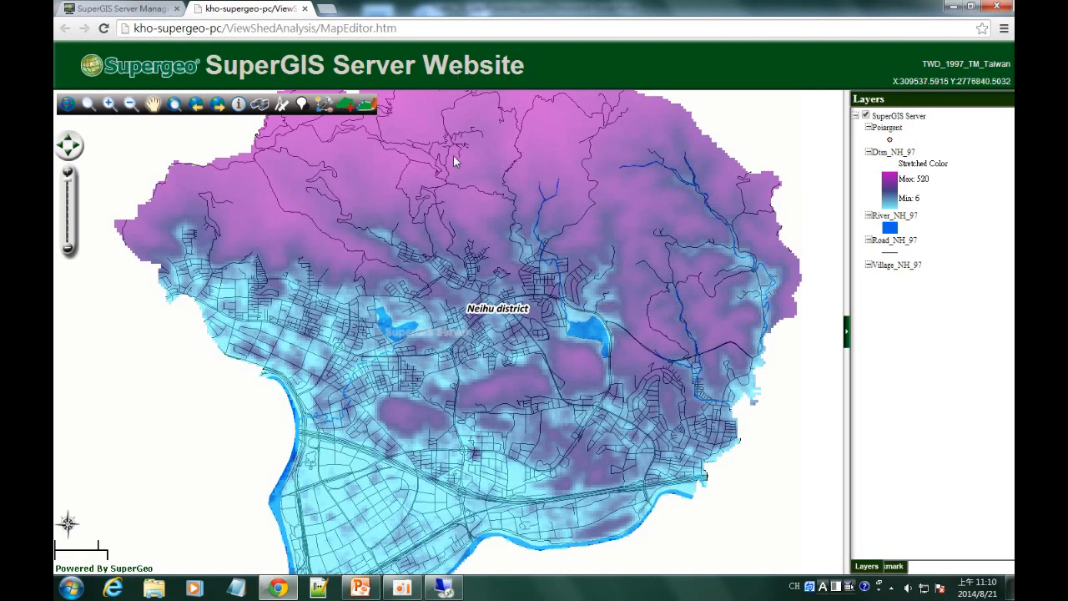
Open the website's Process Tool with Geo-Processing/Viewshed Process selected and place its window clear of the map toolbar.
left_click(322, 106)
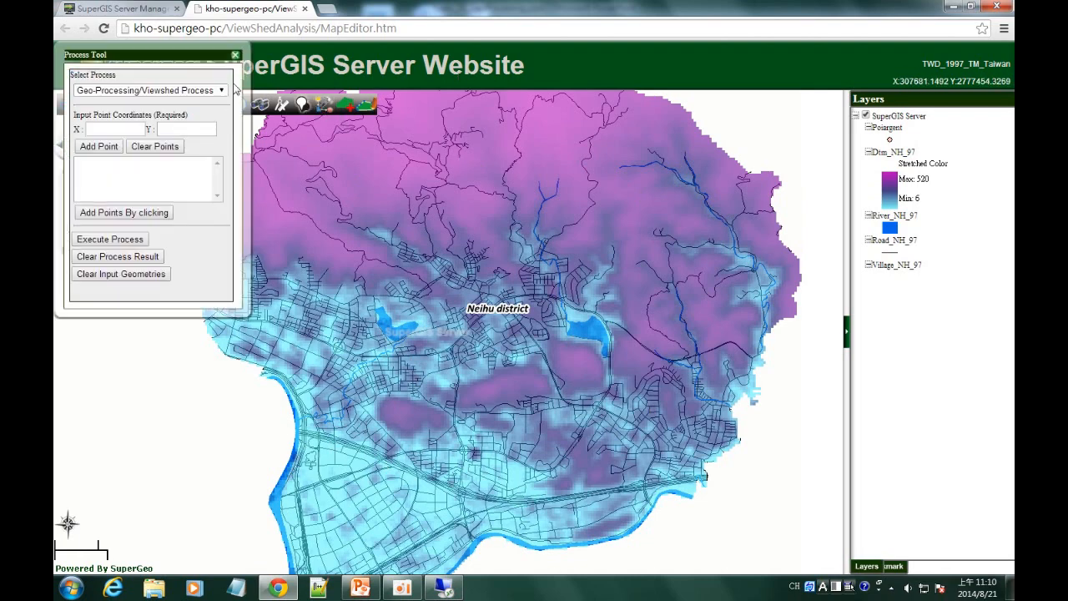
left_click_drag(190, 54, 214, 255)
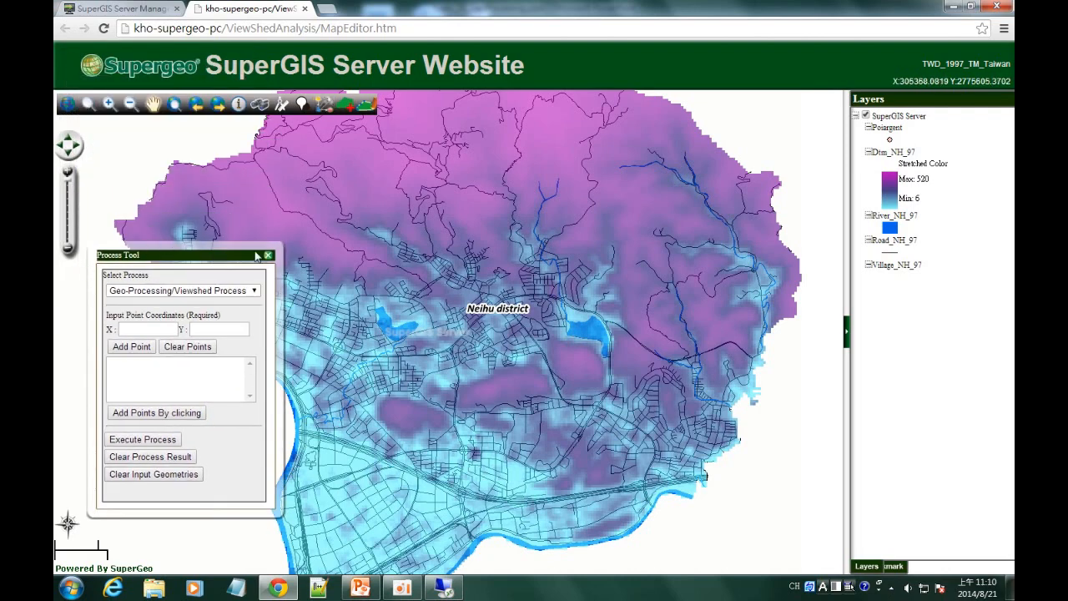
left_click_drag(234, 261, 219, 259)
left_click(236, 289)
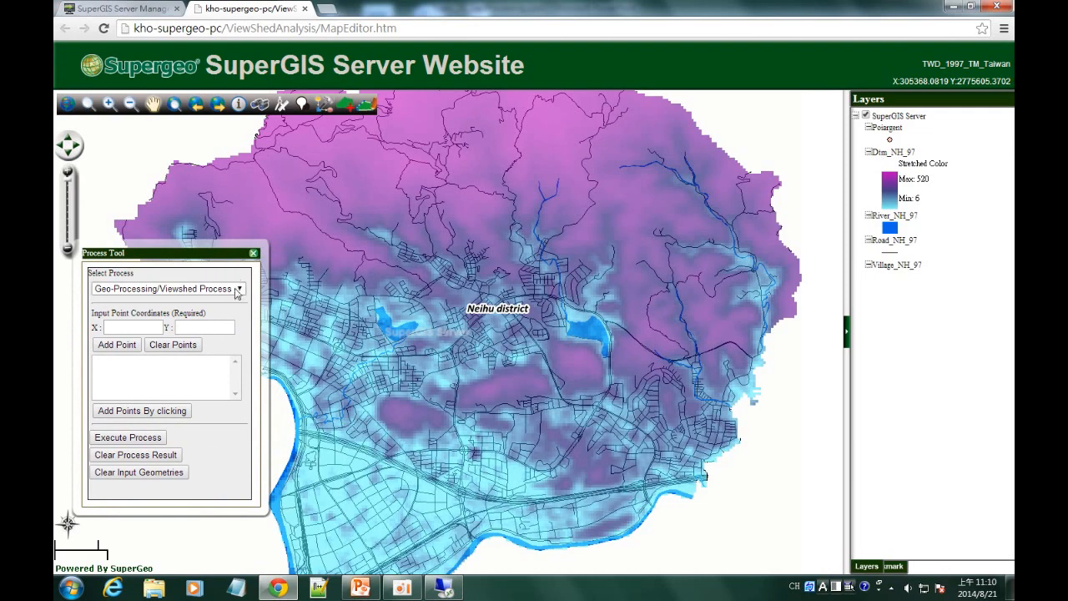
left_click(235, 302)
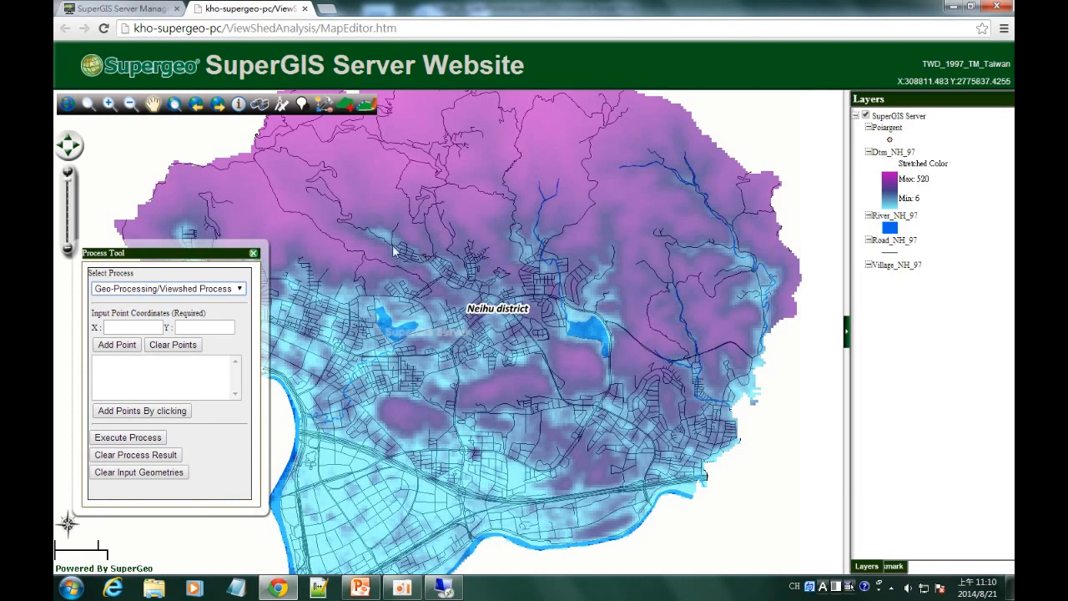
Add an input point for the viewshed at X 310188.8435 and Y 2775994.6243.
left_click(133, 327)
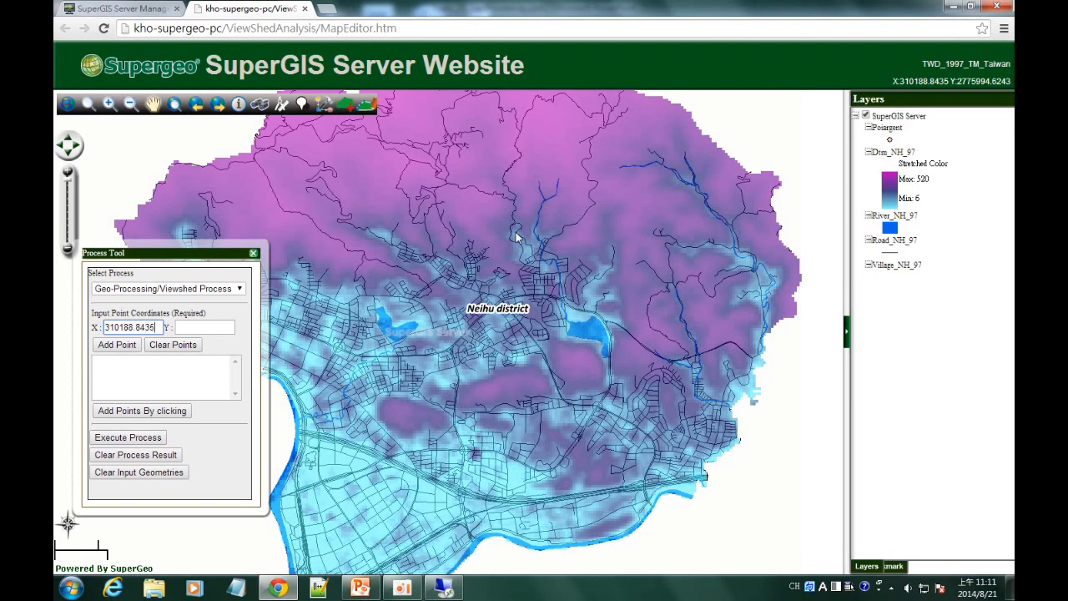
key("Tab")
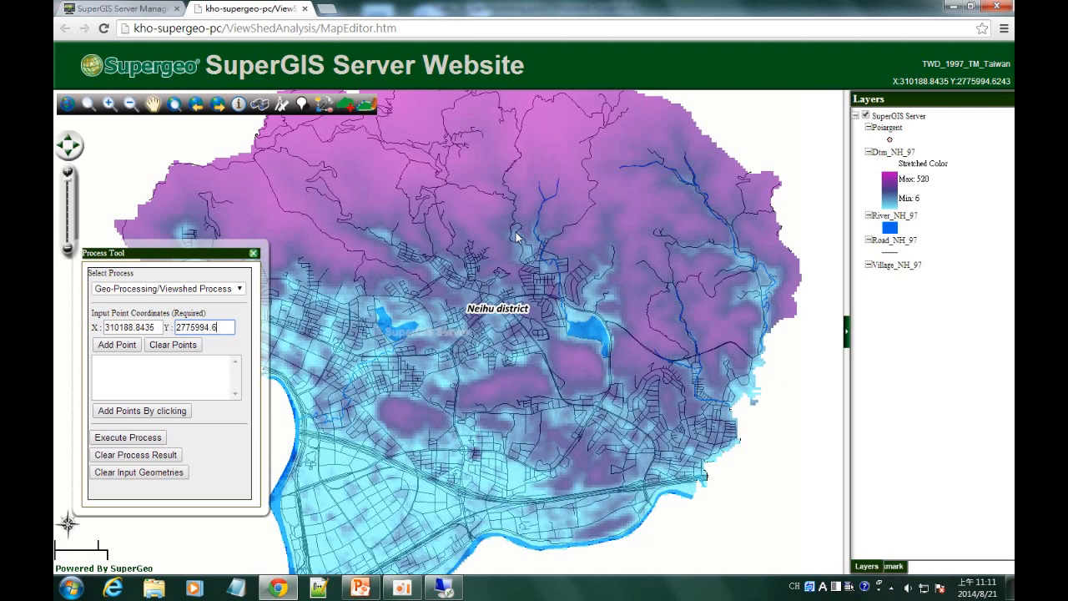
left_click(121, 348)
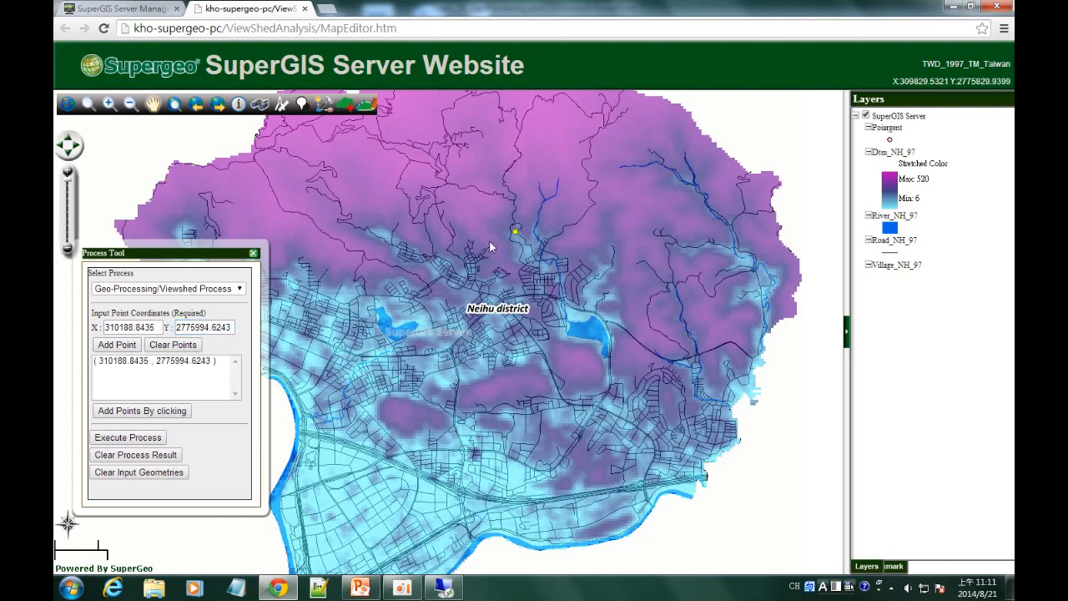
left_click(137, 411)
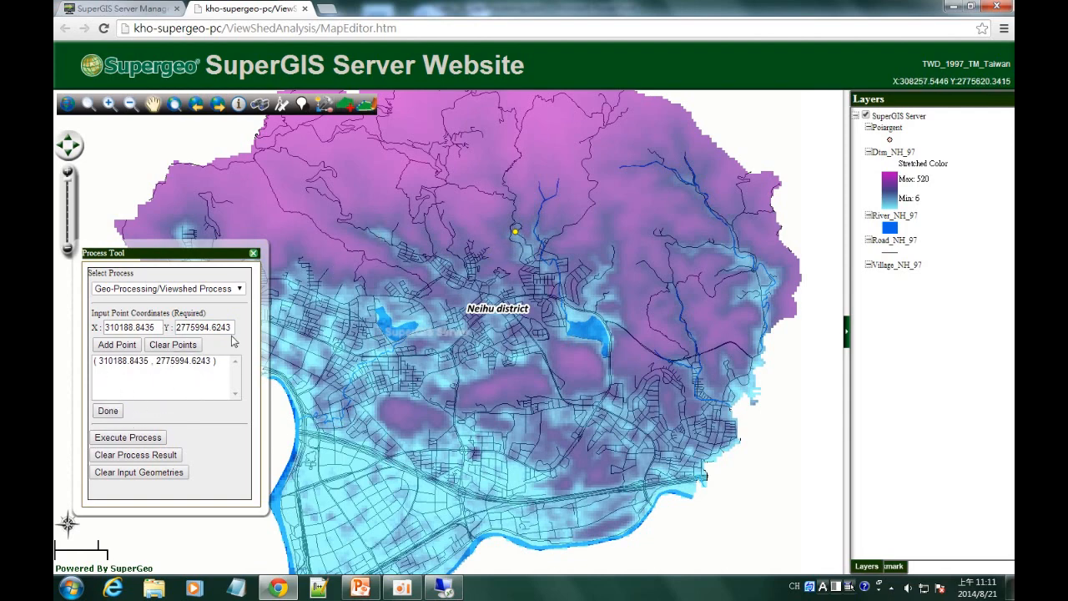
left_click(114, 413)
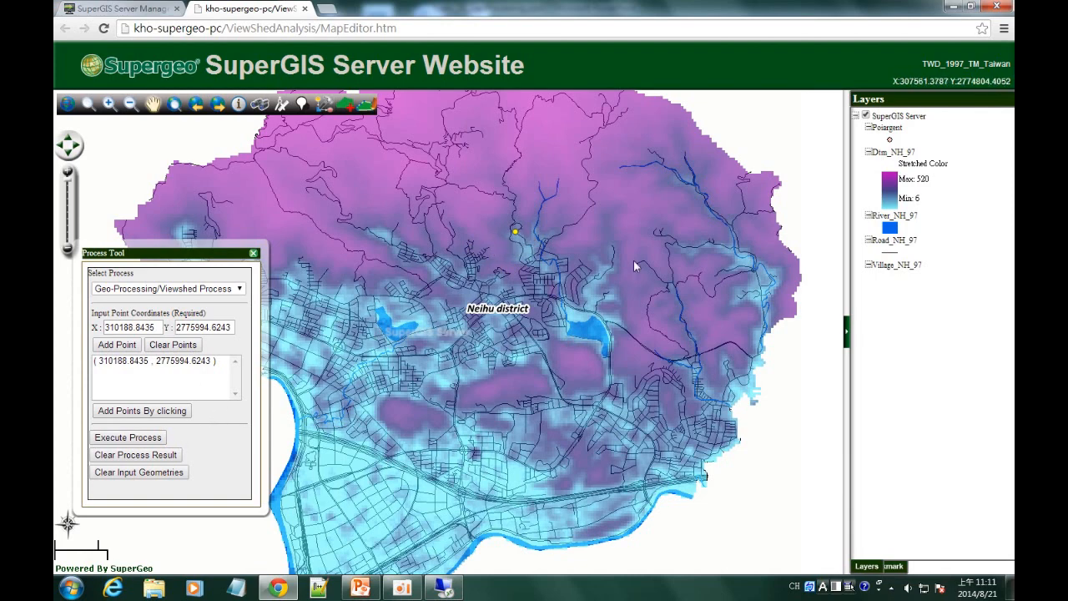
Execute the Viewshed Process for the entered point, view the visible areas on the map, and close the result list.
left_click(157, 440)
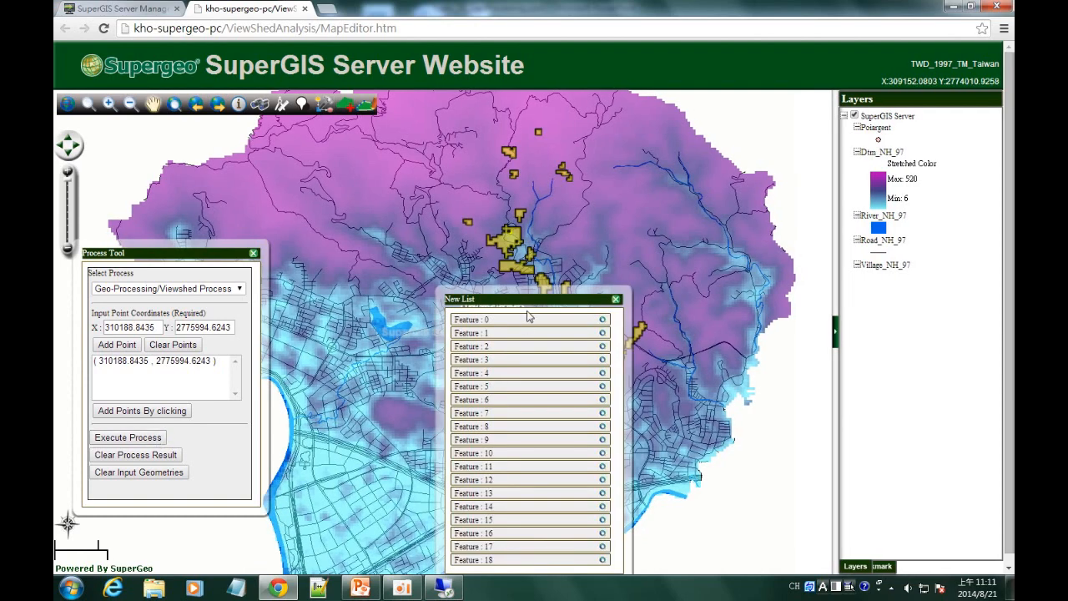
left_click_drag(534, 307, 871, 171)
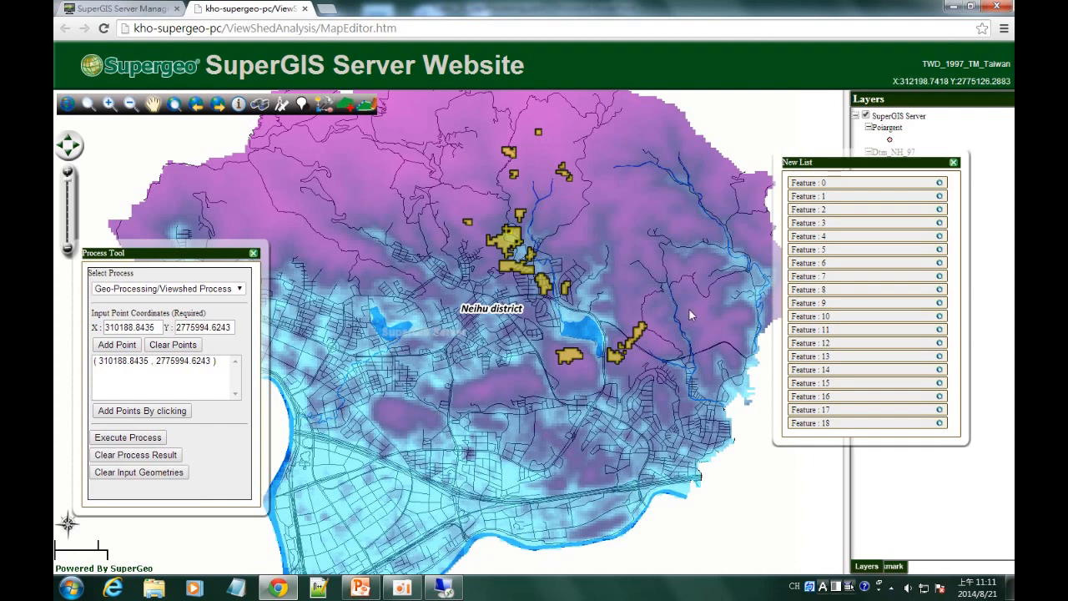
left_click(953, 163)
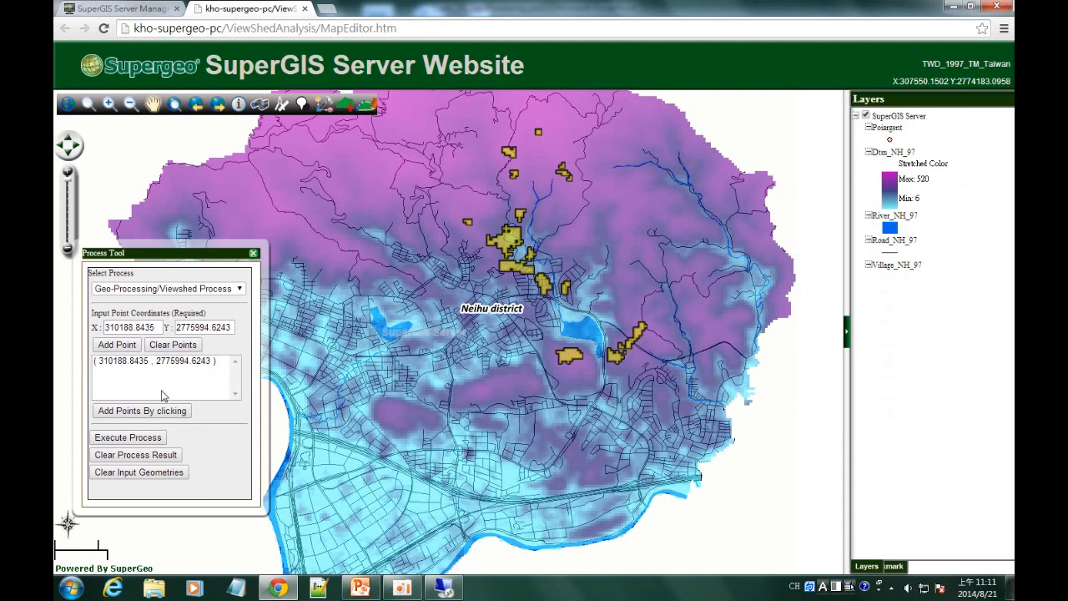
Clear the process result and input points, and pick two new points on the map at about (308587, 2776010) and (312629, 2775770).
left_click(140, 455)
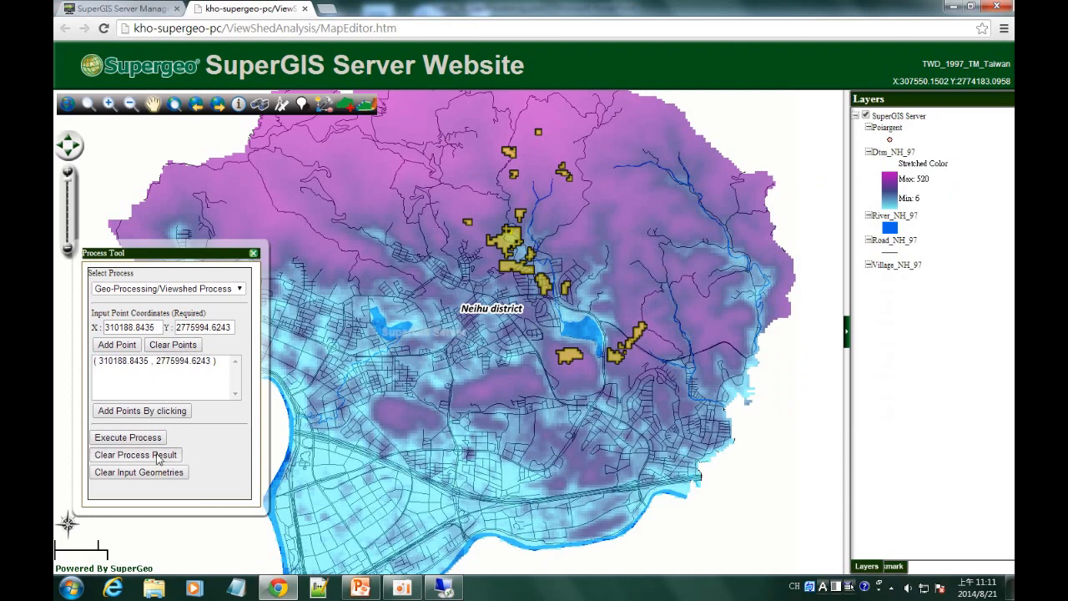
left_click(168, 351)
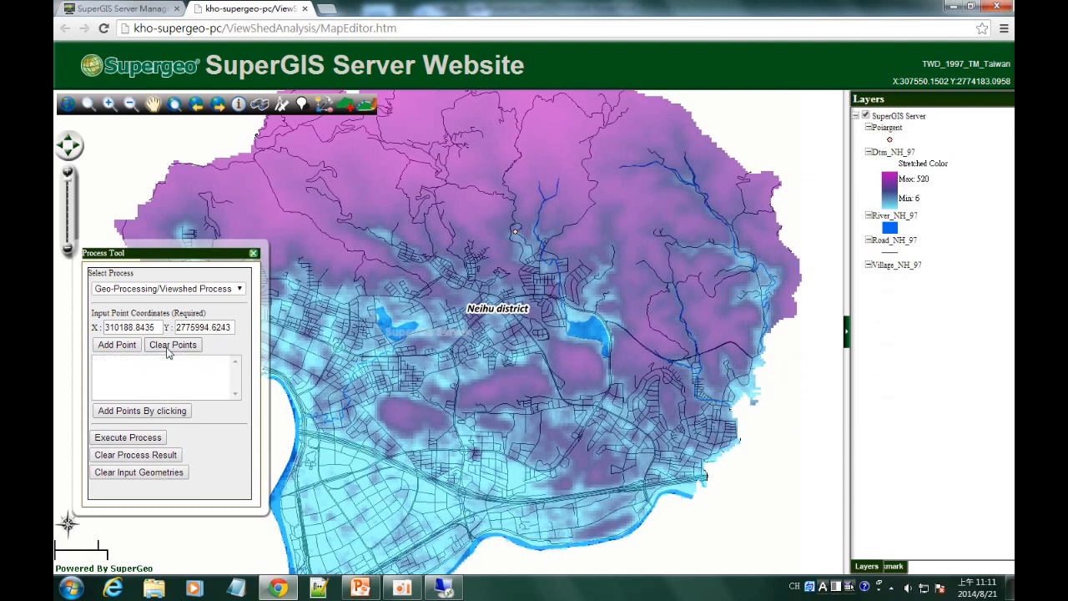
left_click(141, 411)
left_click(372, 232)
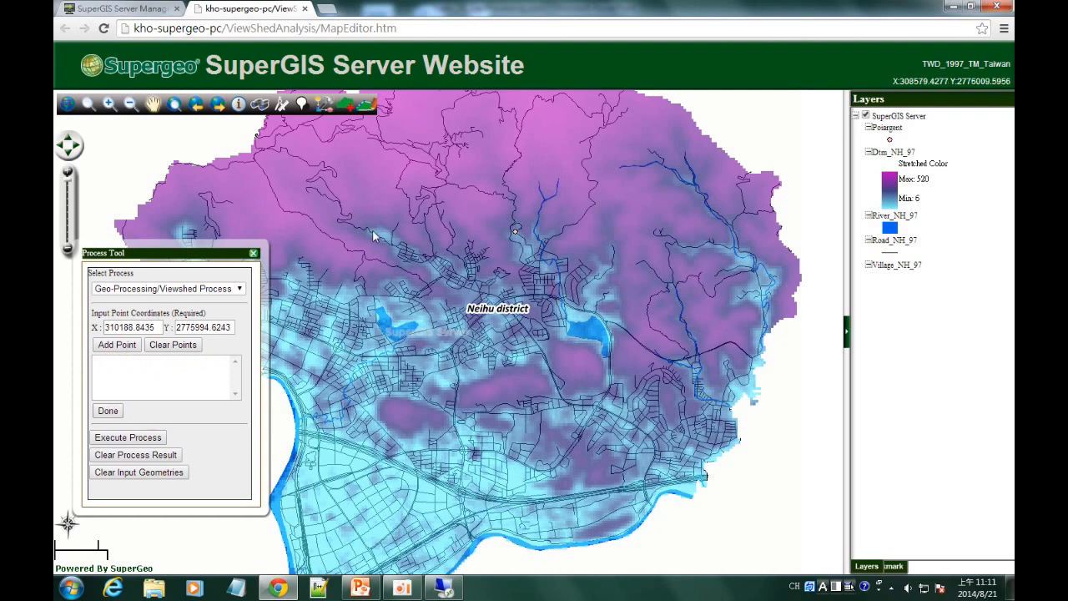
left_click(733, 253)
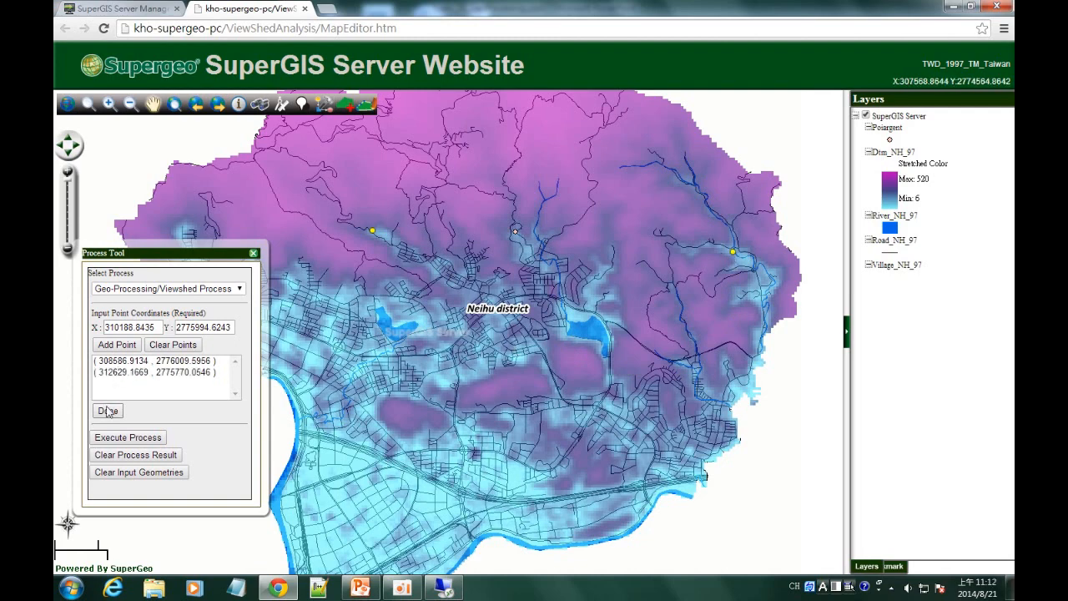
Execute the Viewshed Process for the two picked points and move the result list aside to uncover the map.
left_click(146, 440)
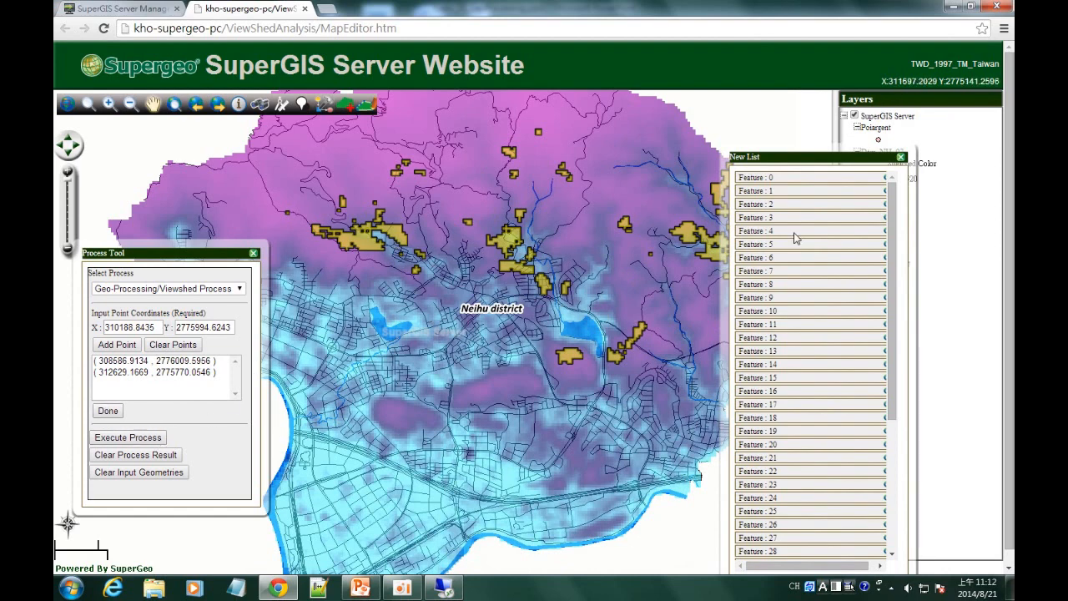
left_click_drag(830, 157, 874, 126)
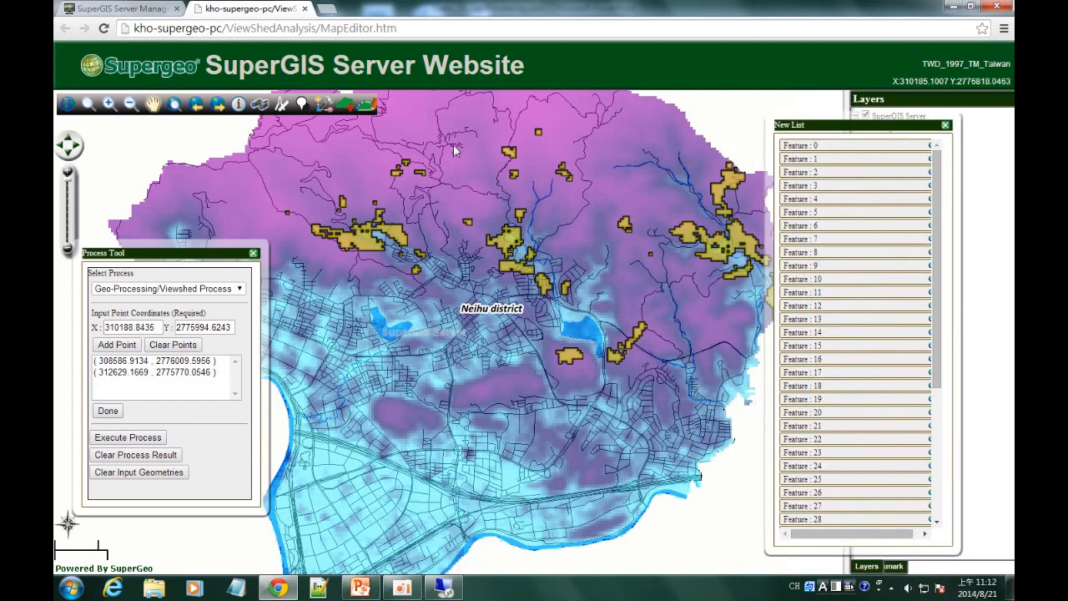
Switch to PowerPoint, present from the "Publish Ultra website" slide, and advance to the "Spread and customize" slide.
left_click(373, 590)
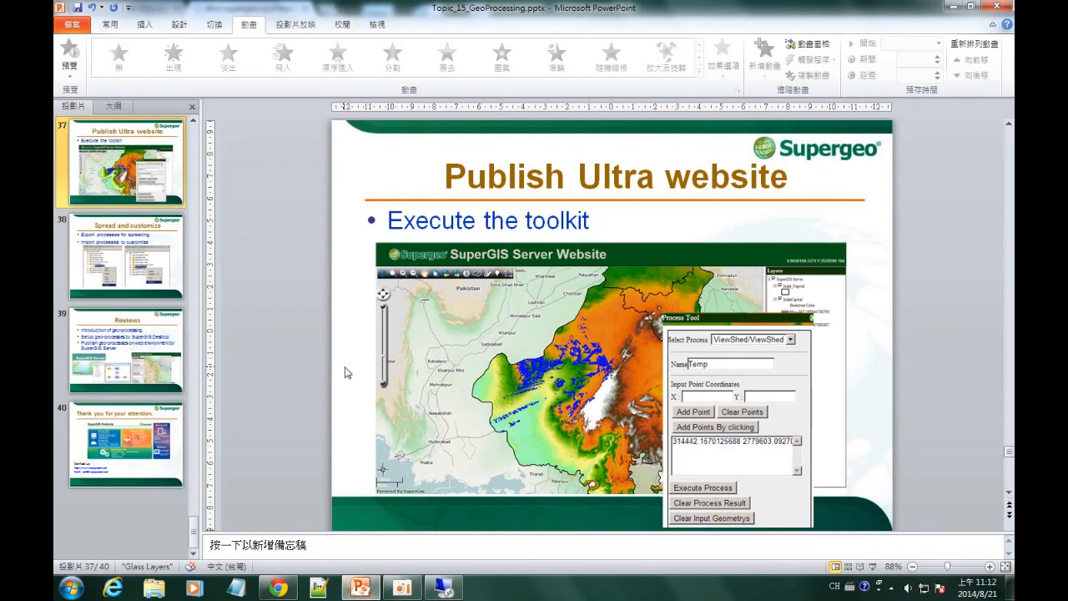
key("shift+F5")
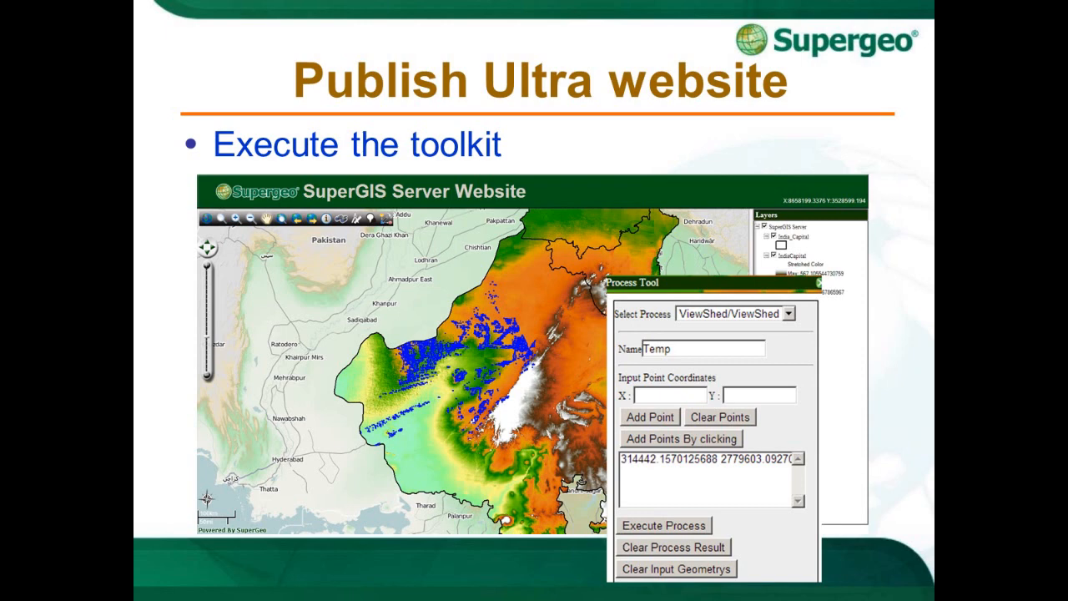
key("Right")
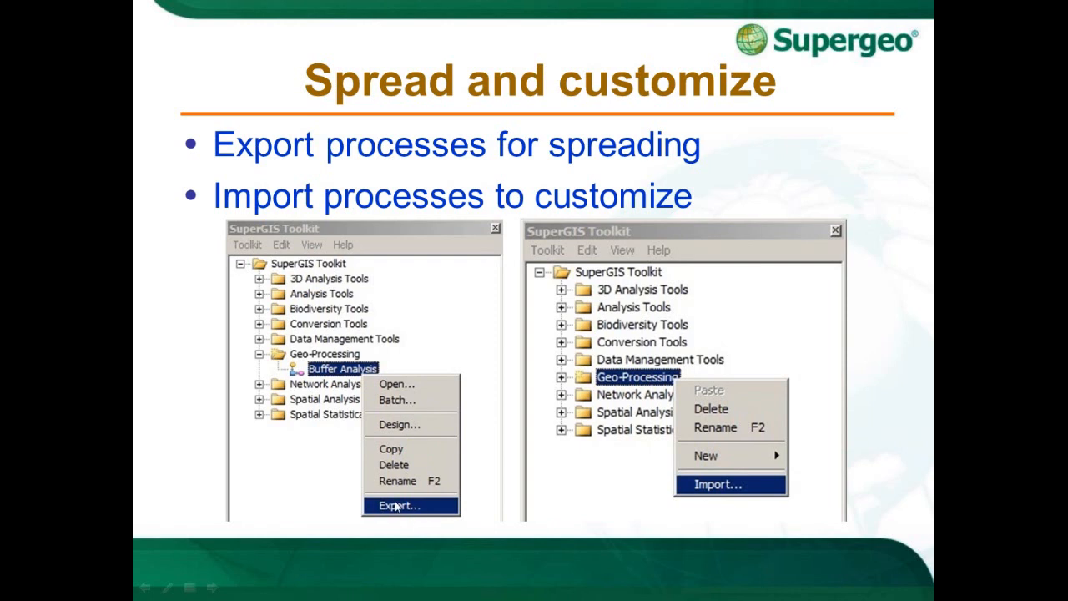
End the slide show, switch to SuperGIS Desktop in the remote session, and close the Process Designer.
key("Escape")
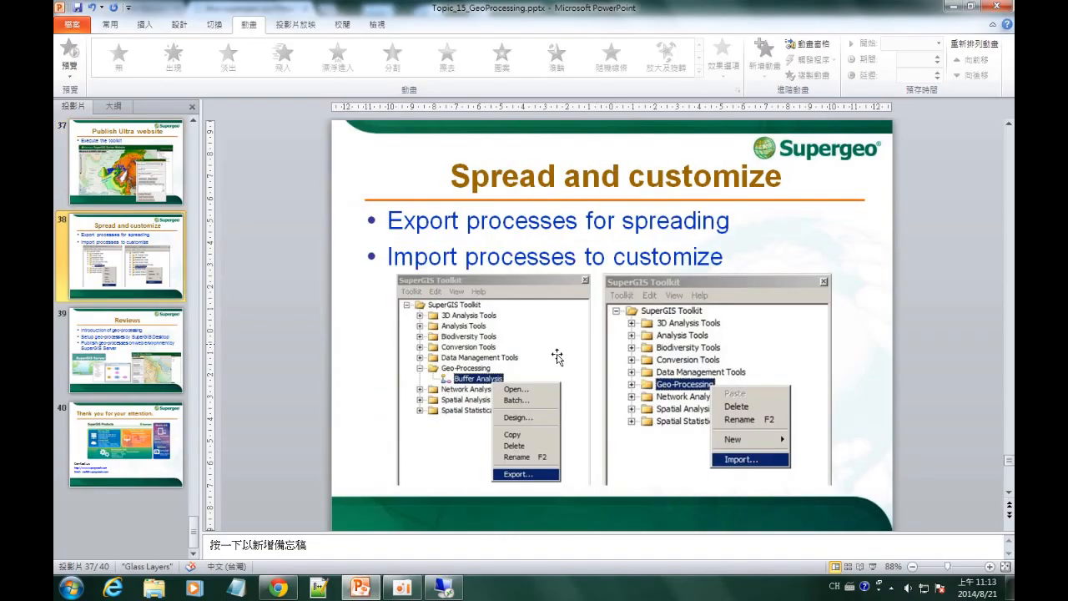
left_click(488, 535)
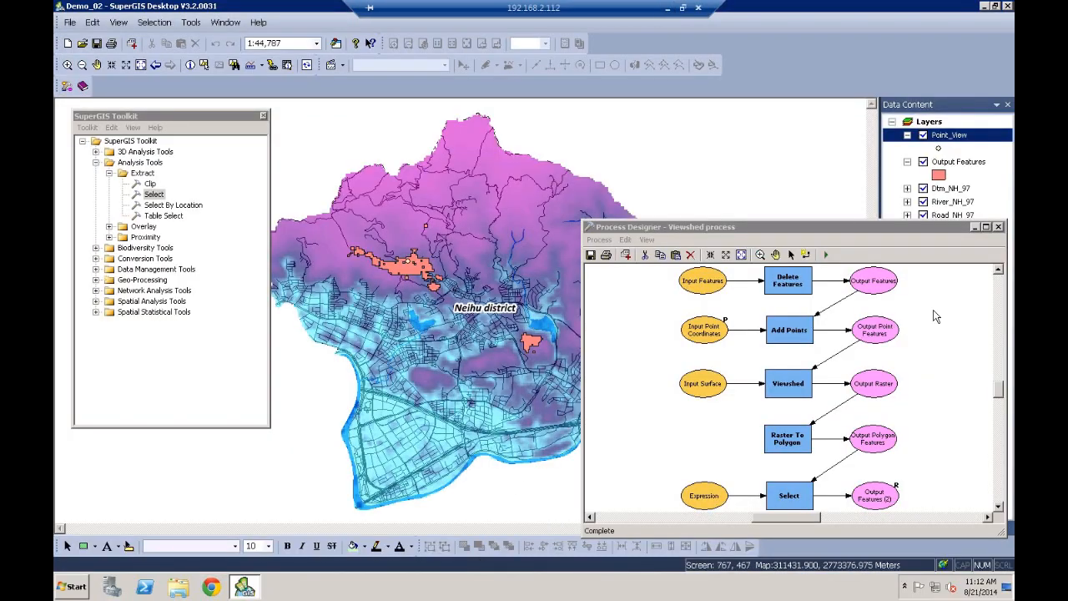
left_click(998, 228)
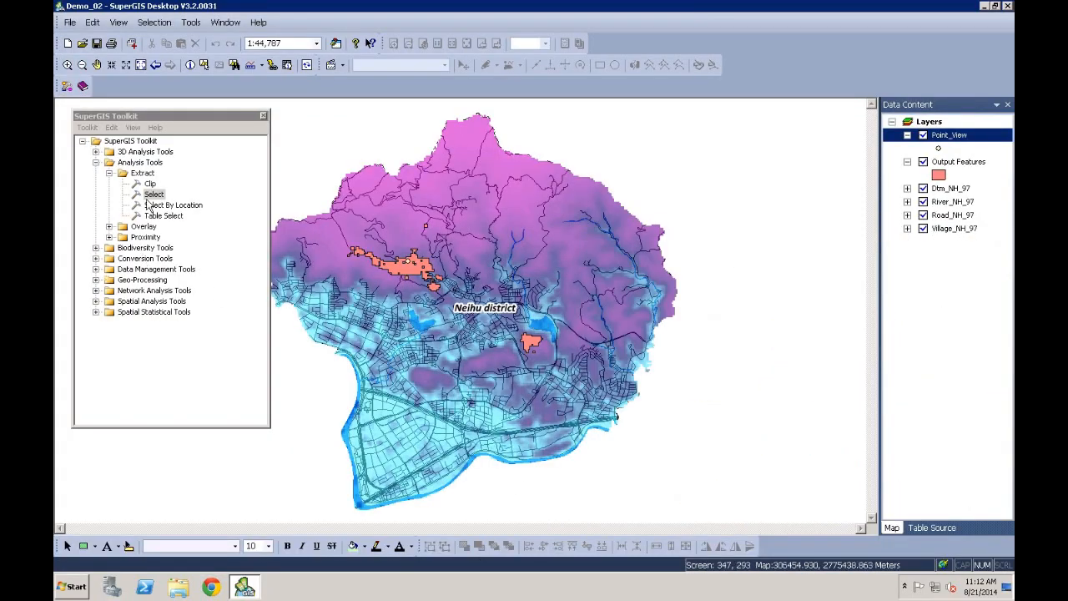
Export the Viewshed process from the Geo-Processing toolkit to the Layers folder as a Toolkit Process file named viewshed.
left_click(109, 172)
left_click(96, 161)
left_click(96, 204)
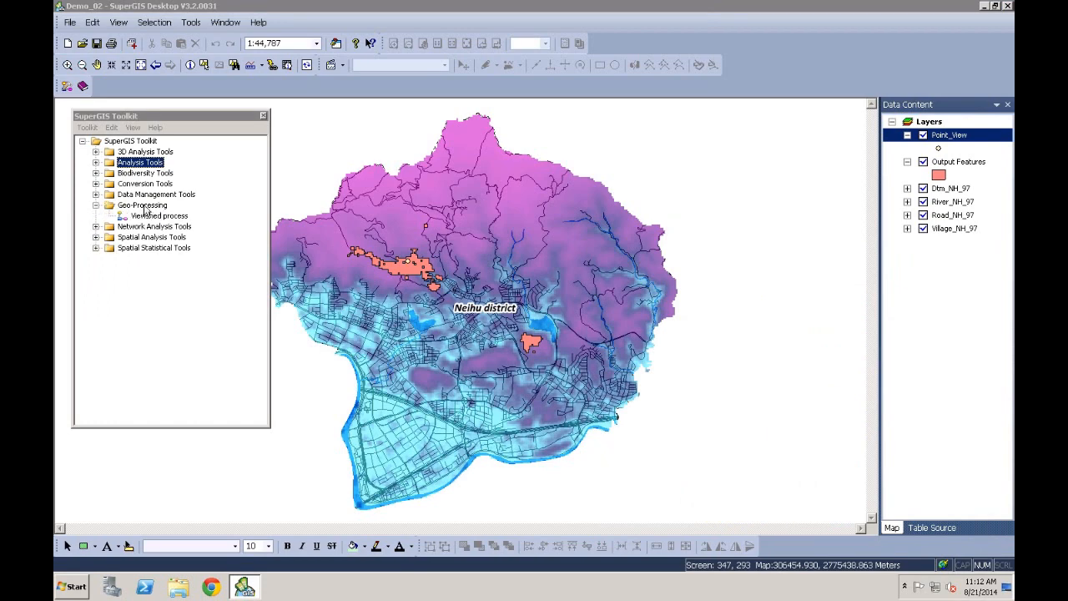
left_click(175, 216)
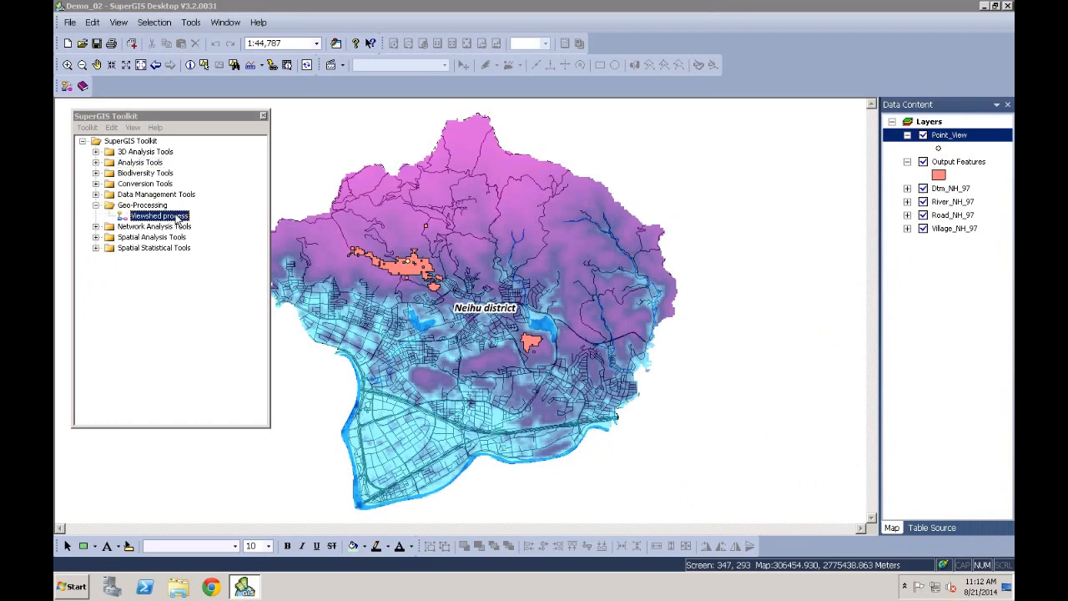
right_click(176, 218)
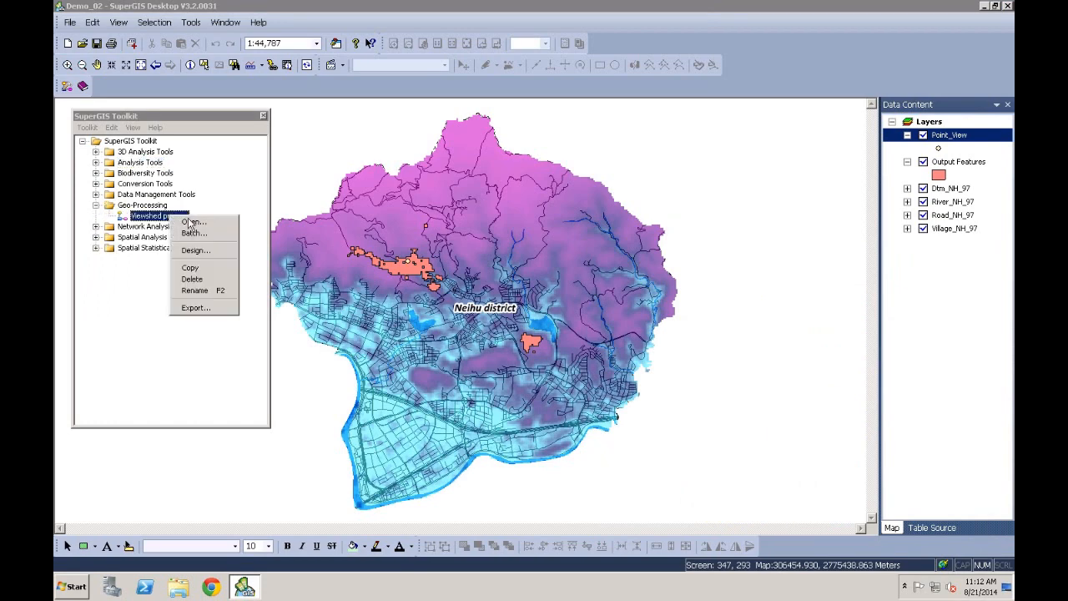
left_click(208, 307)
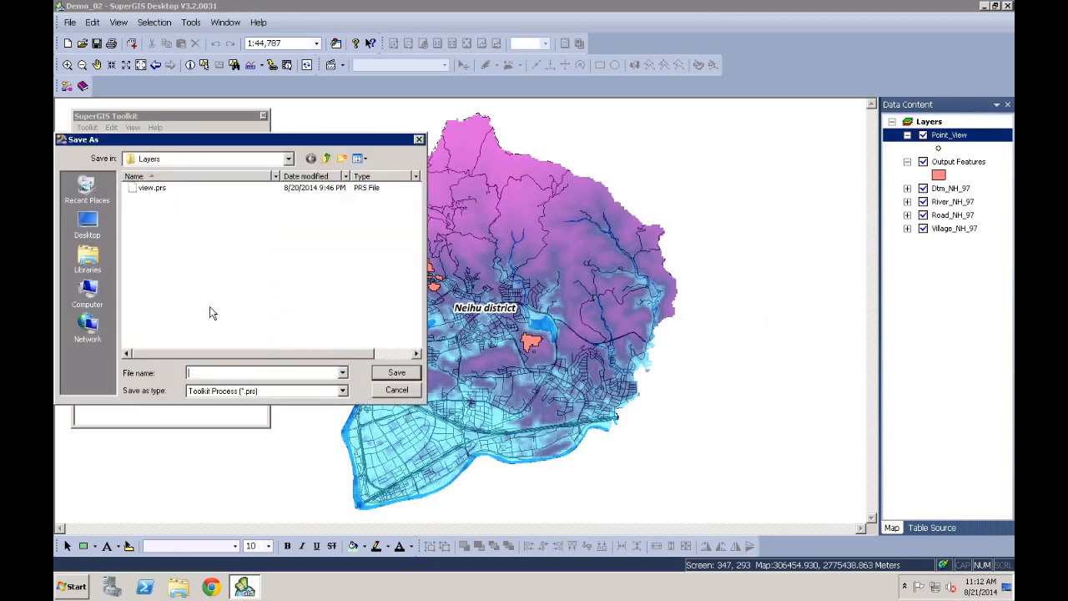
left_click_drag(303, 144, 529, 150)
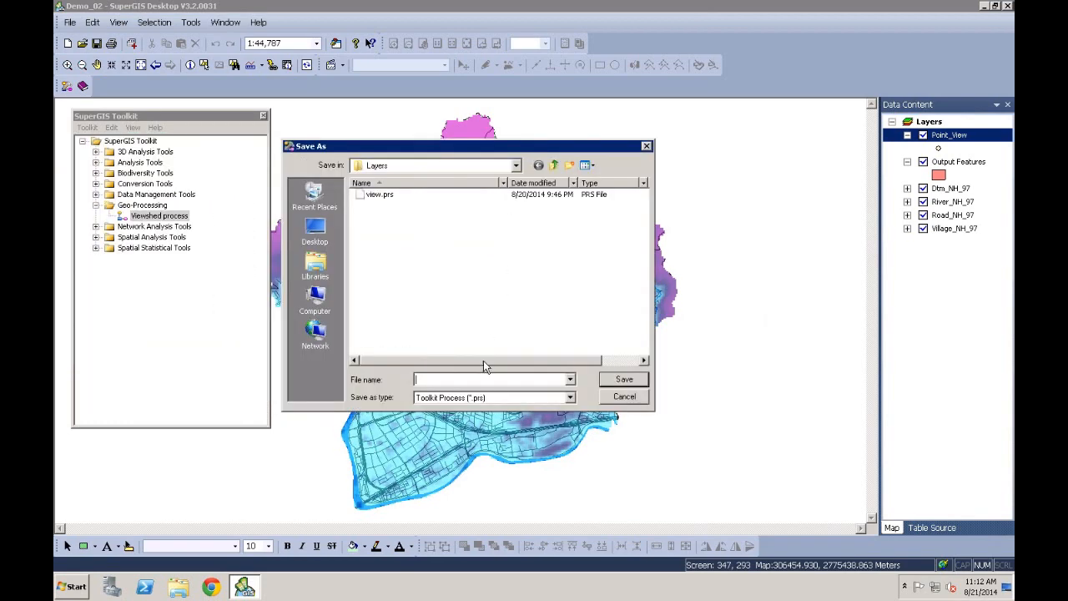
left_click(524, 399)
left_click(524, 400)
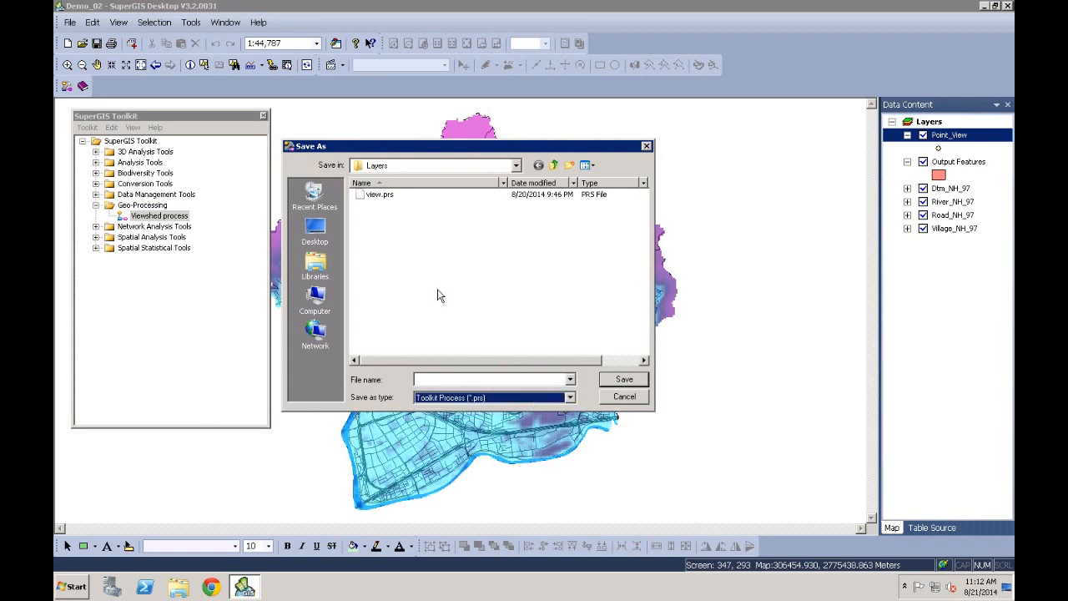
left_click(465, 378)
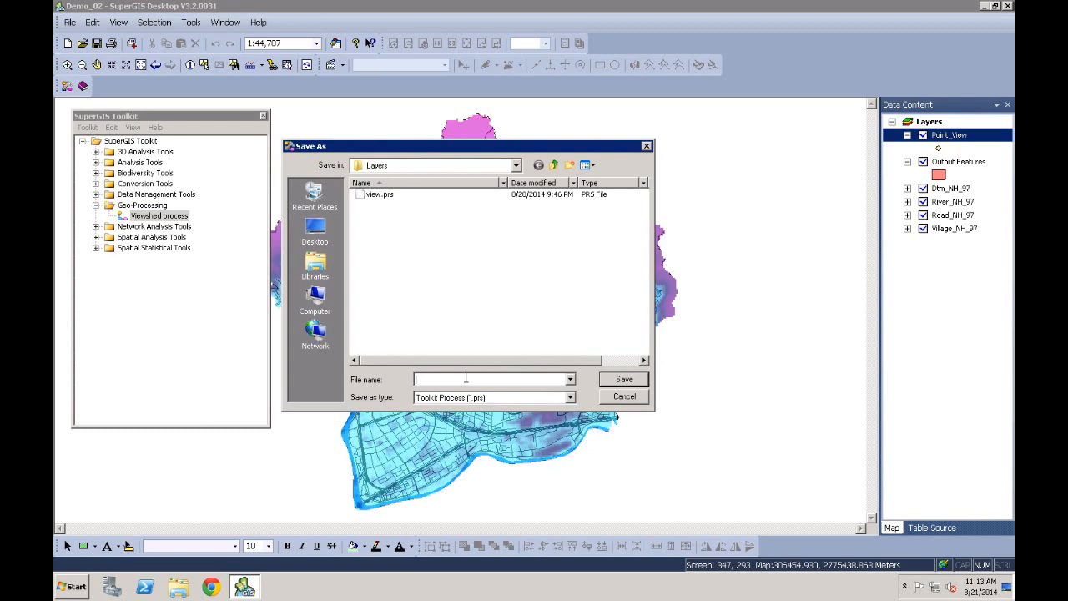
type("viewshed")
left_click(624, 379)
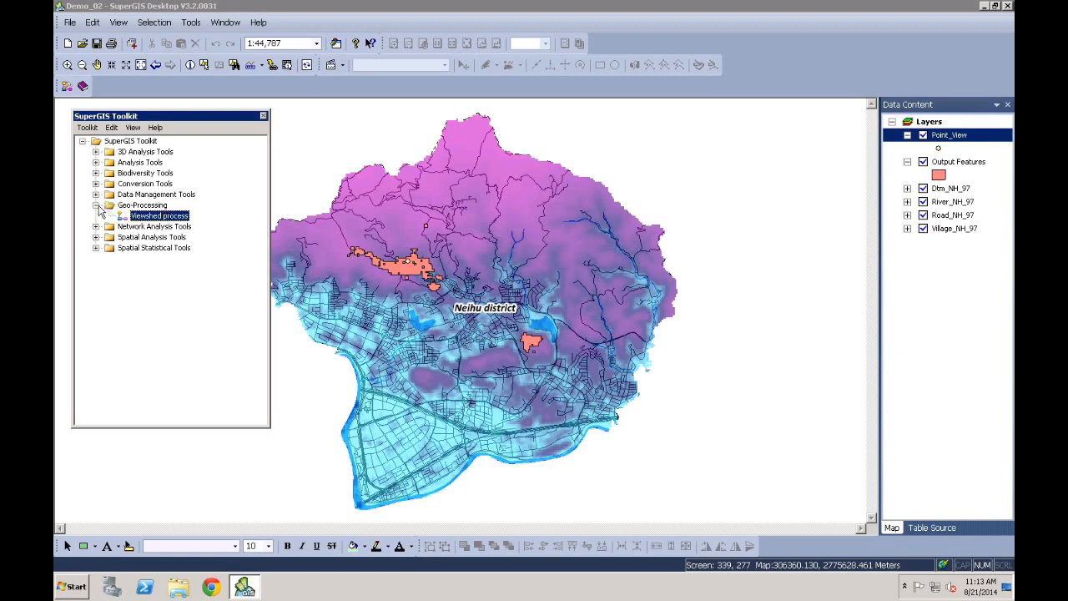
Create a new toolkit under SuperGIS Toolkit and name it toolkit2.
right_click(148, 206)
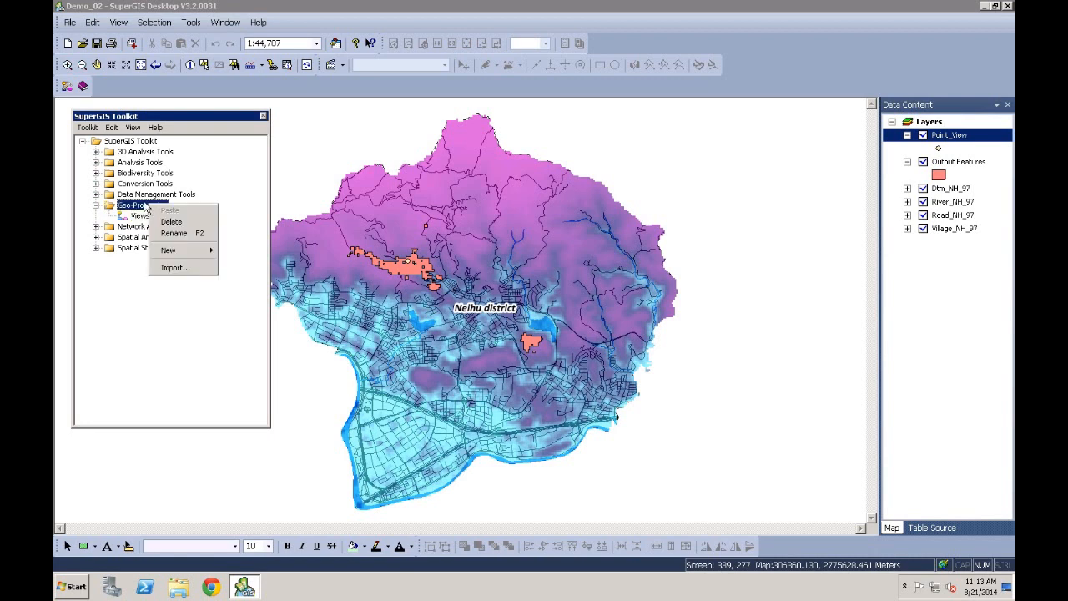
left_click(150, 148)
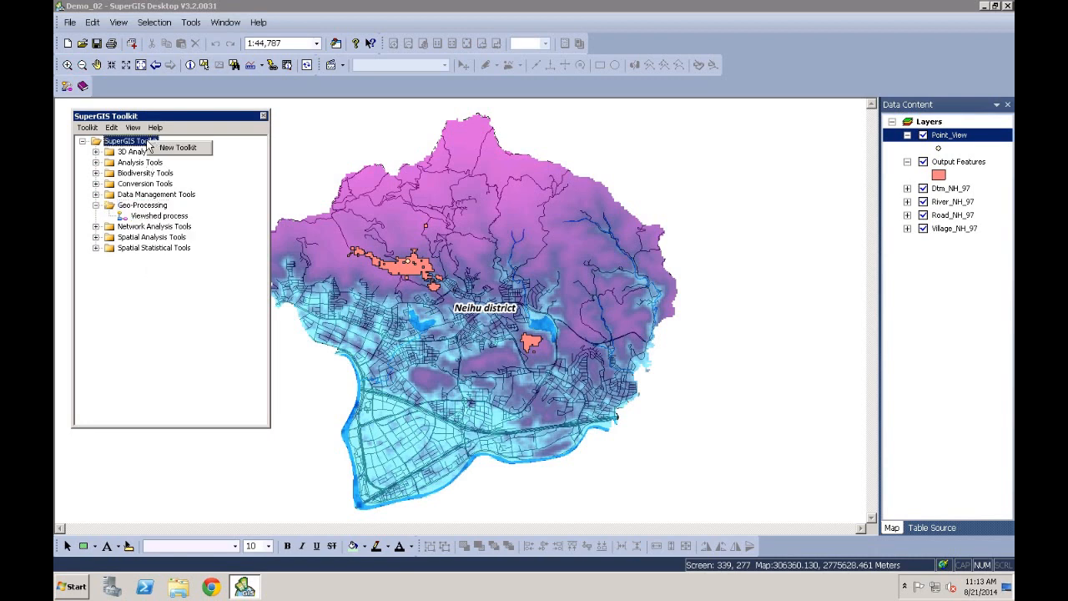
right_click(137, 152)
right_click(131, 205)
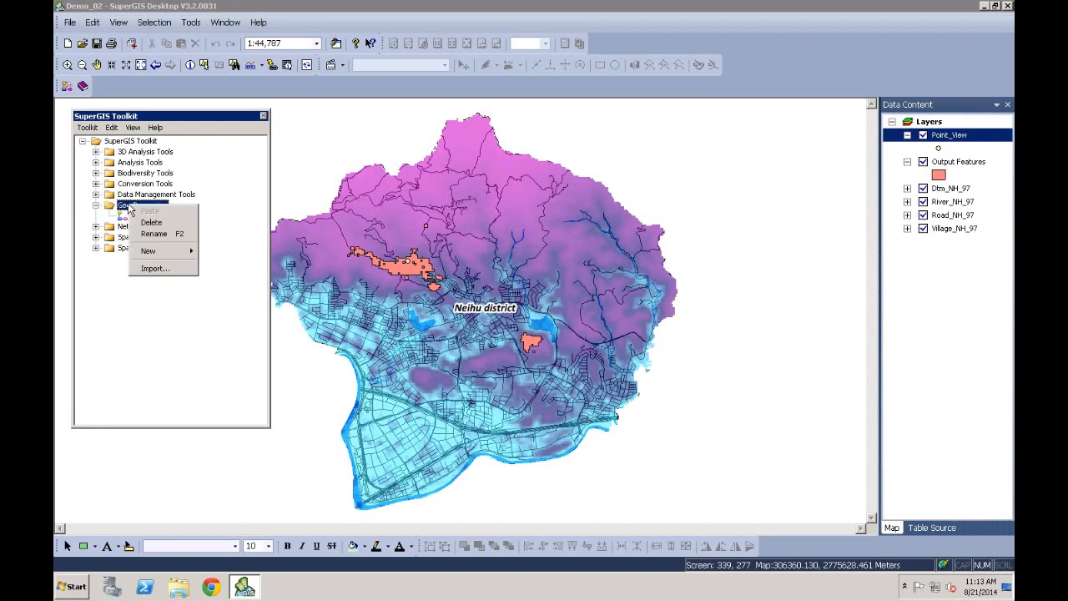
right_click(141, 143)
left_click(177, 151)
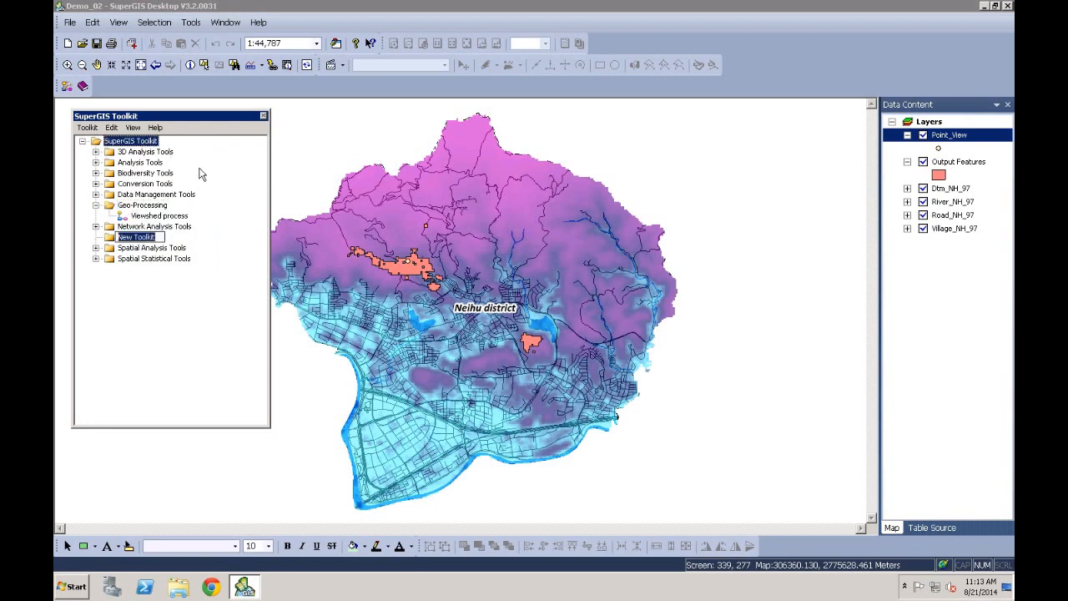
type("toolkit2")
key("Return")
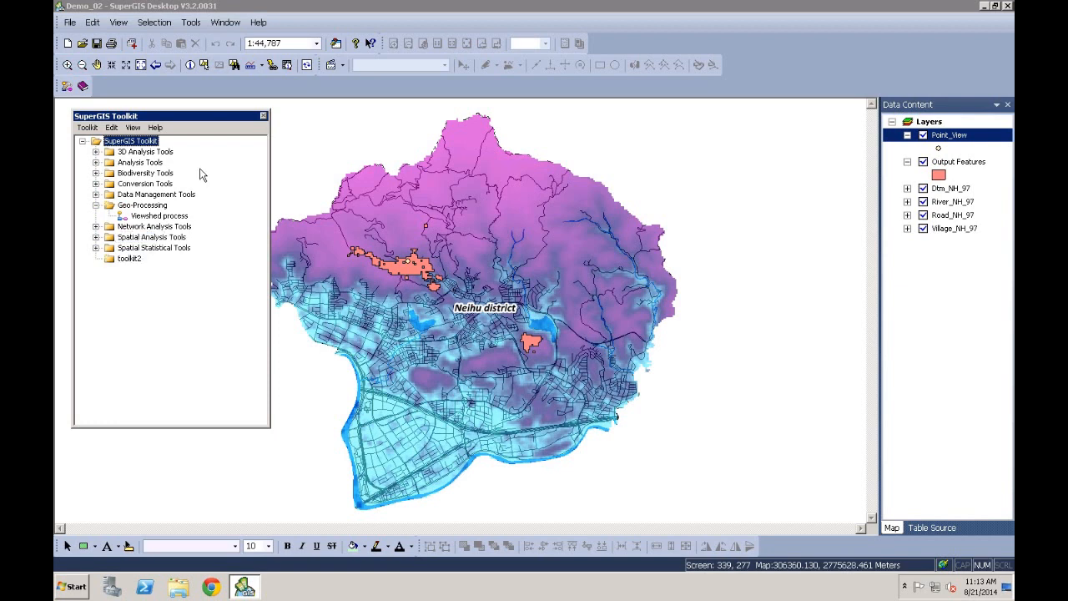
Import the process file viewshed.prs into toolkit2.
left_click(134, 263)
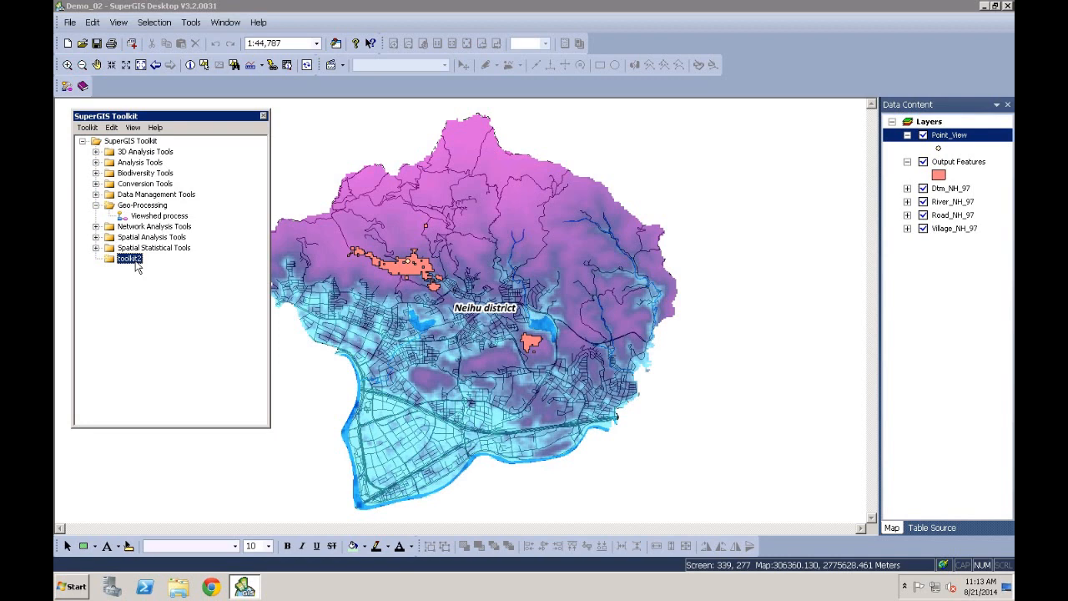
right_click(137, 267)
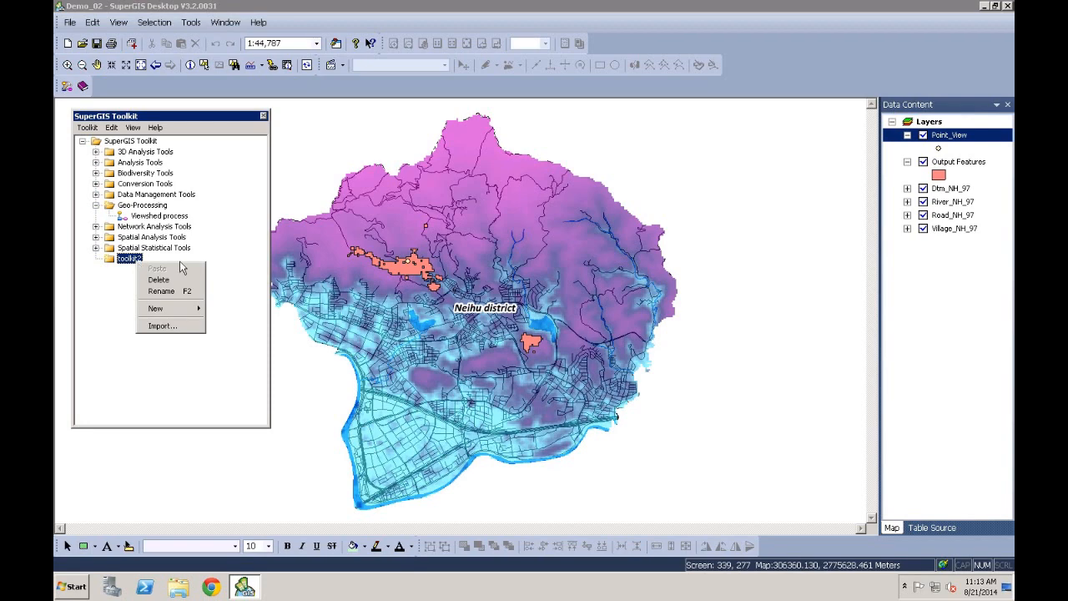
left_click(163, 325)
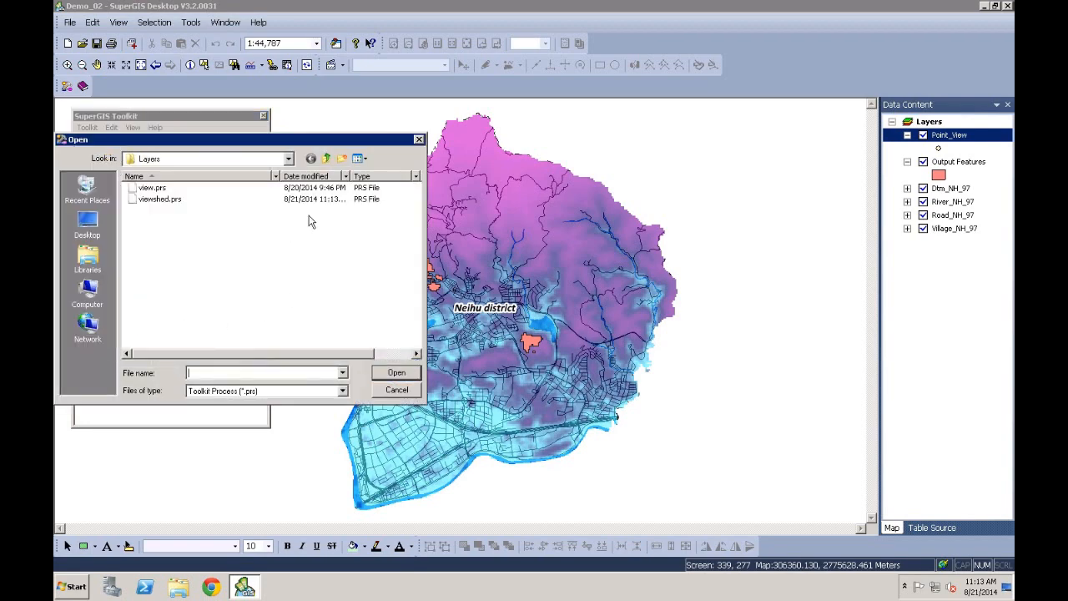
left_click(211, 201)
left_click(386, 371)
Open the imported Viewshed process from toolkit2 in the Process Designer and view its Input Point Coordinates settings without changing them.
right_click(164, 269)
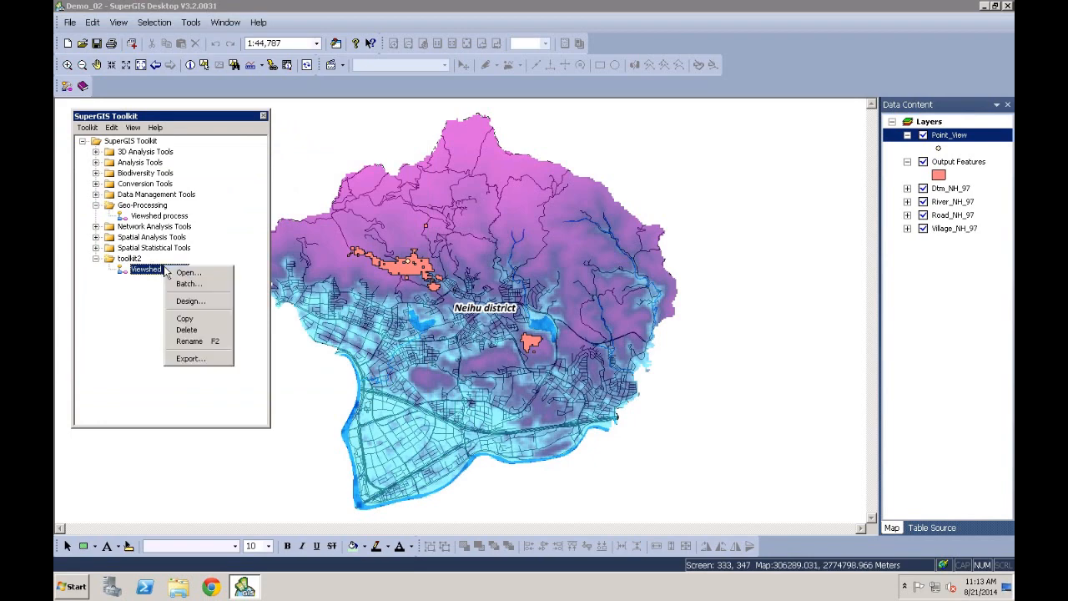
left_click(208, 301)
left_click_drag(856, 228, 583, 162)
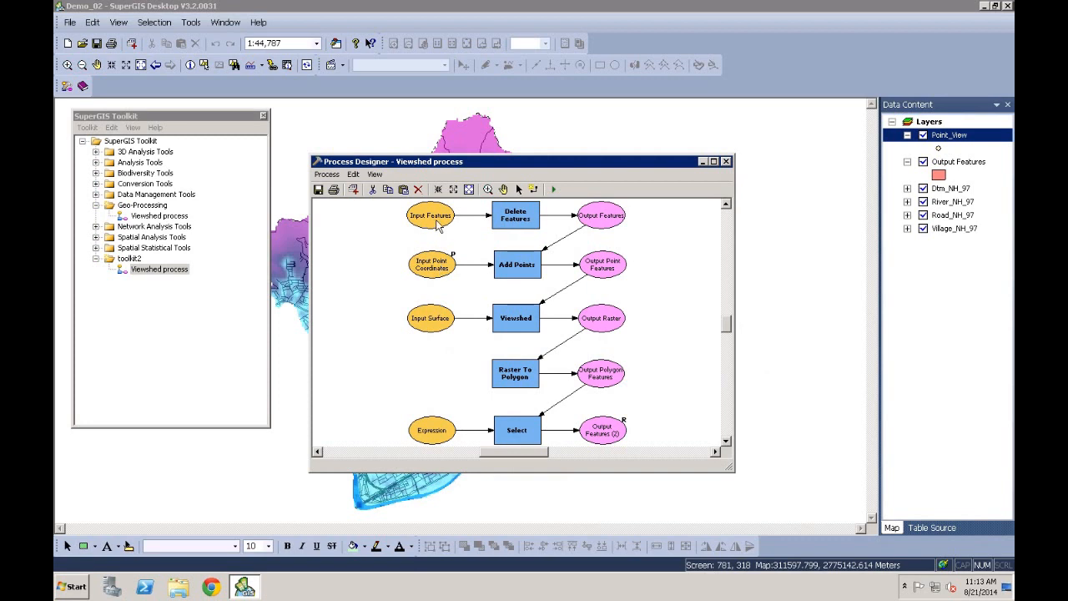
double_click(428, 263)
left_click(890, 326)
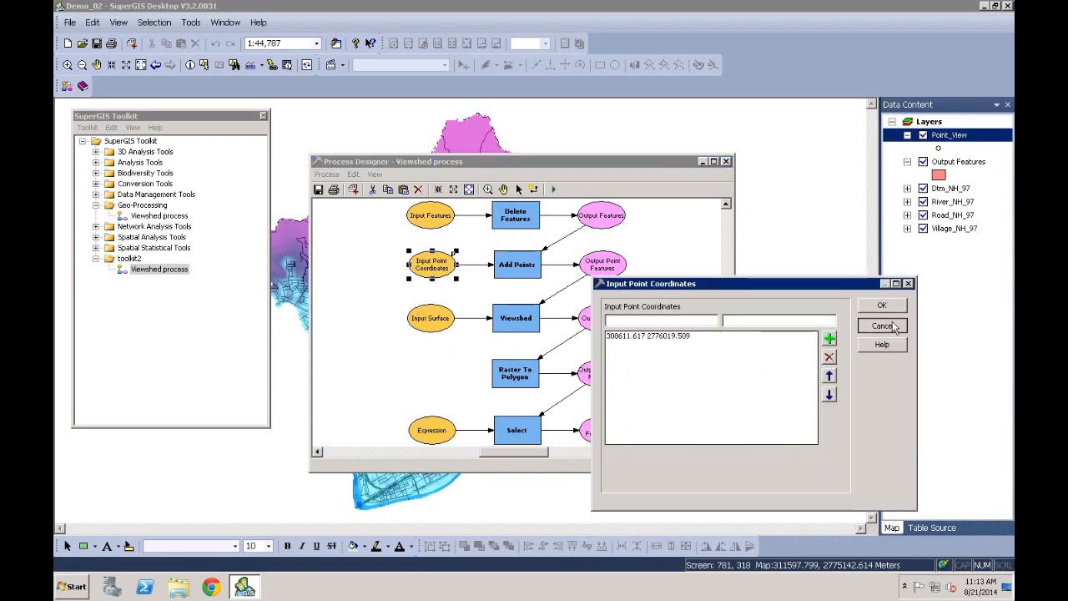
Switch back to PowerPoint and resume the slide show from the "Spread and customize" slide.
mouse_move(609, 2)
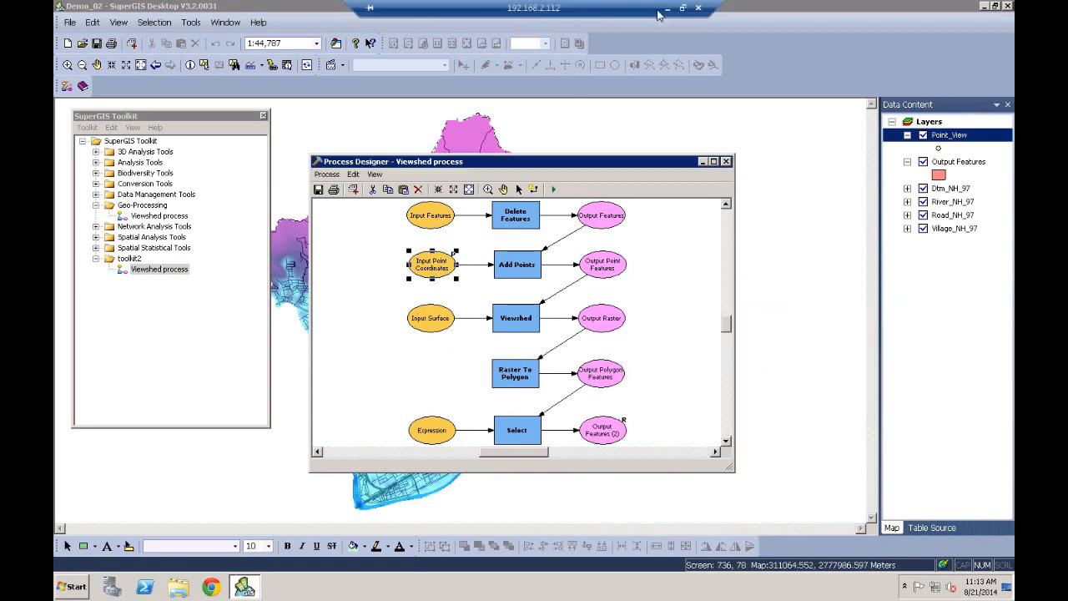
left_click(661, 8)
key("shift+F5")
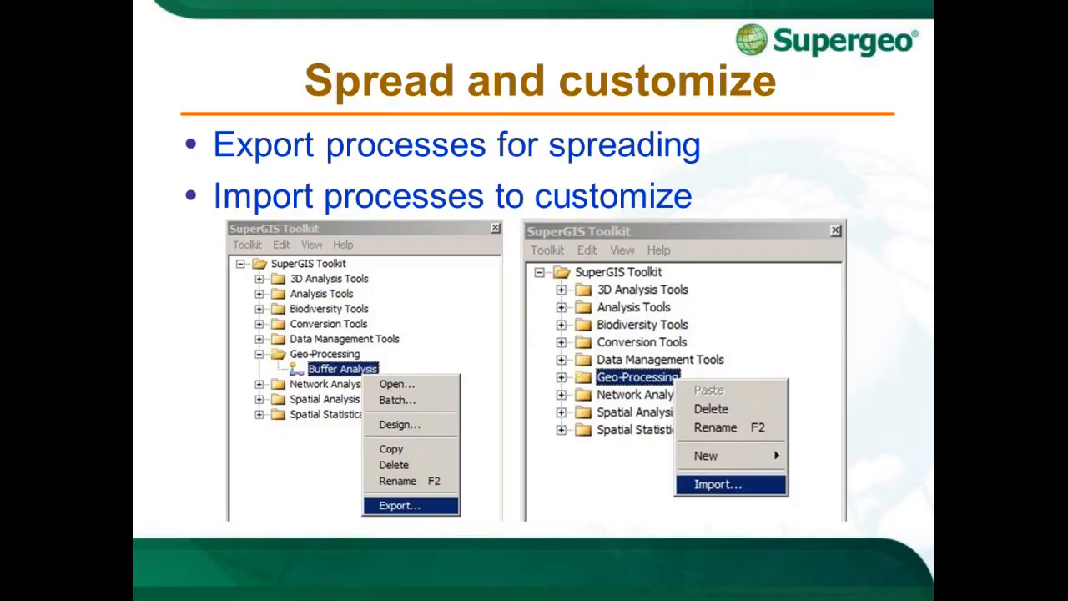